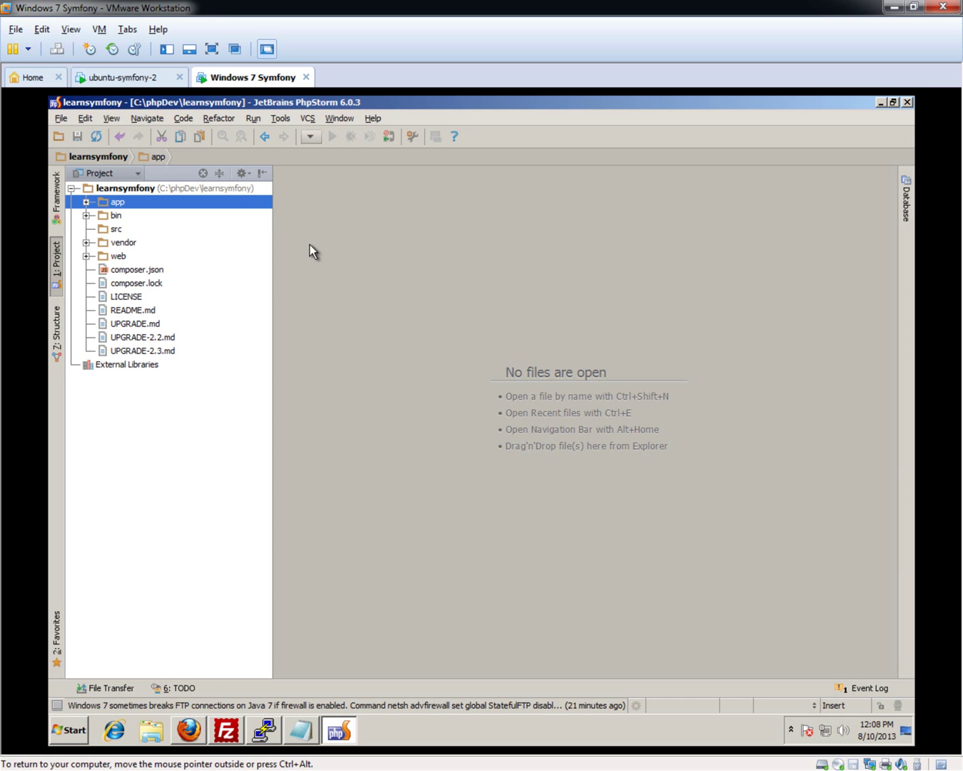
Check the Hello Chris demo tab, then reload the No route found page
{"action": "left_click", "coordinate": [188, 730]}
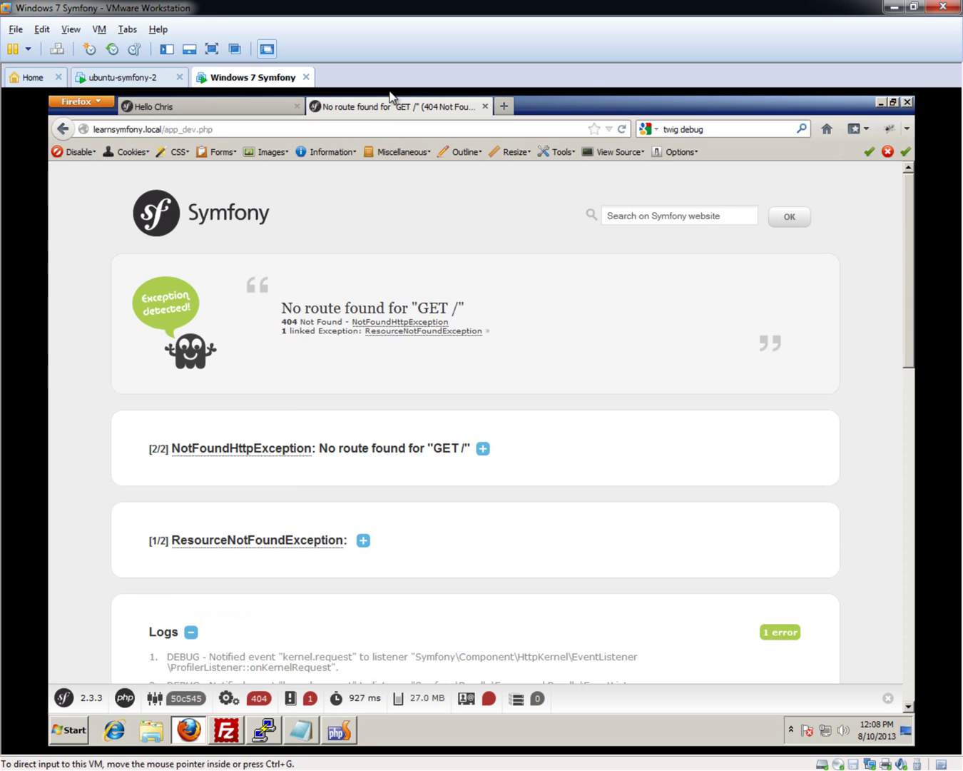
{"action": "left_click", "coordinate": [211, 107]}
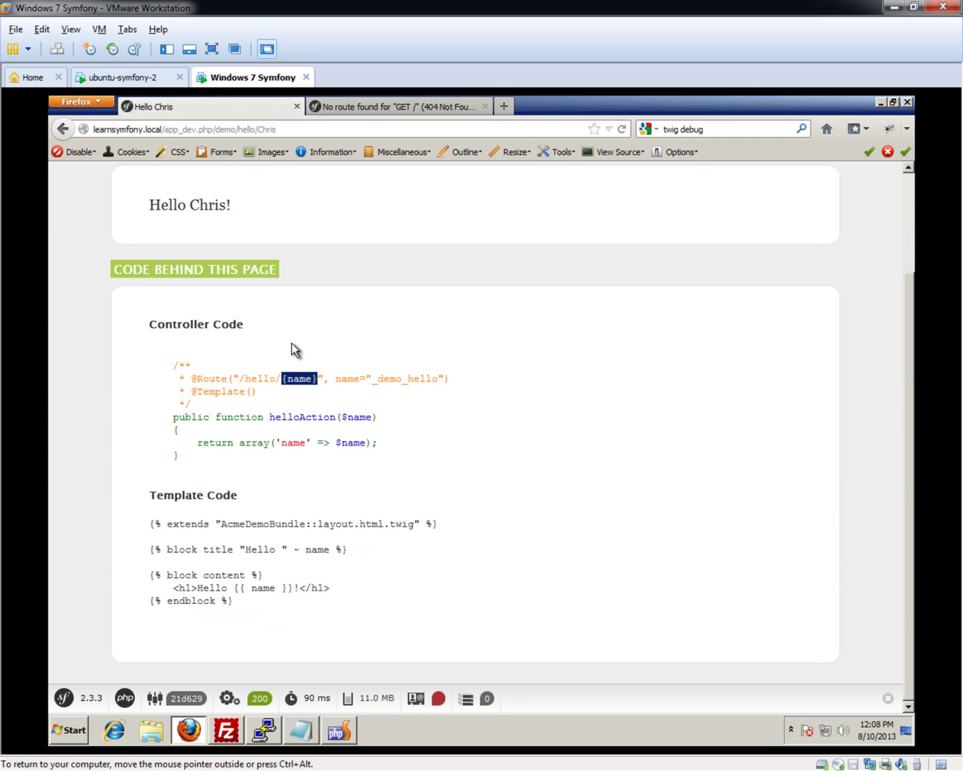
{"action": "left_click", "coordinate": [395, 106]}
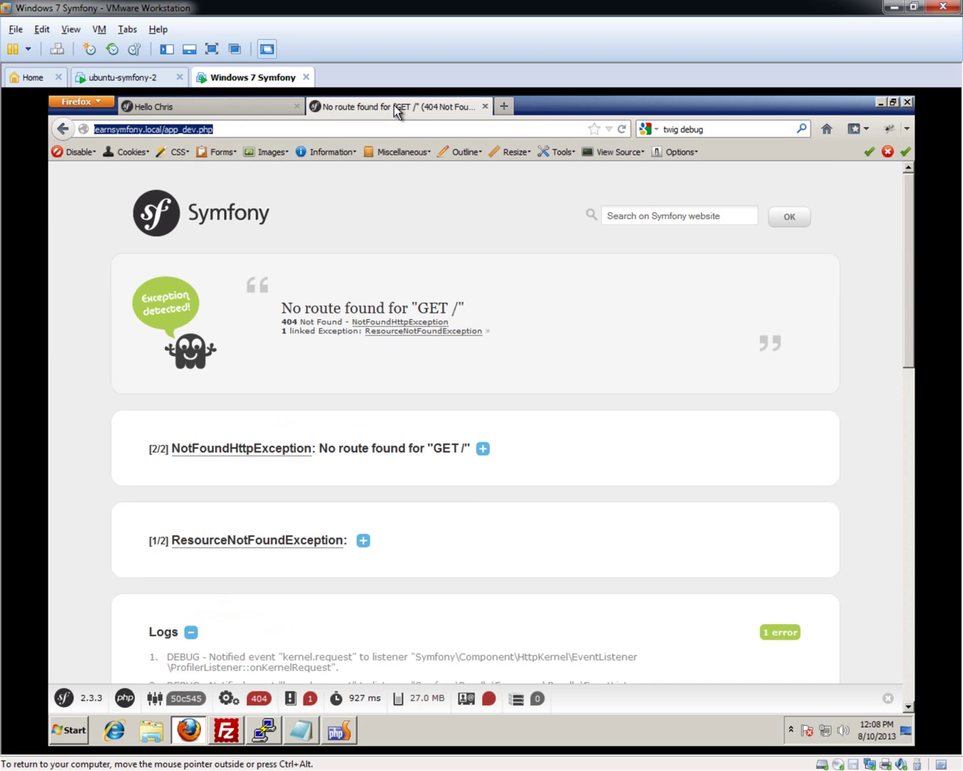
{"action": "left_click", "coordinate": [239, 129]}
{"action": "key", "text": "Return"}
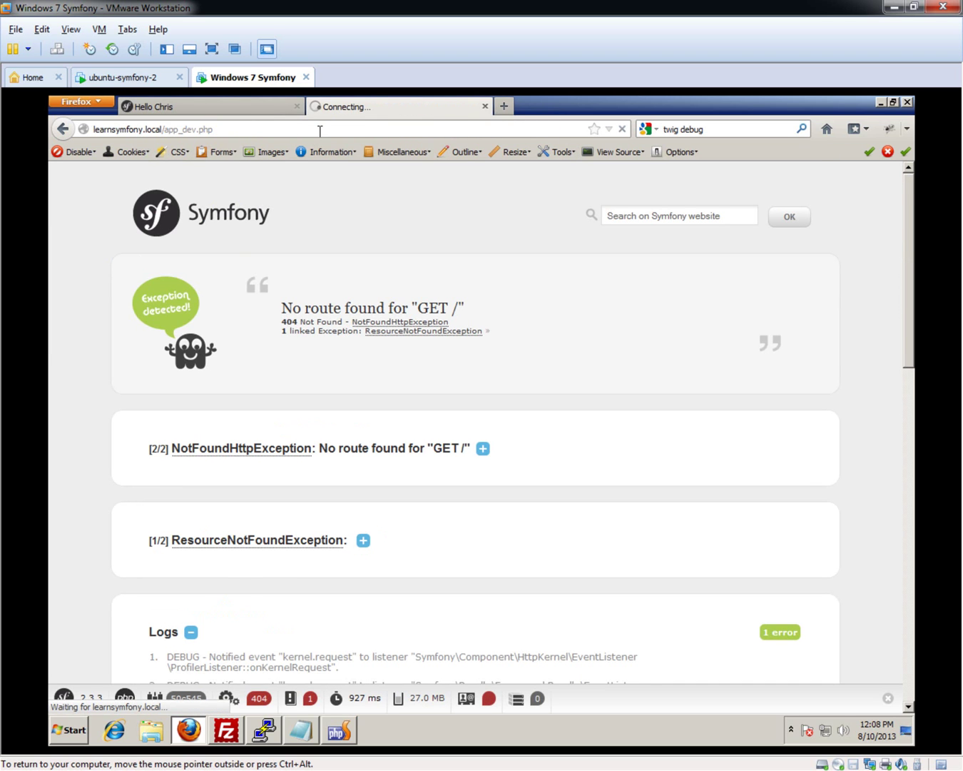
Select PhpStorm's bin folder, then load learnsymfony.local/app_dev.php/ in Firefox, still showing the 404
{"action": "left_click", "coordinate": [339, 730]}
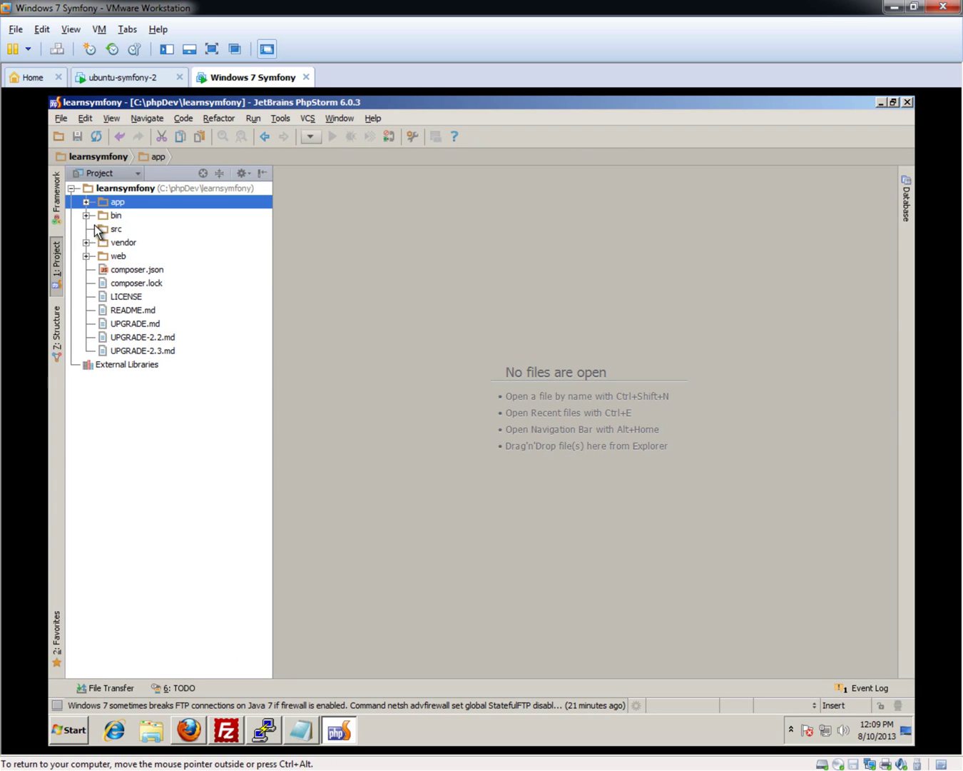
{"action": "left_click", "coordinate": [117, 215]}
{"action": "left_click", "coordinate": [188, 731]}
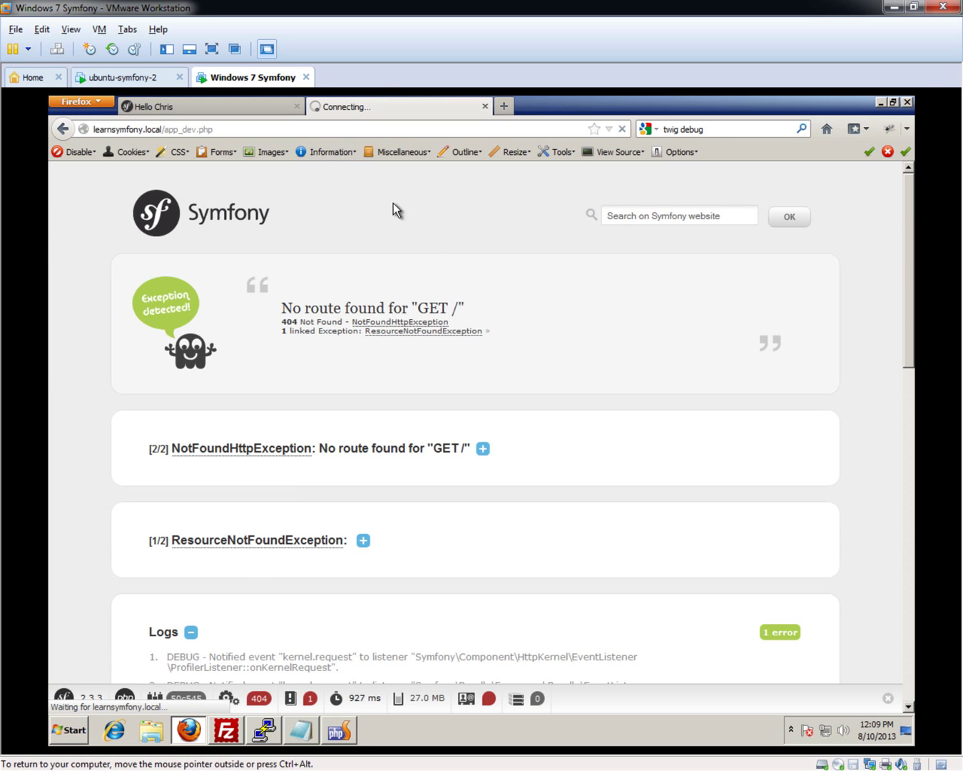
{"action": "left_click", "coordinate": [273, 128]}
{"action": "key", "text": "End"}
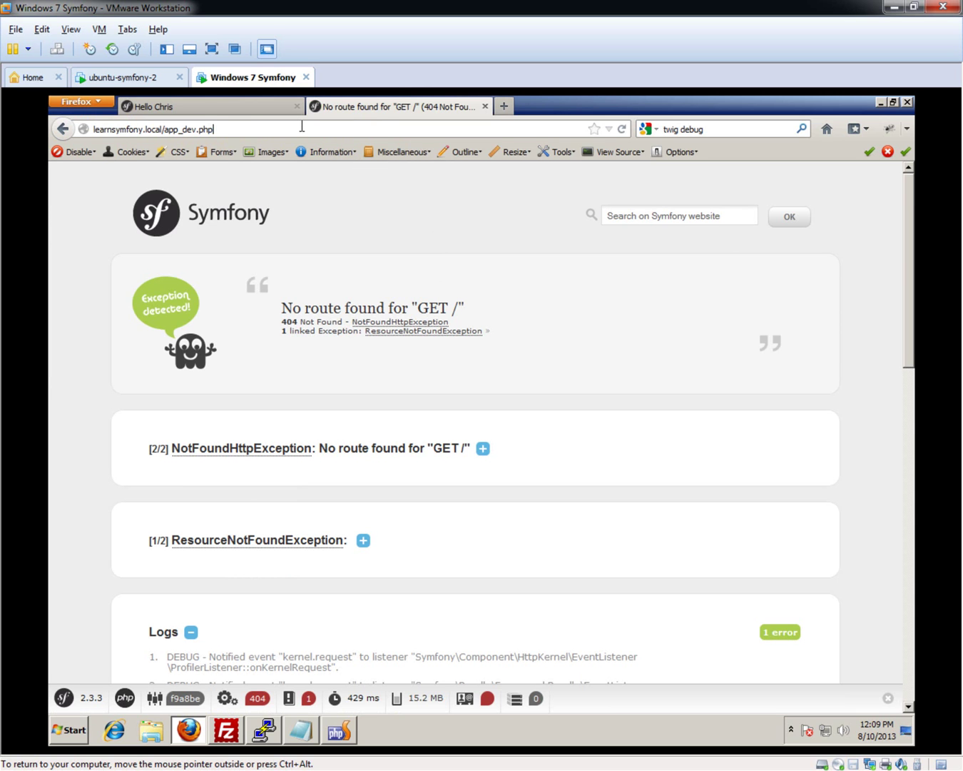
{"action": "type", "text": "/"}
{"action": "key", "text": "Return"}
In a new tab, go from symfony.com Documentation to the Creating Pages in Symfony2 chapter
{"action": "left_click", "coordinate": [504, 106]}
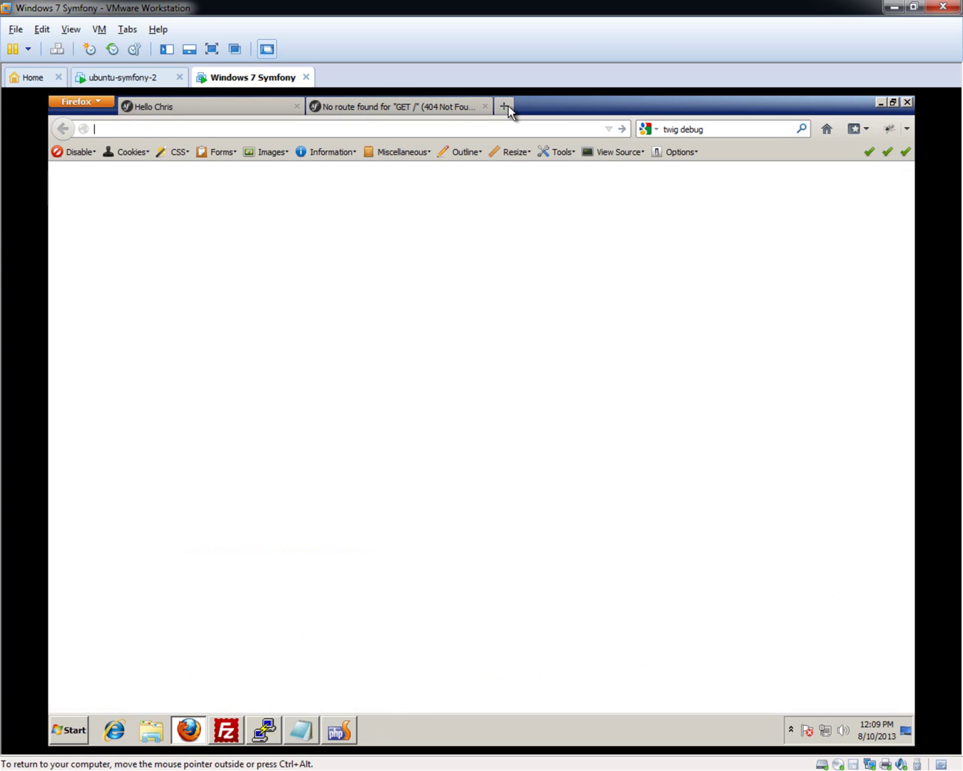
{"action": "type", "text": "symfony.com/"}
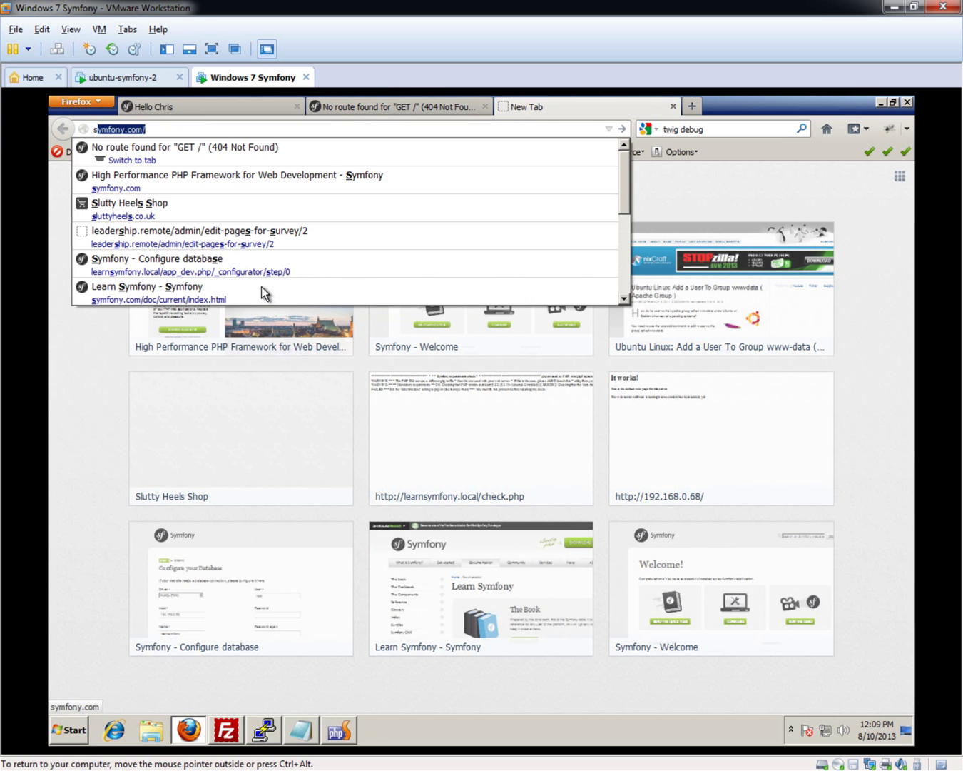
{"action": "key", "text": "Return"}
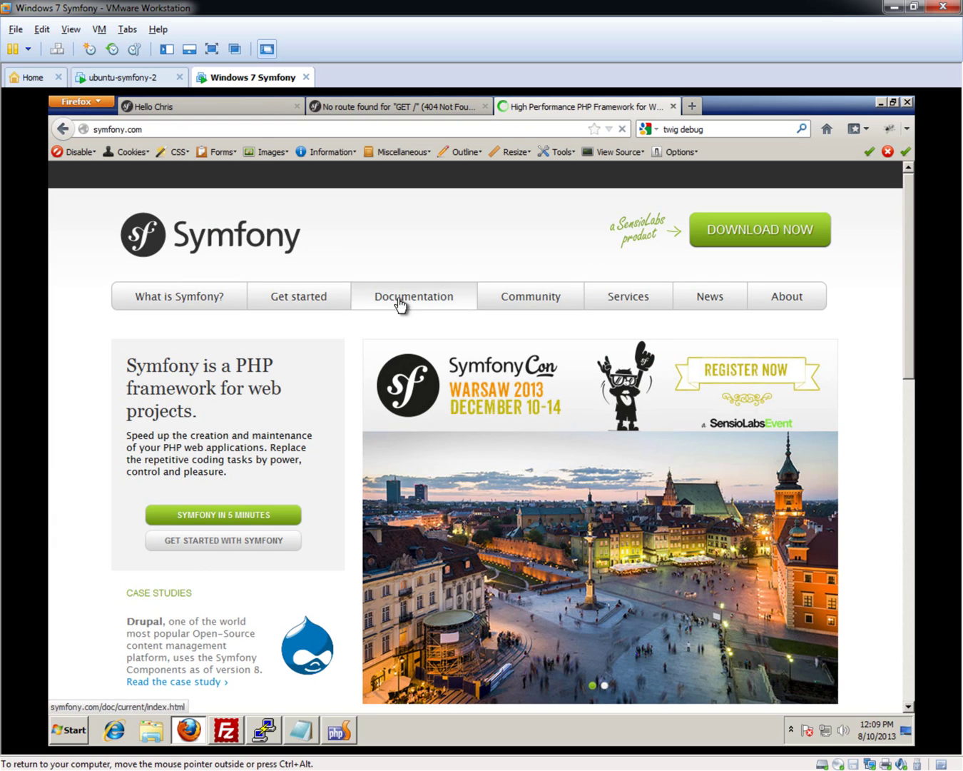
{"action": "left_click", "coordinate": [401, 302]}
{"action": "scroll", "coordinate": [617, 452], "scroll_direction": "down", "scroll_amount": 4}
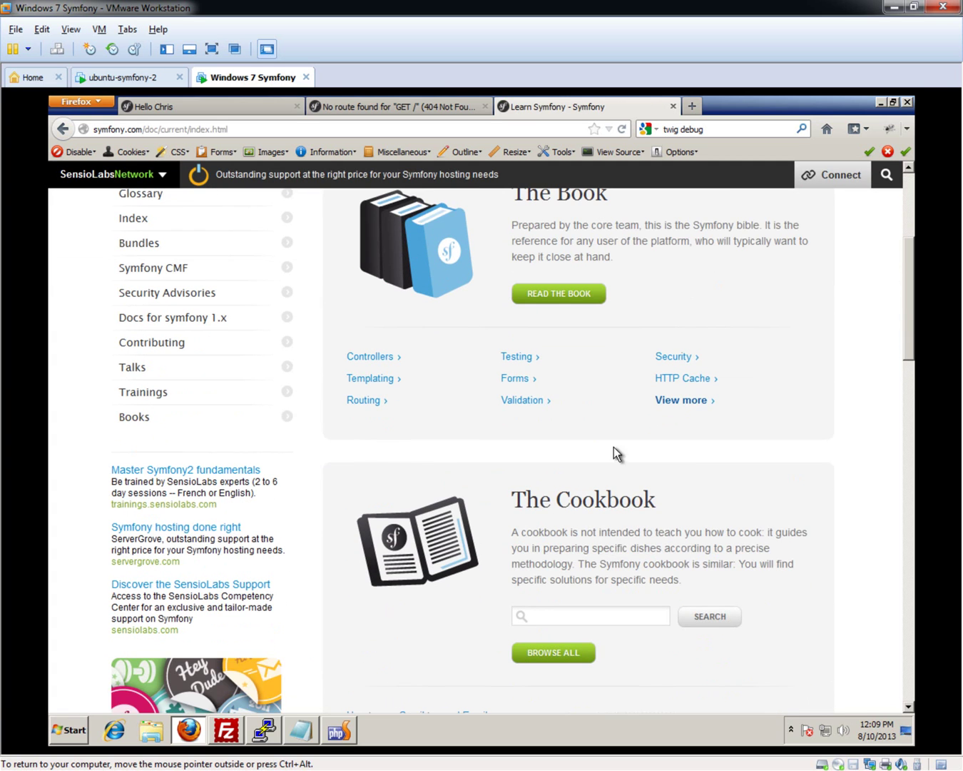
{"action": "left_click", "coordinate": [694, 407]}
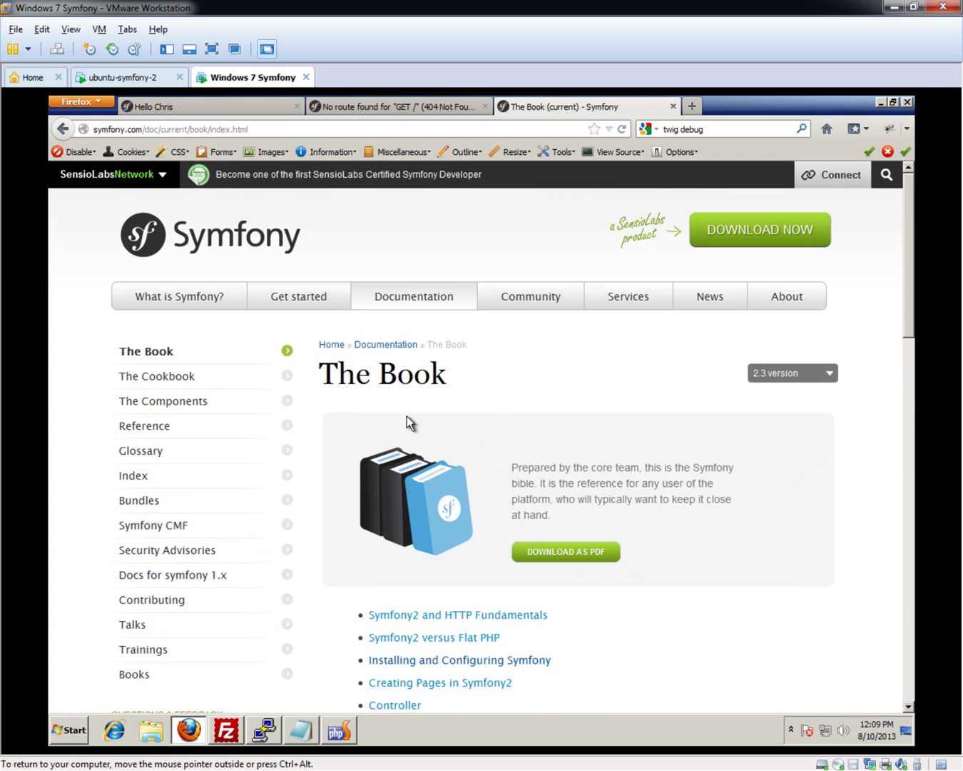
{"action": "scroll", "coordinate": [407, 416], "scroll_direction": "down", "scroll_amount": 3}
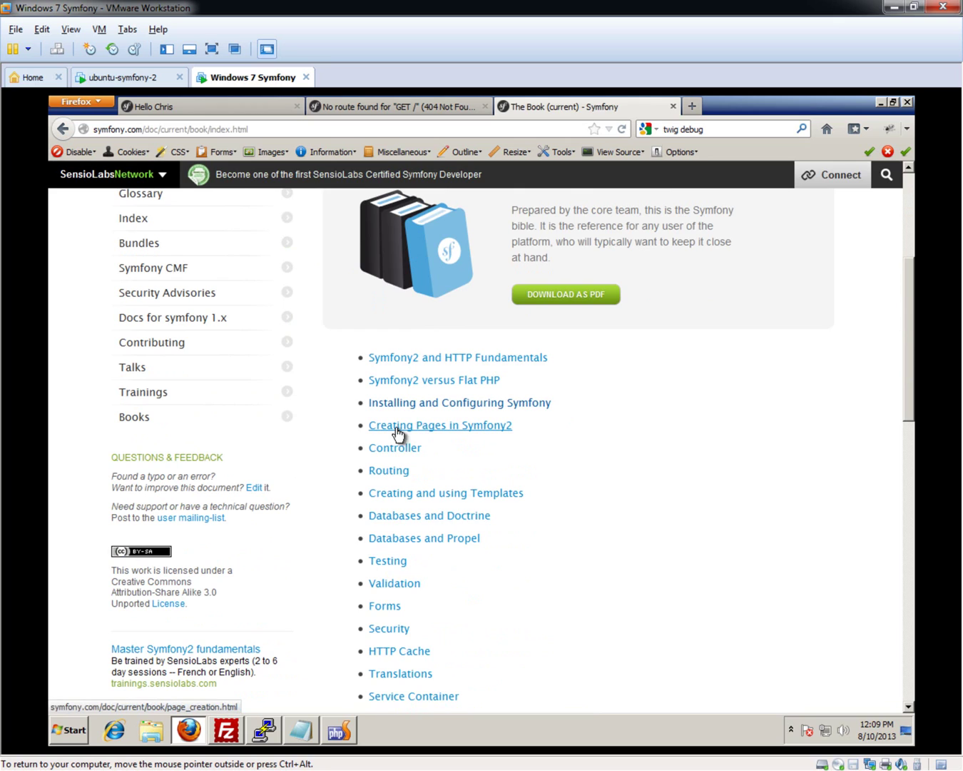
{"action": "left_click", "coordinate": [397, 429]}
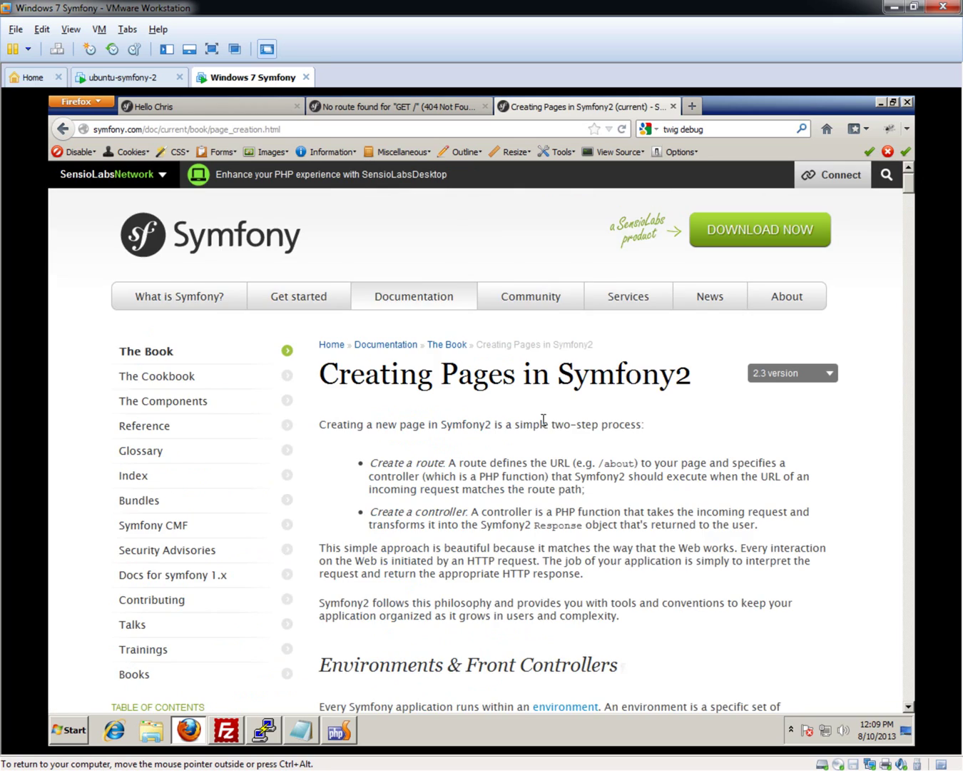
{"action": "scroll", "coordinate": [543, 420], "scroll_direction": "down", "scroll_amount": 5}
{"action": "scroll", "coordinate": [544, 421], "scroll_direction": "down", "scroll_amount": 2}
{"action": "scroll", "coordinate": [678, 376], "scroll_direction": "up", "scroll_amount": 4}
{"action": "scroll", "coordinate": [824, 285], "scroll_direction": "up", "scroll_amount": 3}
{"action": "scroll", "coordinate": [824, 284], "scroll_direction": "up", "scroll_amount": 1}
Switch the chapter to the master version and select the generate:bundle command
{"action": "left_click", "coordinate": [793, 373]}
{"action": "left_click", "coordinate": [781, 454]}
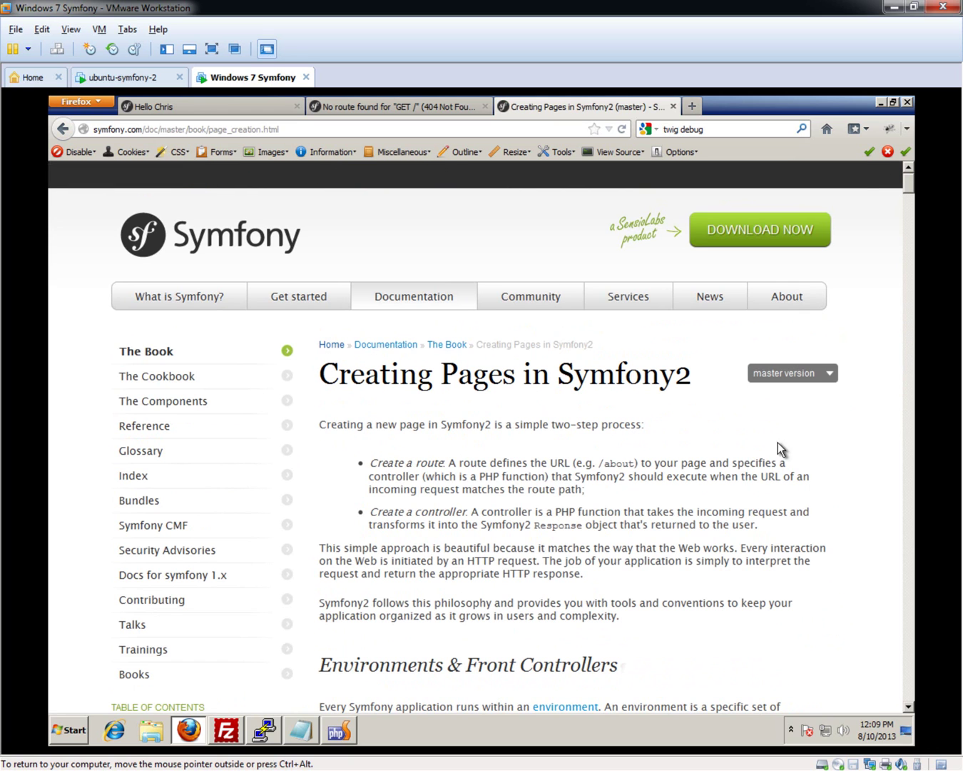
{"action": "scroll", "coordinate": [666, 406], "scroll_direction": "down", "scroll_amount": 5}
{"action": "scroll", "coordinate": [667, 405], "scroll_direction": "down", "scroll_amount": 4}
{"action": "scroll", "coordinate": [665, 405], "scroll_direction": "down", "scroll_amount": 5}
{"action": "scroll", "coordinate": [666, 405], "scroll_direction": "down", "scroll_amount": 3}
{"action": "scroll", "coordinate": [666, 405], "scroll_direction": "down", "scroll_amount": 4}
{"action": "scroll", "coordinate": [666, 405], "scroll_direction": "down", "scroll_amount": 4}
{"action": "scroll", "coordinate": [614, 405], "scroll_direction": "down", "scroll_amount": 3}
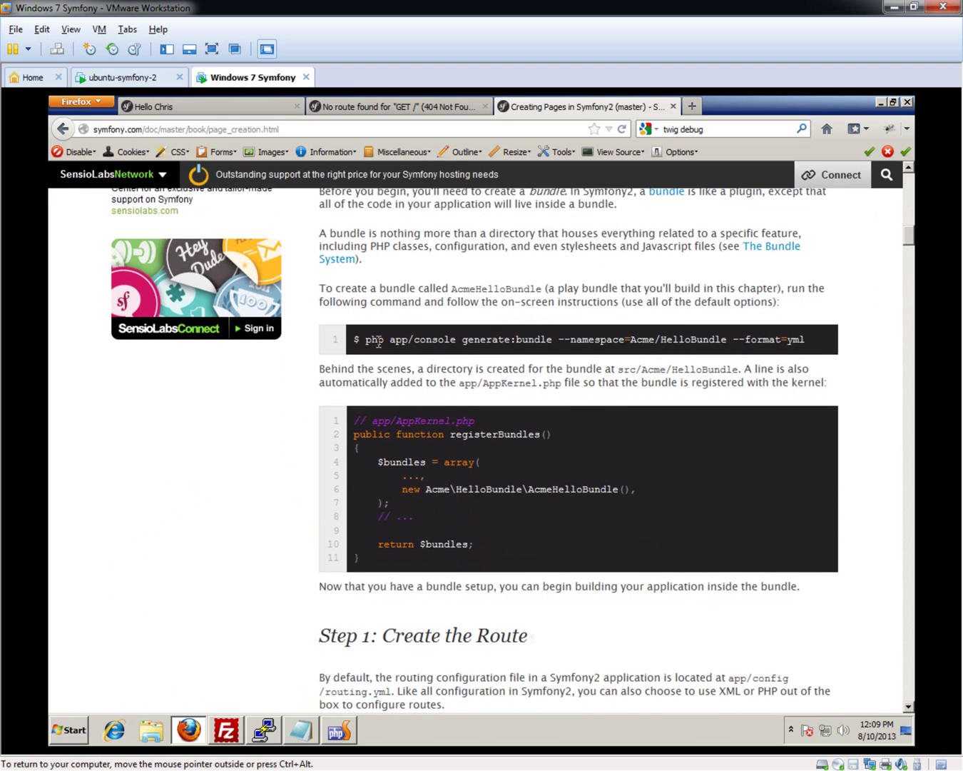
{"action": "scroll", "coordinate": [469, 301], "scroll_direction": "down", "scroll_amount": 3}
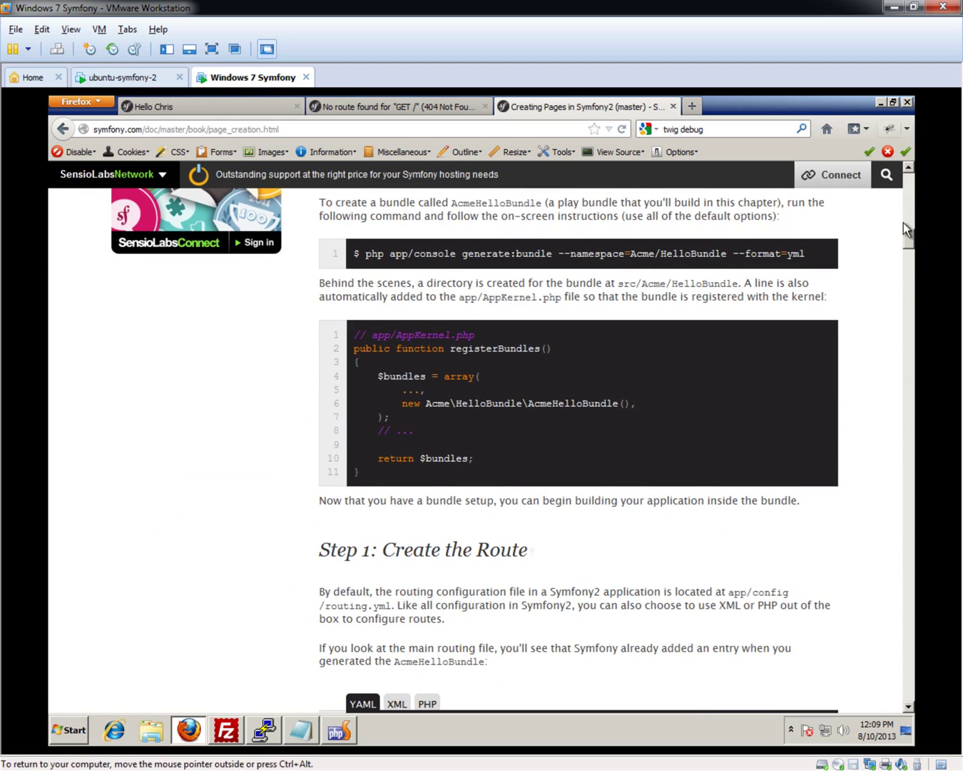
{"action": "scroll", "coordinate": [469, 302], "scroll_direction": "down", "scroll_amount": 2}
{"action": "scroll", "coordinate": [532, 209], "scroll_direction": "up", "scroll_amount": 1}
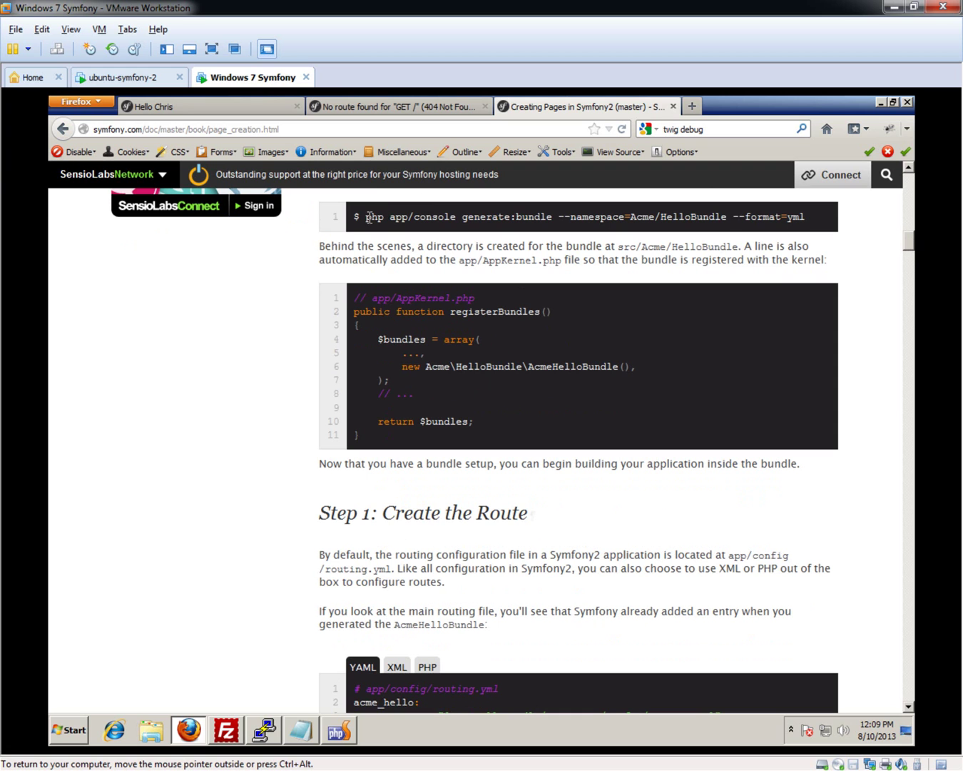
{"action": "left_click_drag", "start_coordinate": [367, 217], "coordinate": [631, 216]}
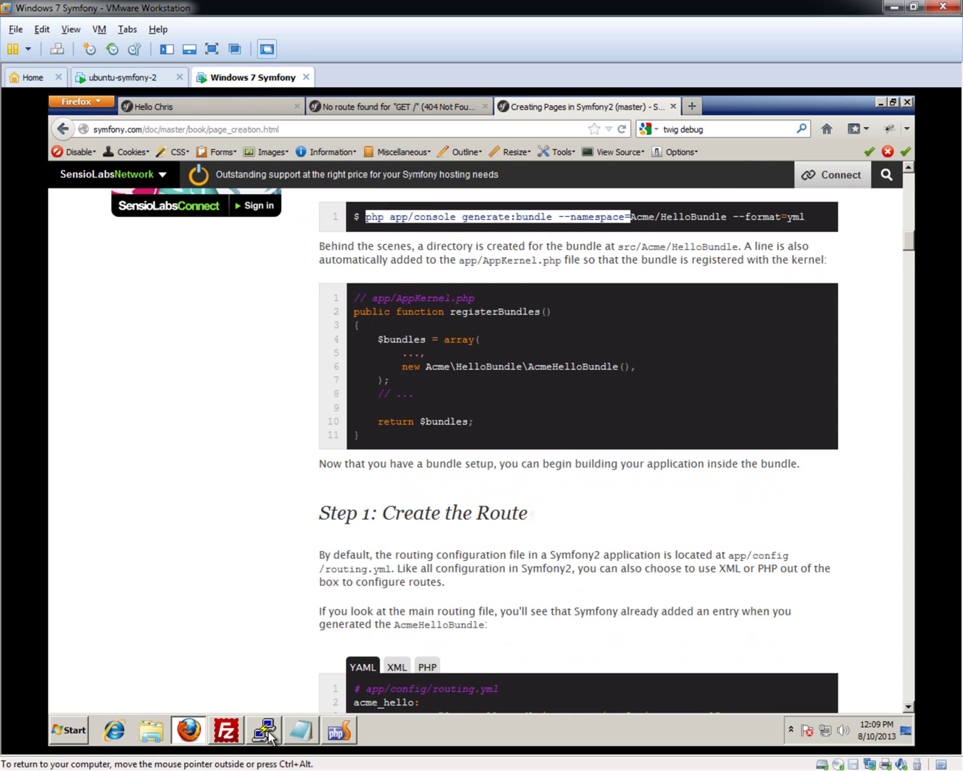
Restore and reposition the PuTTY window, and erase a wrongly pasted text at the prompt
{"action": "left_click", "coordinate": [265, 730]}
{"action": "double_click", "coordinate": [482, 102]}
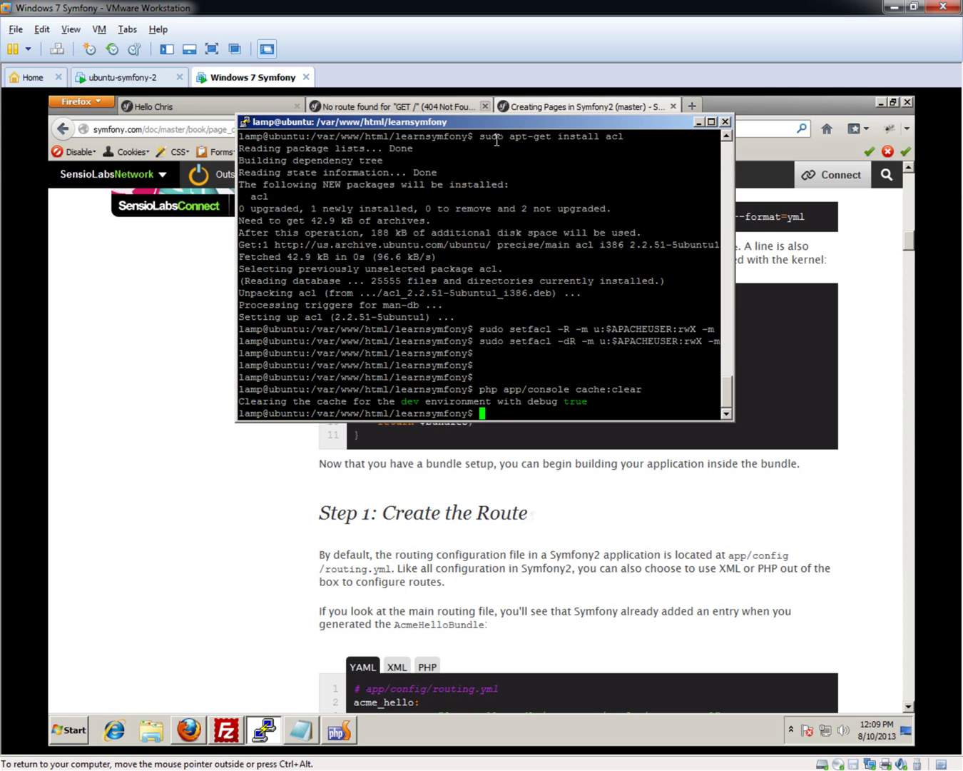
{"action": "mouse_move", "coordinate": [482, 113]}
{"action": "left_mouse_down"}
{"action": "mouse_move", "coordinate": [388, 377]}
{"action": "mouse_move", "coordinate": [319, 373]}
{"action": "left_mouse_up"}
{"action": "mouse_move", "coordinate": [569, 447]}
{"action": "left_mouse_down"}
{"action": "mouse_move", "coordinate": [558, 446]}
{"action": "mouse_move", "coordinate": [889, 439]}
{"action": "left_mouse_up"}
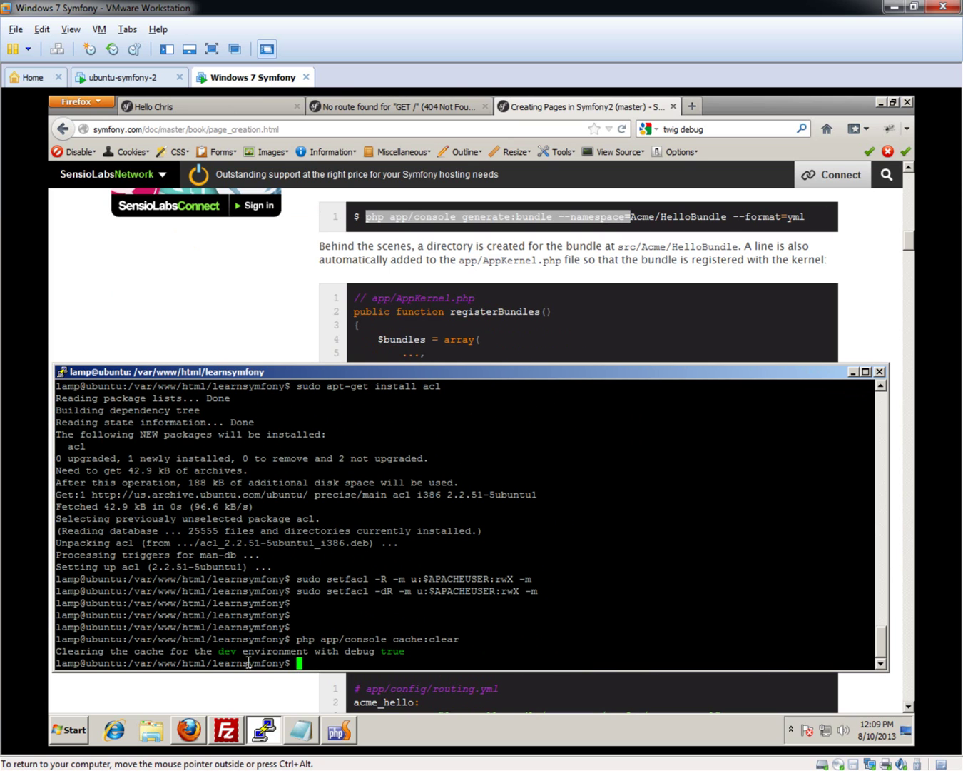
{"action": "left_click_drag", "start_coordinate": [293, 626], "coordinate": [294, 641]}
{"action": "left_click", "coordinate": [347, 602]}
{"action": "middle_click", "coordinate": [413, 592]}
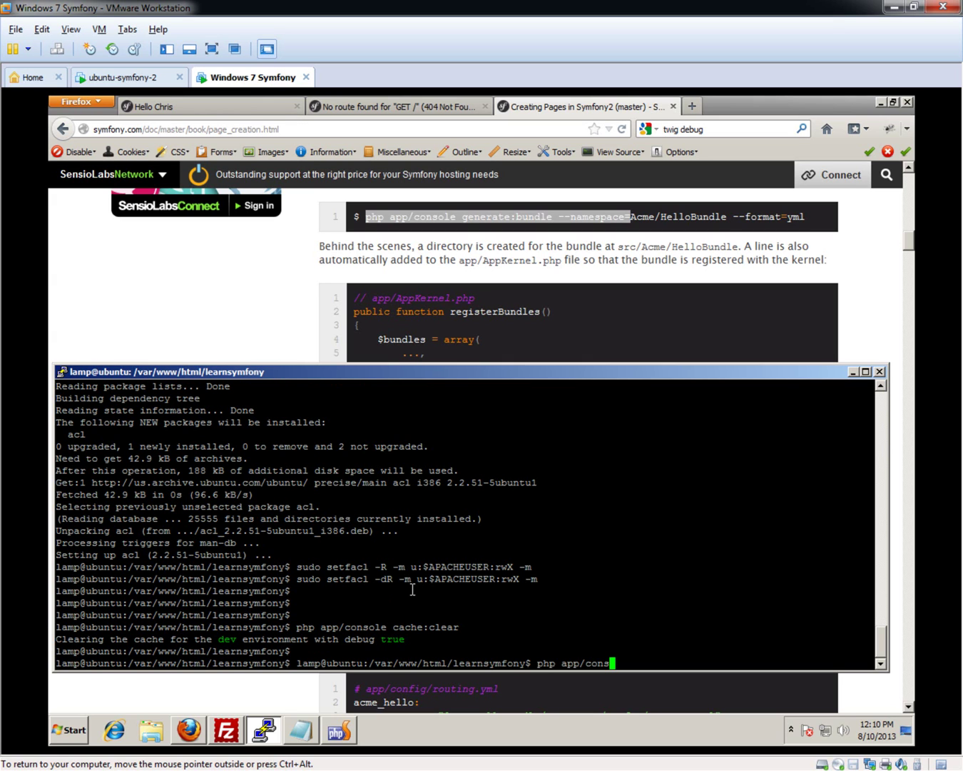
{"action": "key", "text": "BackSpace"}
{"action": "key", "text": "BackSpace"}
{"action": "key", "text": "BackSpace"}
{"action": "key", "text": "BackSpace"}
{"action": "key", "text": "BackSpace"}
{"action": "key", "text": "BackSpace"}
{"action": "key", "text": "BackSpace"}
{"action": "key", "text": "BackSpace"}
{"action": "key", "text": "BackSpace"}
{"action": "key", "text": "BackSpace"}
{"action": "key", "text": "BackSpace"}
{"action": "key", "text": "BackSpace"}
{"action": "key", "text": "BackSpace"}
{"action": "key", "text": "BackSpace"}
{"action": "key", "text": "BackSpace"}
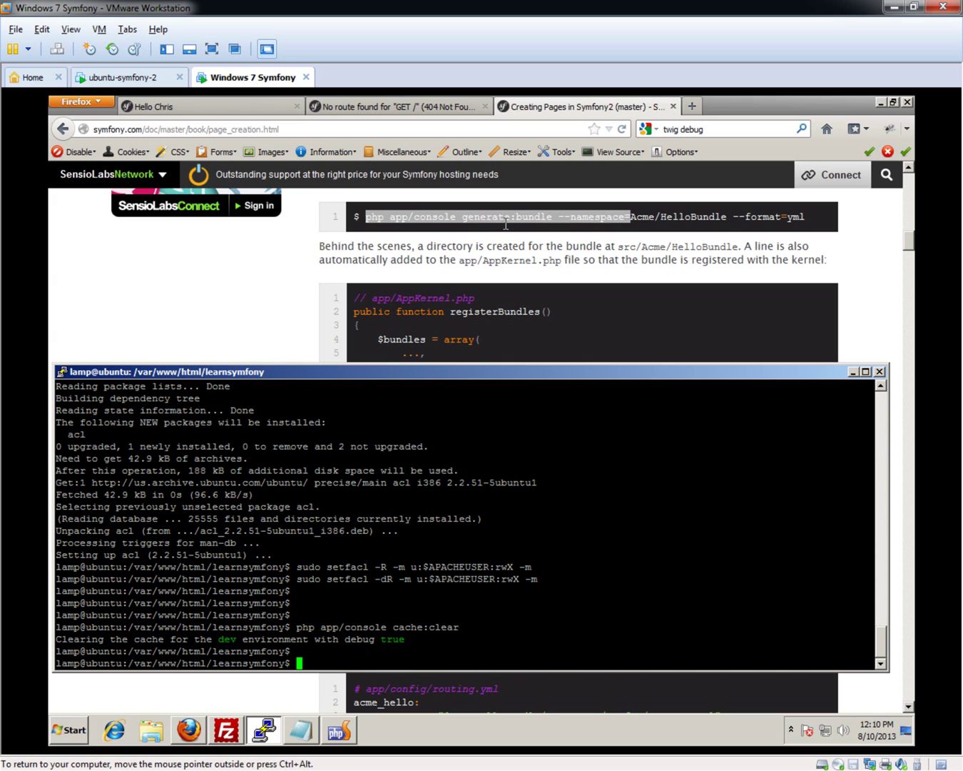
Copy the generate:bundle command from the docs and paste it at the PuTTY prompt
{"action": "right_click", "coordinate": [509, 218]}
{"action": "left_click", "coordinate": [531, 228]}
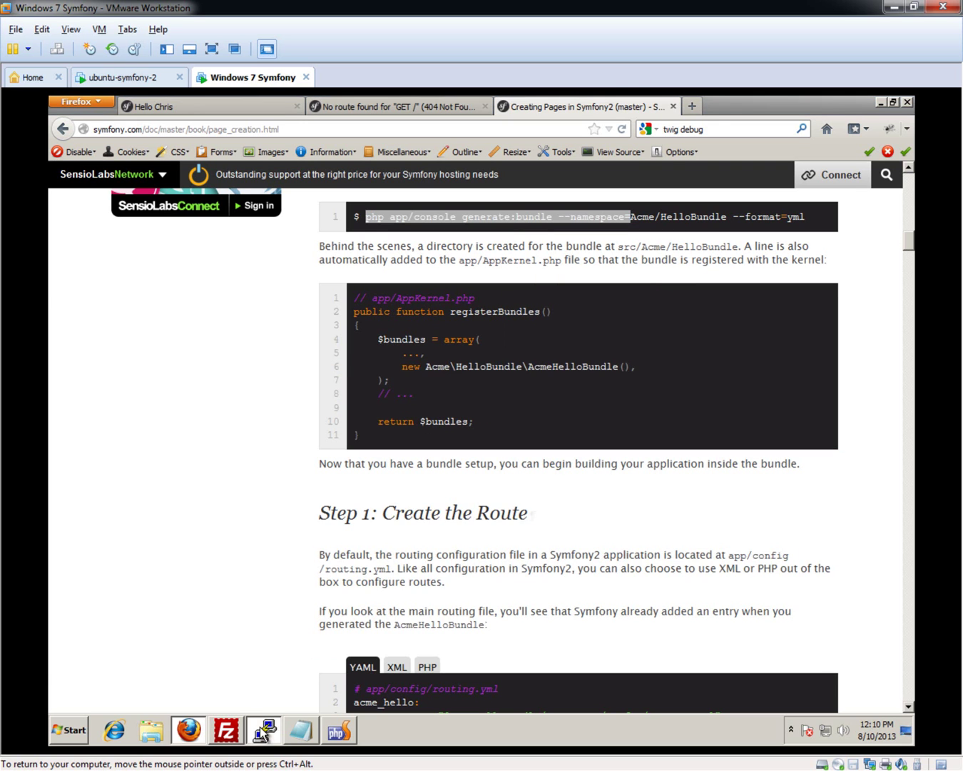
{"action": "left_click", "coordinate": [264, 729]}
{"action": "right_click", "coordinate": [354, 556]}
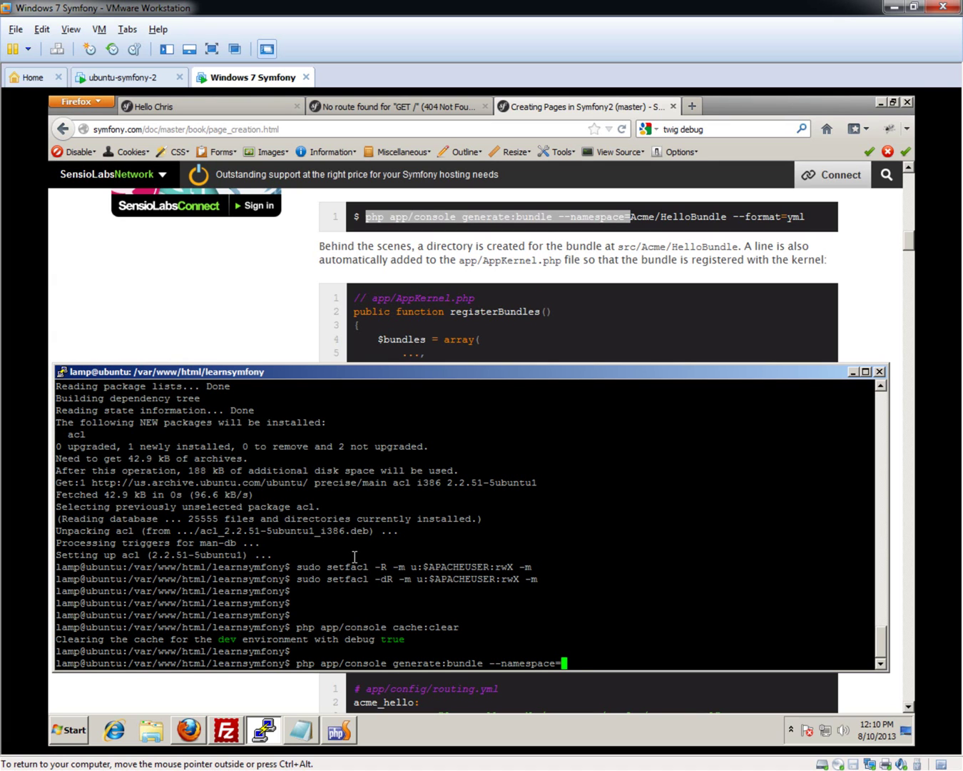
{"action": "type", "text": "MCM"}
{"action": "type", "text": "/DemoBundle"}
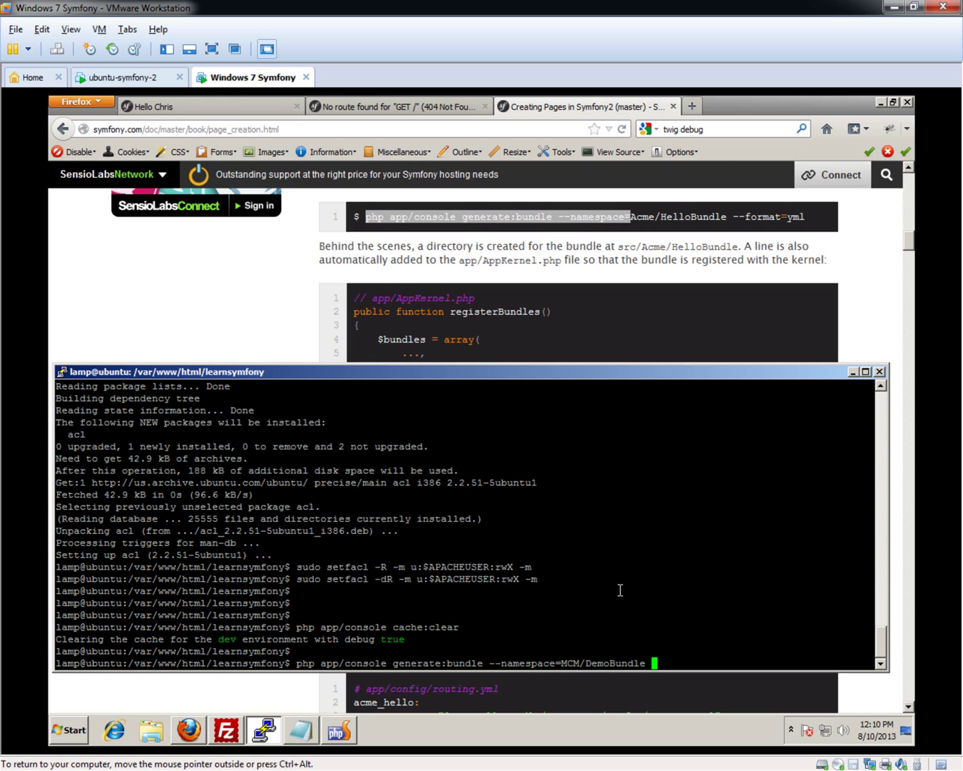
{"action": "type", "text": " --f"}
{"action": "type", "text": "ormat=yml"}
Run generate:bundle with the default name and directory, full structure, and kernel and routing updates
{"action": "key", "text": "Return"}
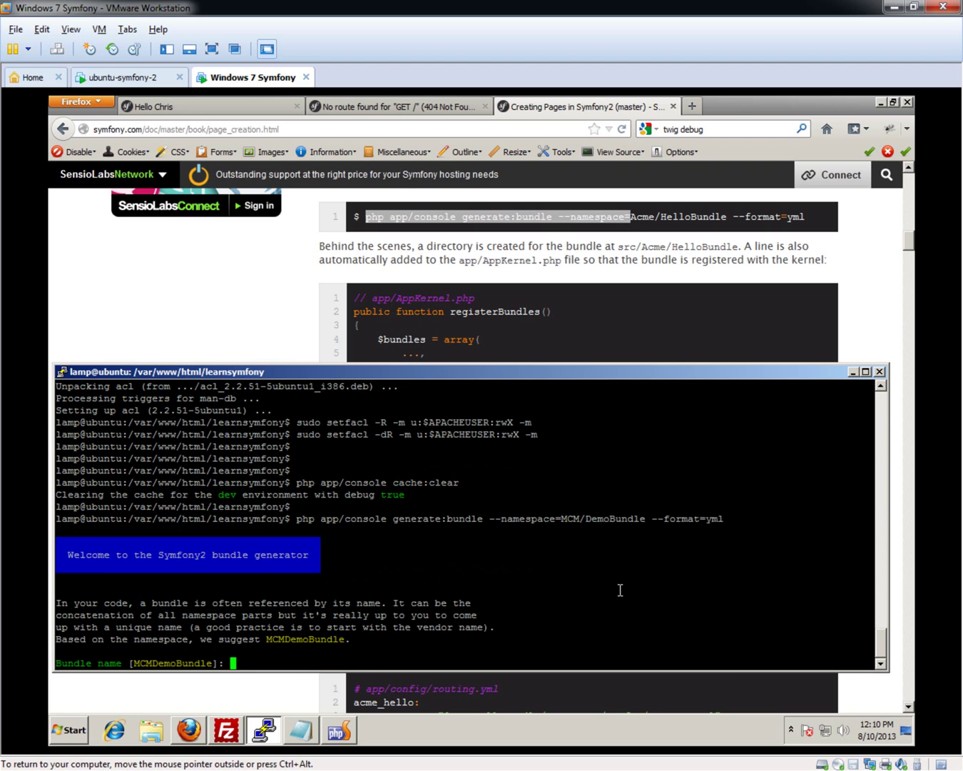
{"action": "key", "text": "Return"}
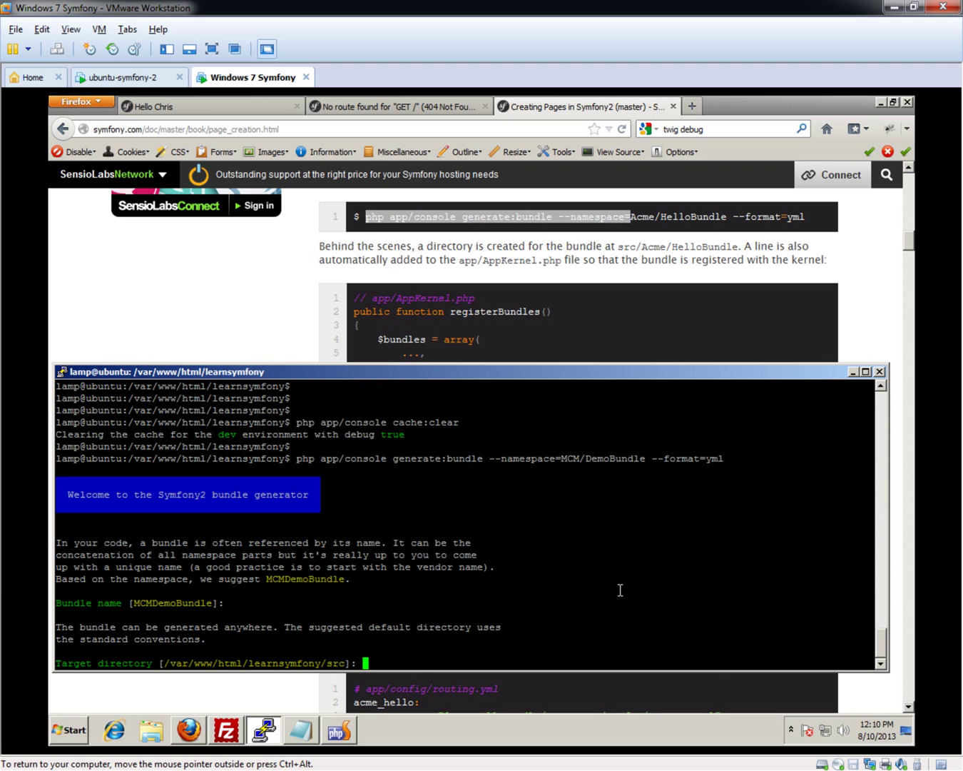
{"action": "key", "text": "Return"}
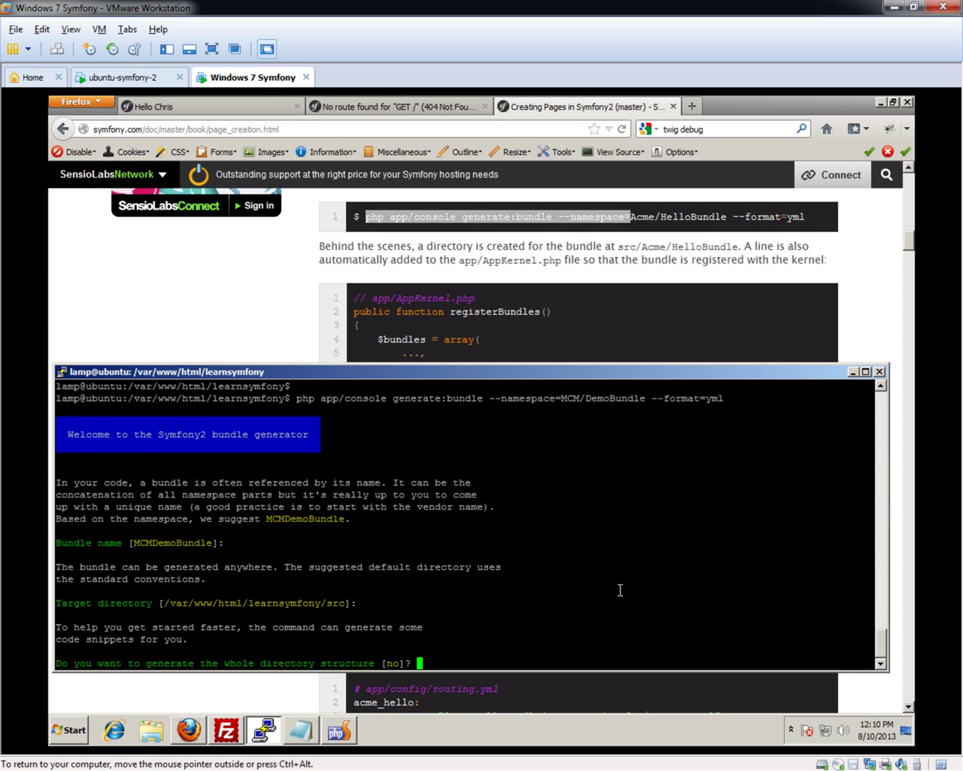
{"action": "type", "text": "yes"}
{"action": "key", "text": "Return"}
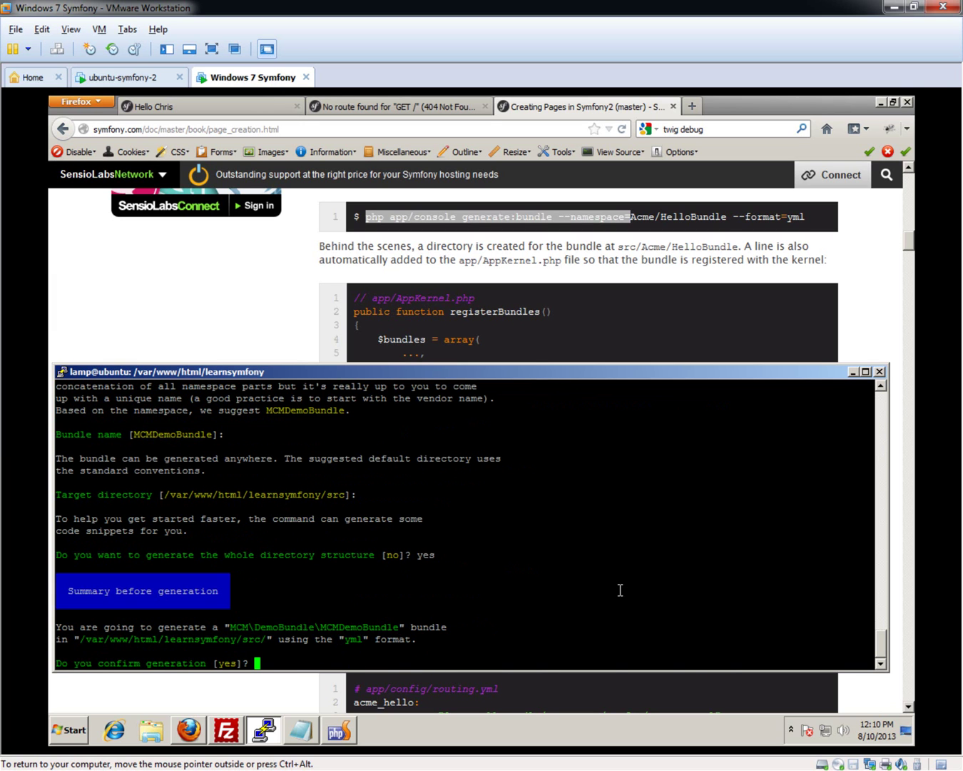
{"action": "key", "text": "Return"}
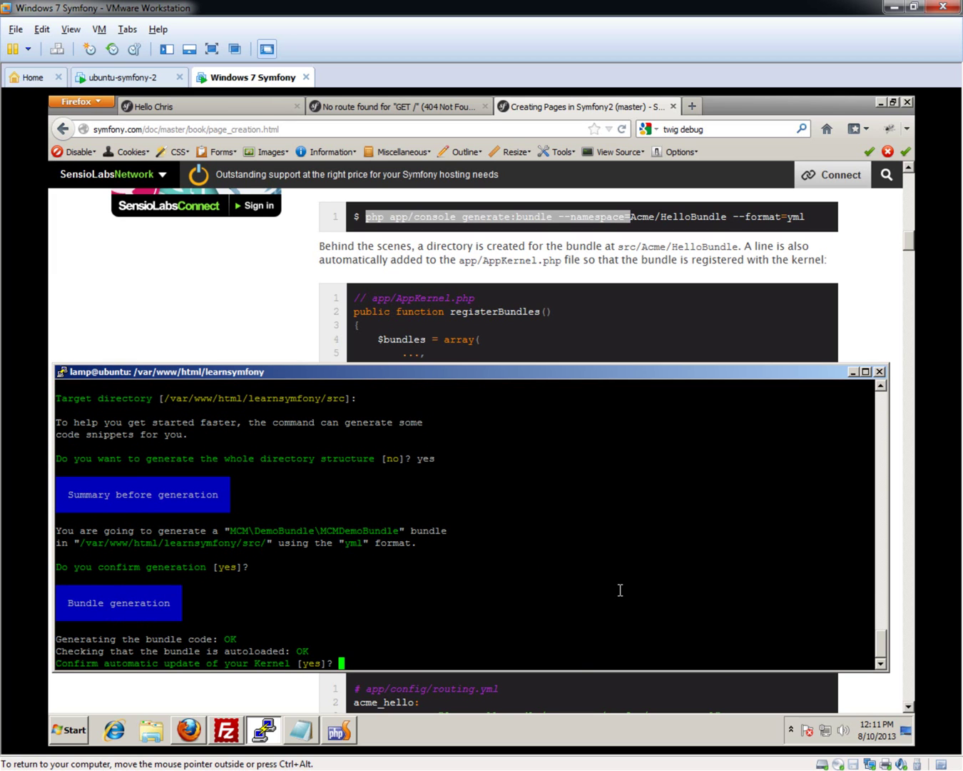
{"action": "key", "text": "Return"}
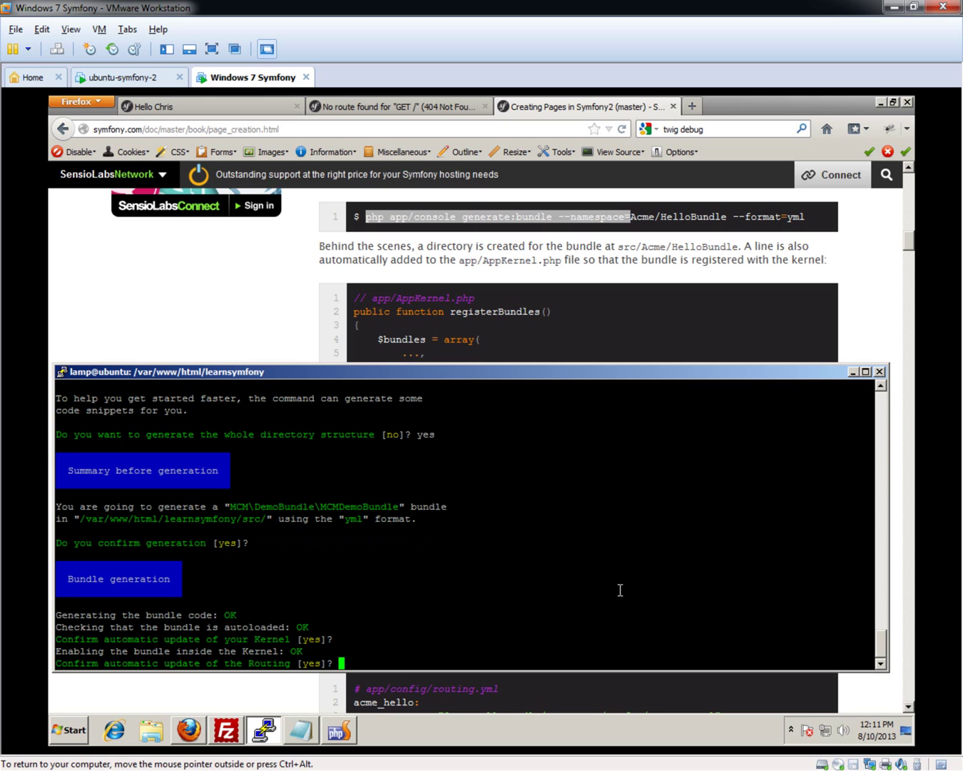
{"action": "key", "text": "Return"}
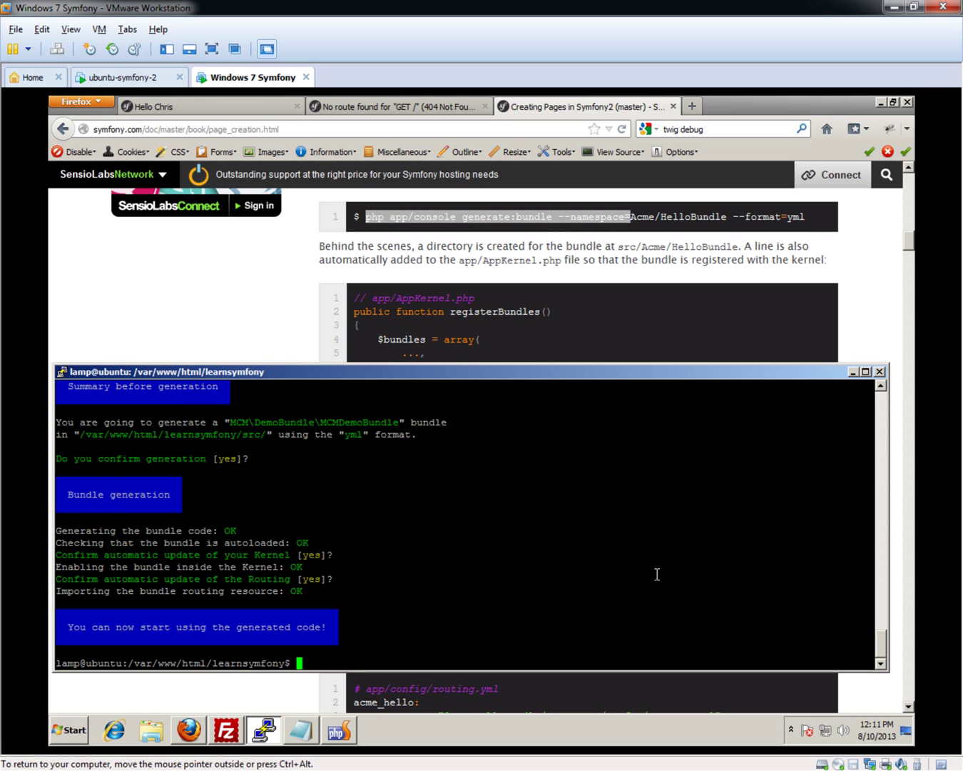
Download the src folder from 192.168.1.16, revealing the generated MCM bundle
{"action": "left_click", "coordinate": [337, 732]}
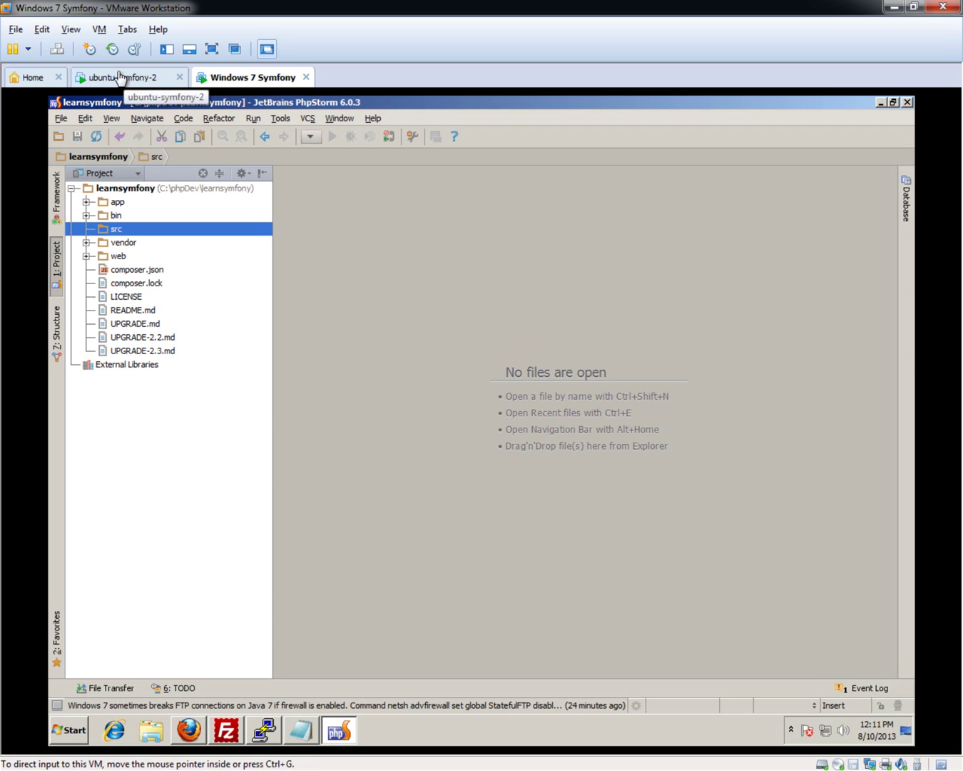
{"action": "left_click", "coordinate": [120, 201]}
{"action": "left_click", "coordinate": [119, 229]}
{"action": "left_click", "coordinate": [253, 118]}
{"action": "mouse_move", "coordinate": [365, 234]}
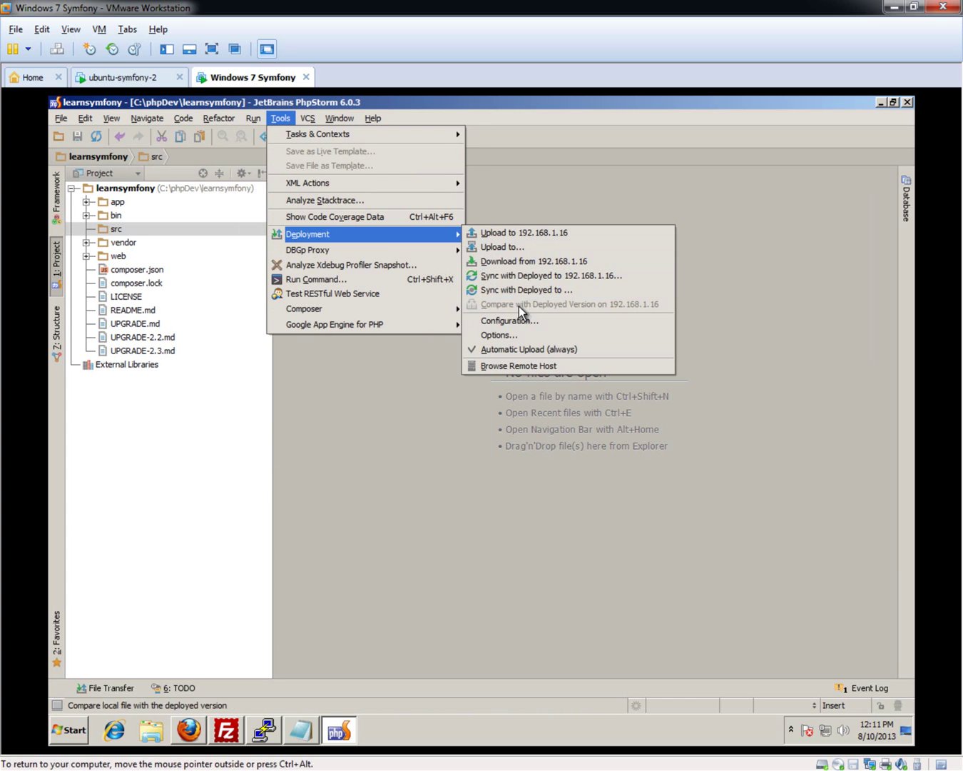
{"action": "left_click", "coordinate": [534, 261]}
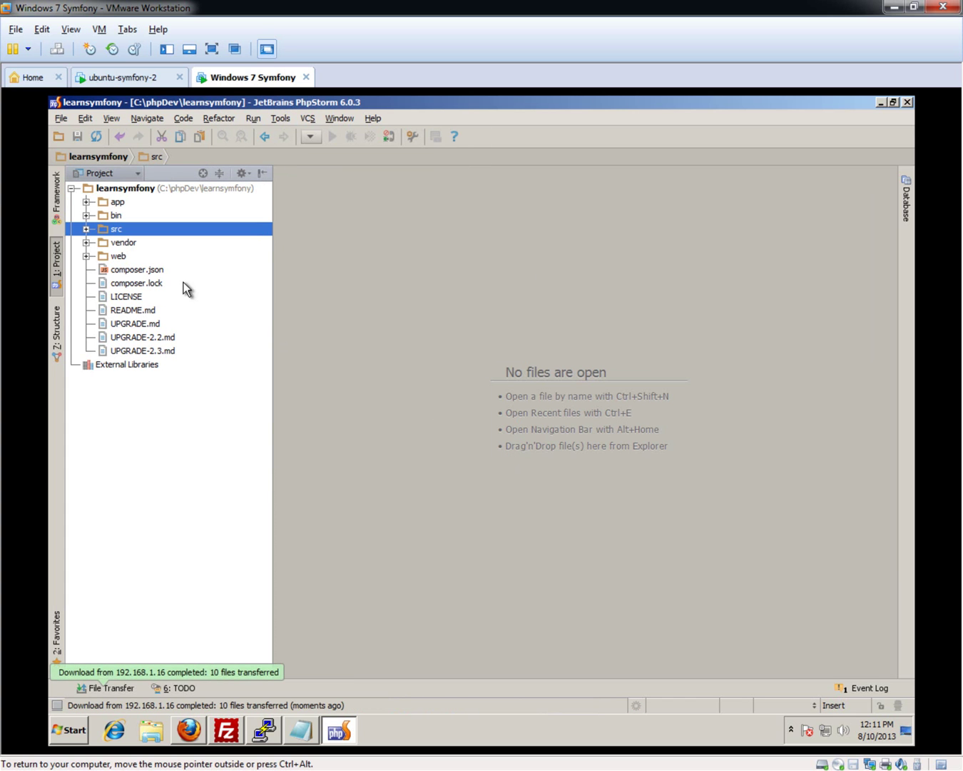
{"action": "left_click", "coordinate": [86, 229]}
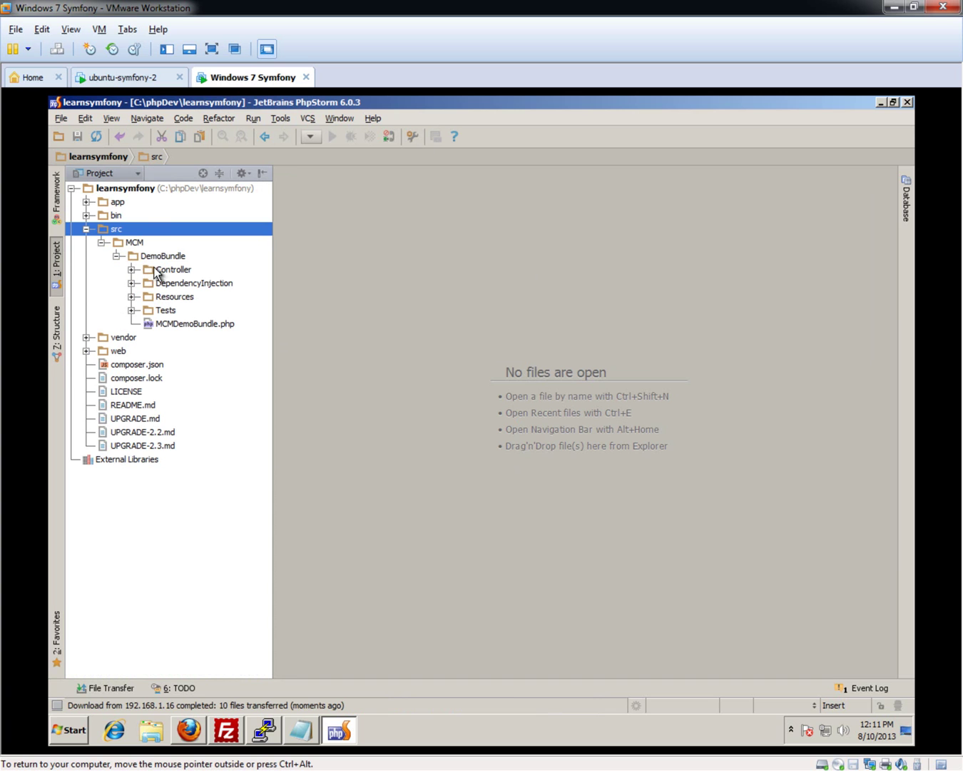
Expand the app folder and download AppKernel.php from the server
{"action": "left_click", "coordinate": [121, 202]}
{"action": "left_click", "coordinate": [88, 202]}
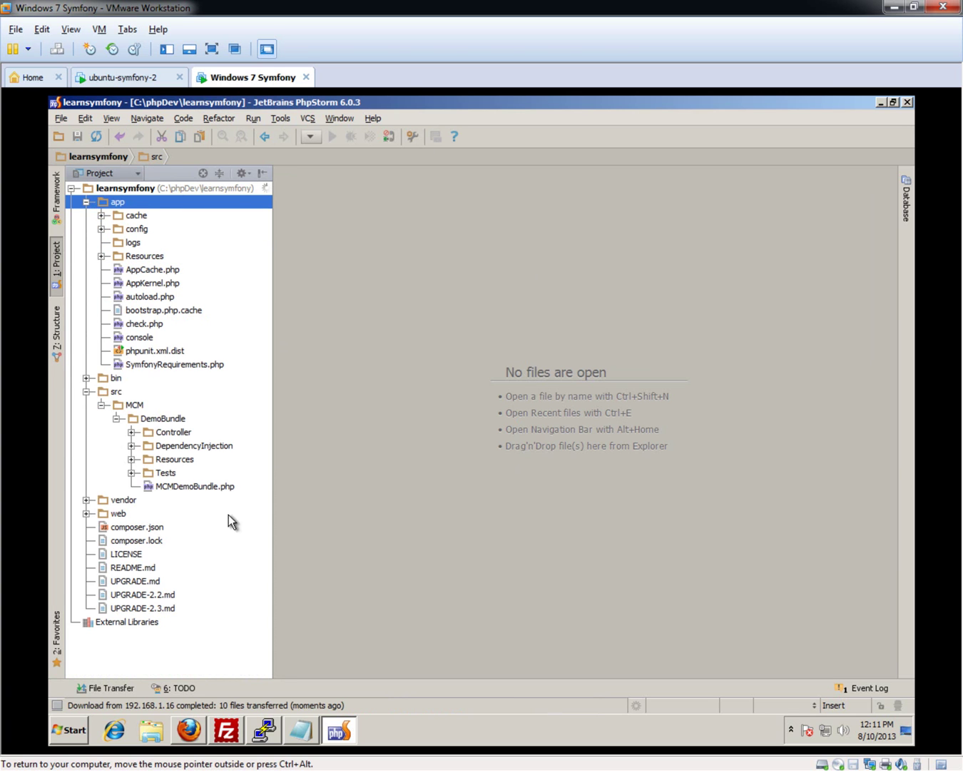
{"action": "left_click", "coordinate": [263, 730]}
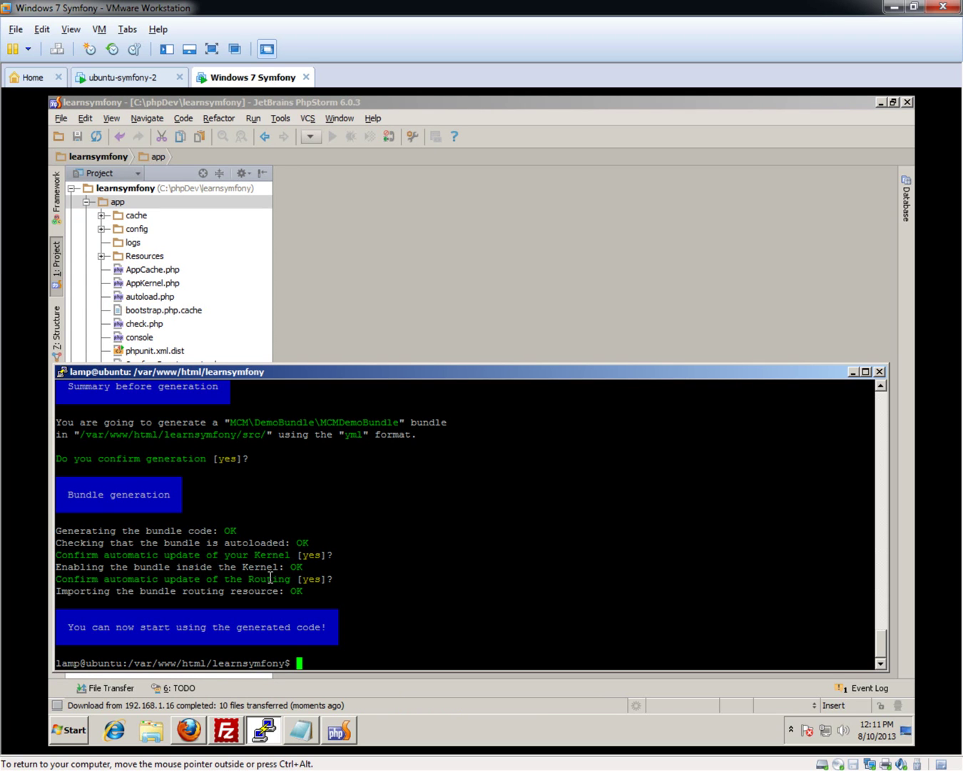
{"action": "left_click", "coordinate": [366, 261]}
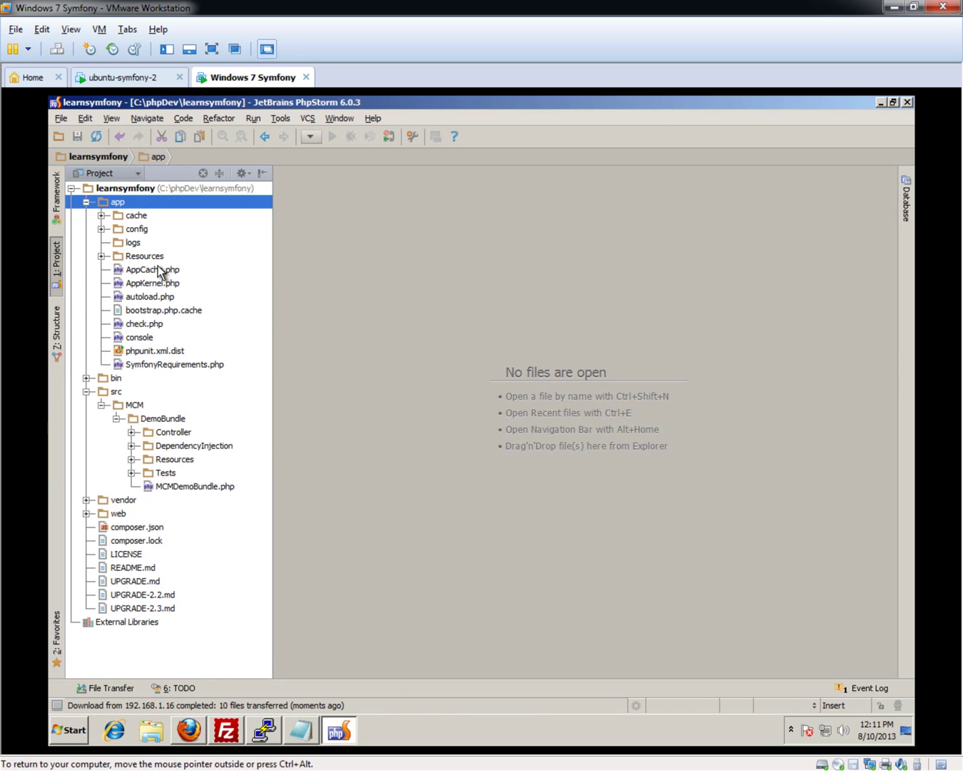
{"action": "left_click", "coordinate": [149, 296]}
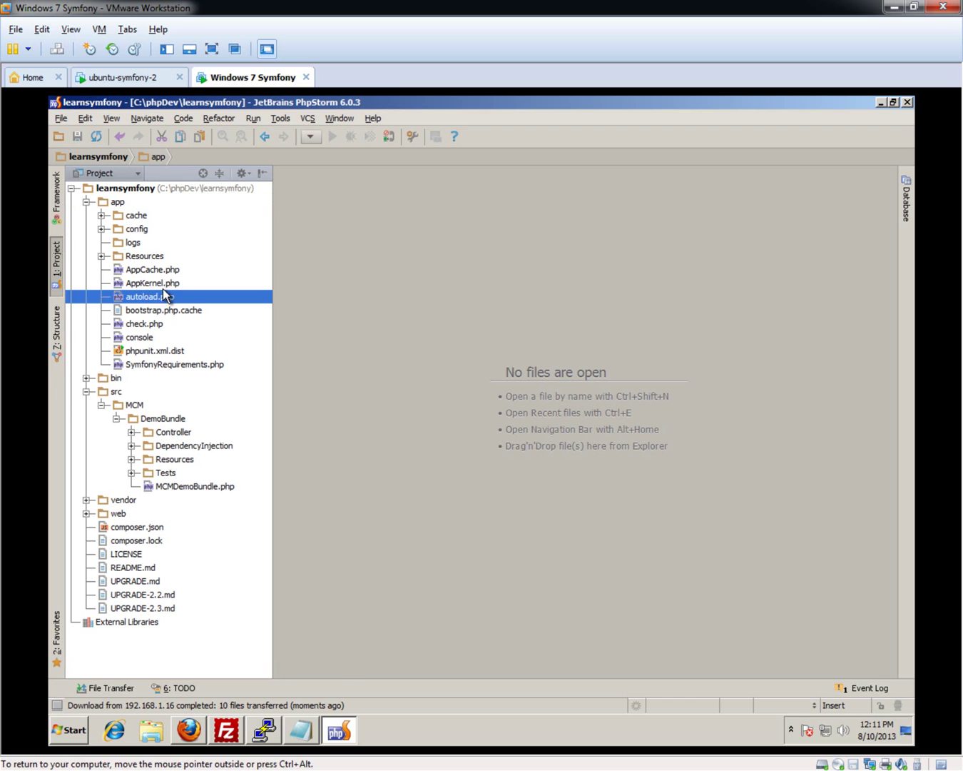
{"action": "left_click", "coordinate": [281, 118]}
{"action": "mouse_move", "coordinate": [339, 234]}
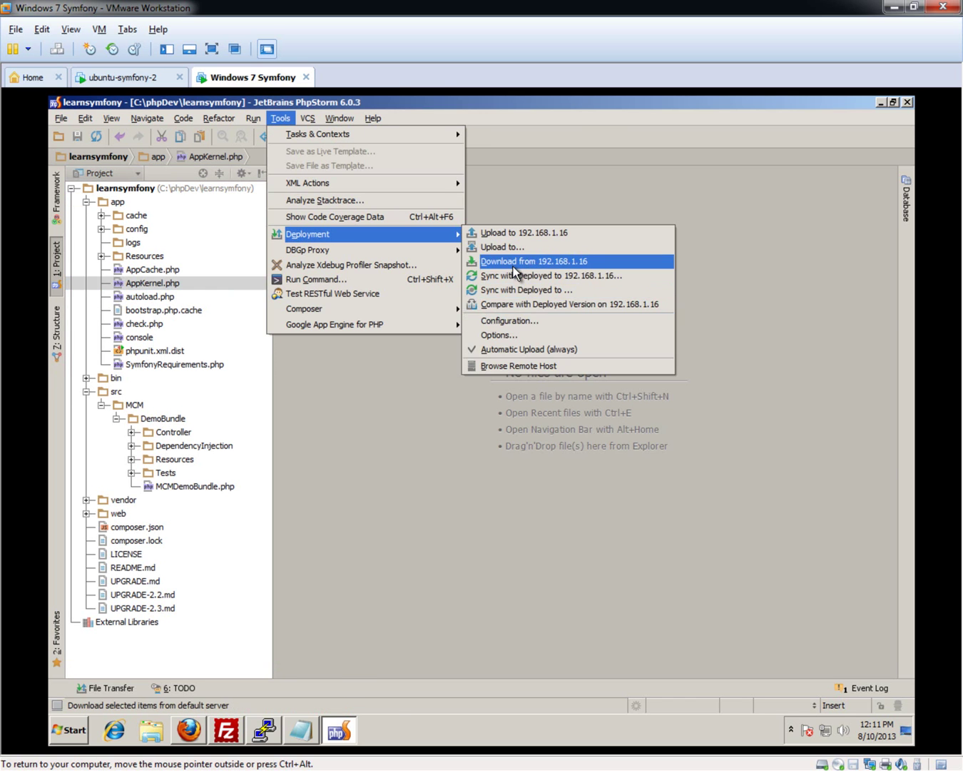
{"action": "left_click", "coordinate": [533, 261]}
Confirm the AppKernel.php download, then download and confirm the app/config folder from 192.168.1.16
{"action": "left_click", "coordinate": [526, 433]}
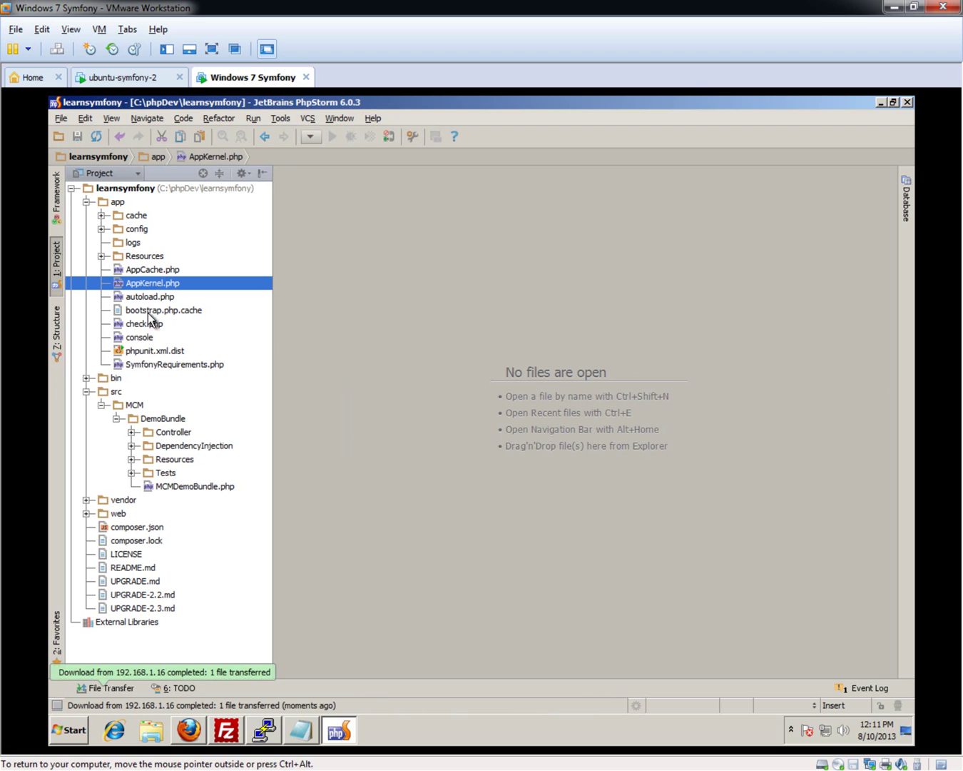
{"action": "left_click", "coordinate": [103, 229]}
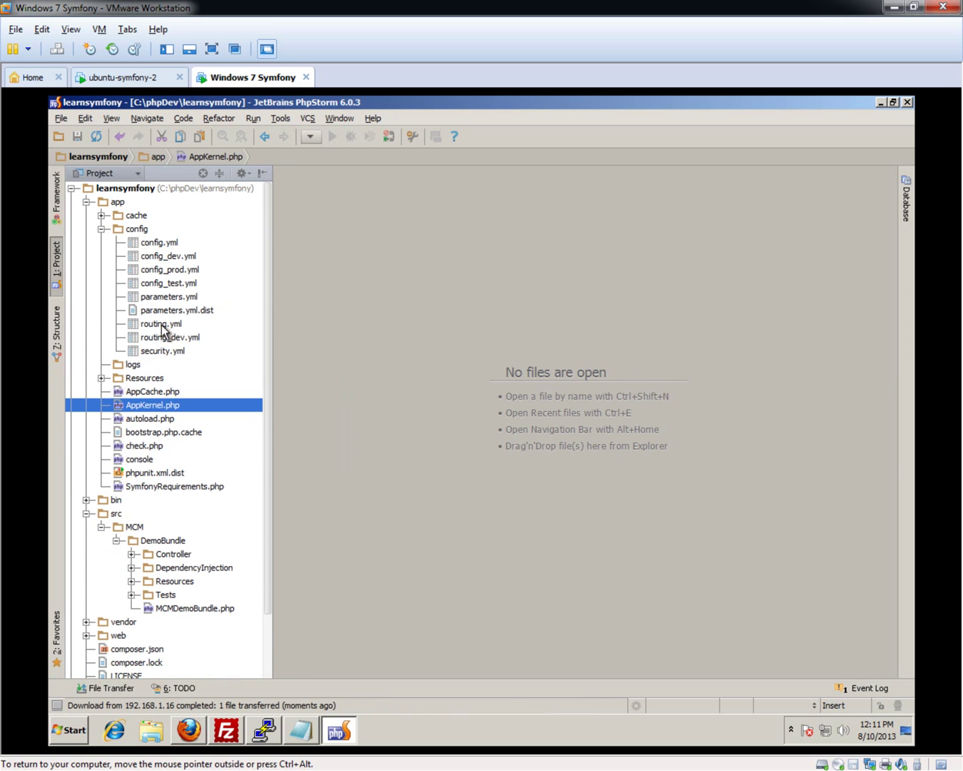
{"action": "left_click", "coordinate": [137, 228]}
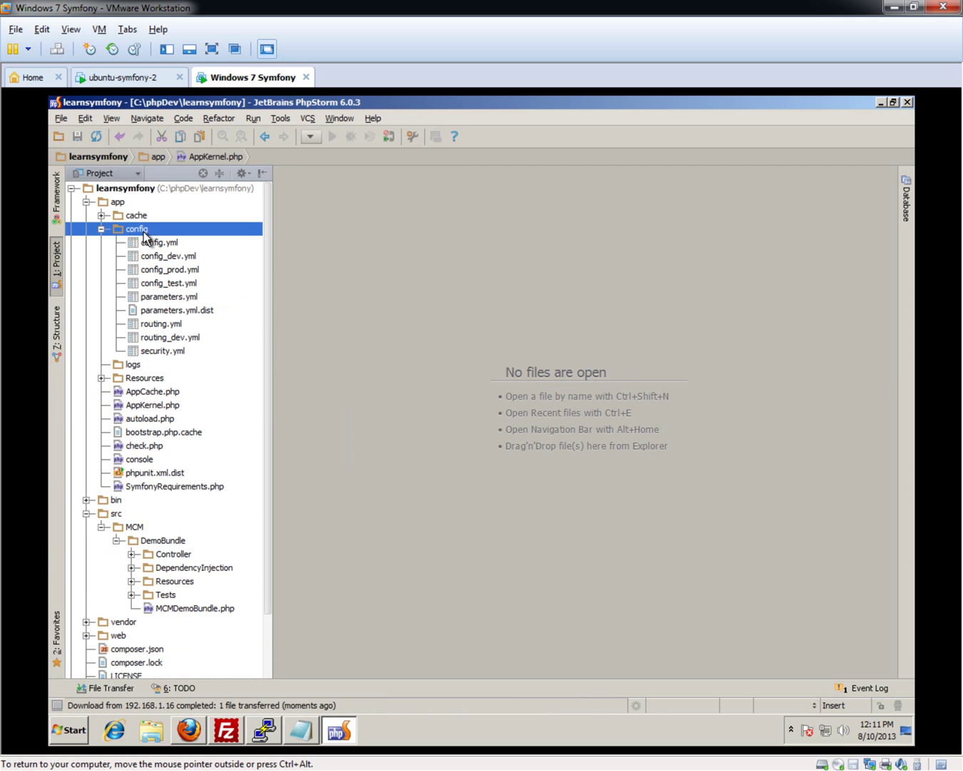
{"action": "left_click", "coordinate": [280, 118]}
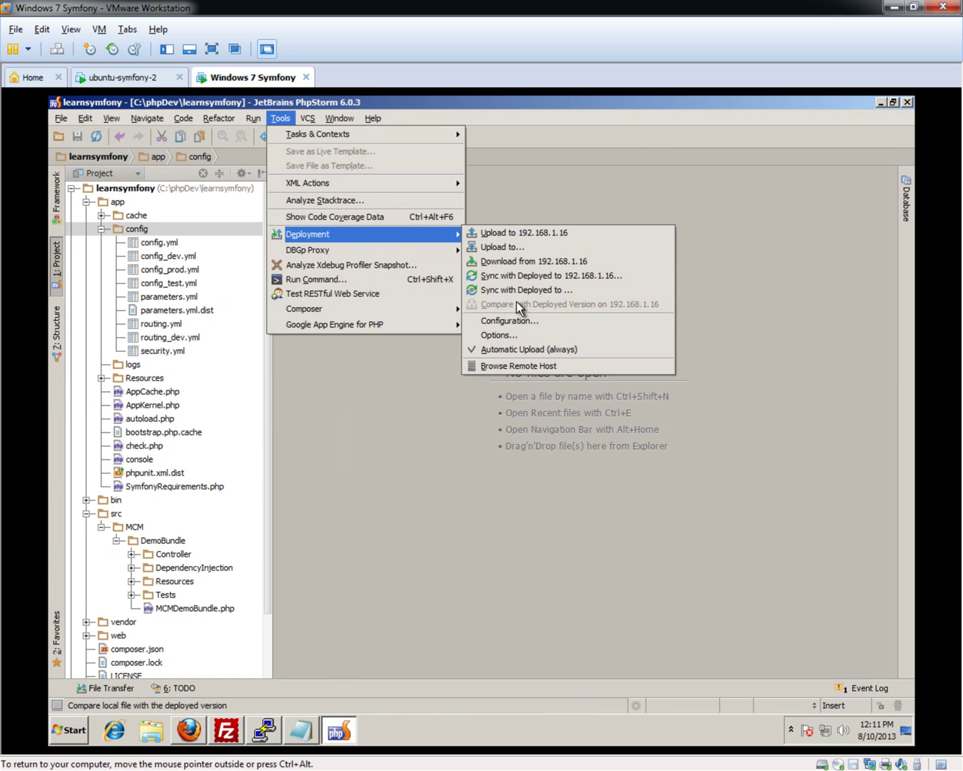
{"action": "left_click", "coordinate": [523, 259]}
{"action": "left_click", "coordinate": [526, 432]}
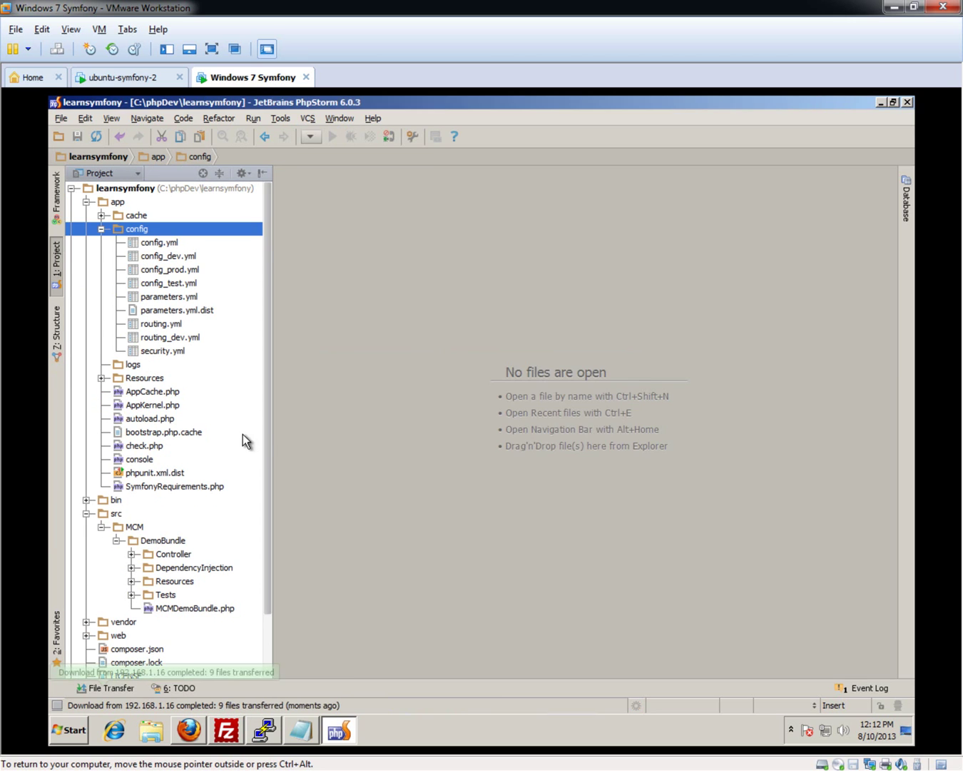
Open AppKernel.php and insert a blank line between the Sensio bundle and MCMDemoBundle lines
{"action": "double_click", "coordinate": [152, 405]}
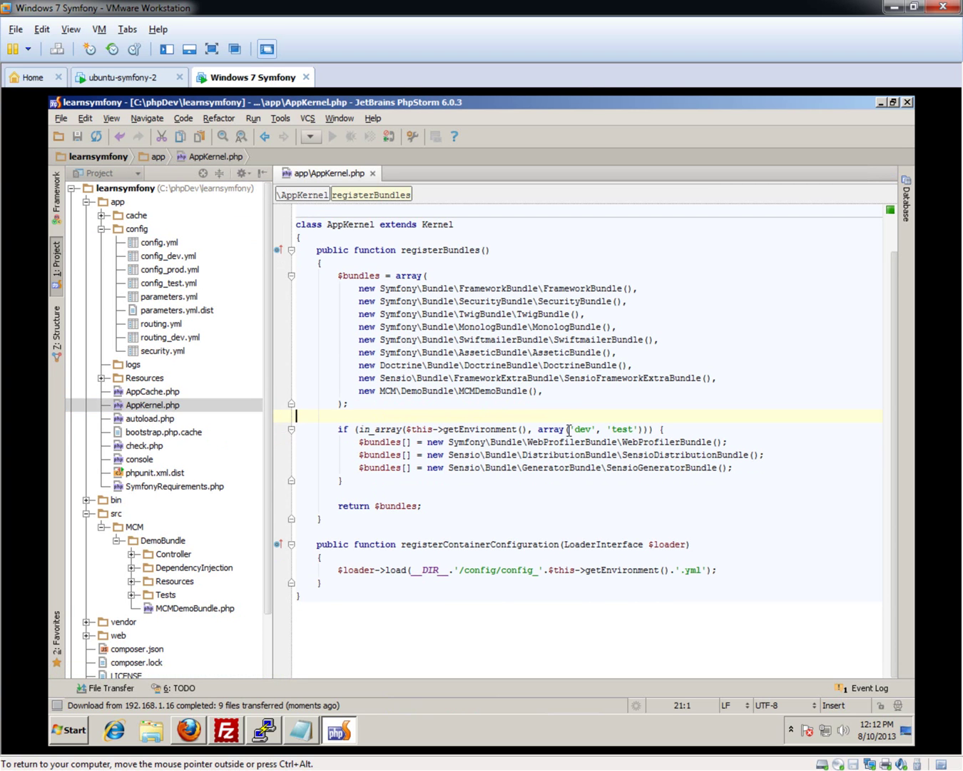
{"action": "left_click", "coordinate": [540, 391]}
{"action": "key", "text": "shift+Up"}
{"action": "key", "text": "shift+Up"}
{"action": "key", "text": "shift+Down"}
{"action": "key", "text": "shift+Down"}
{"action": "key", "text": "shift+Home"}
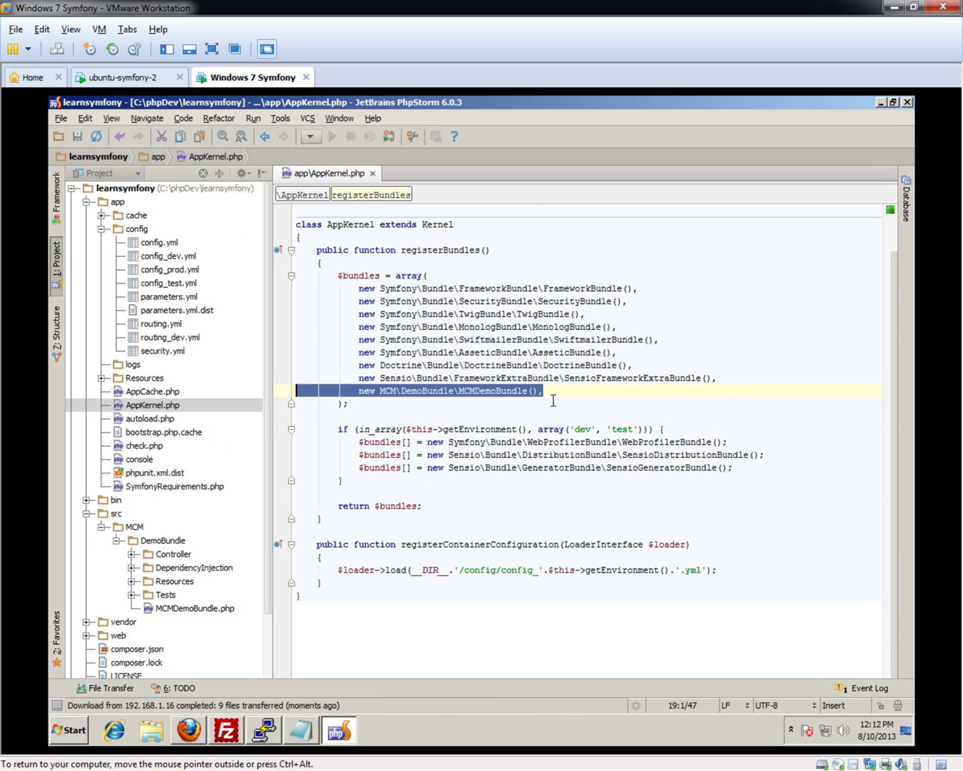
{"action": "key", "text": "End"}
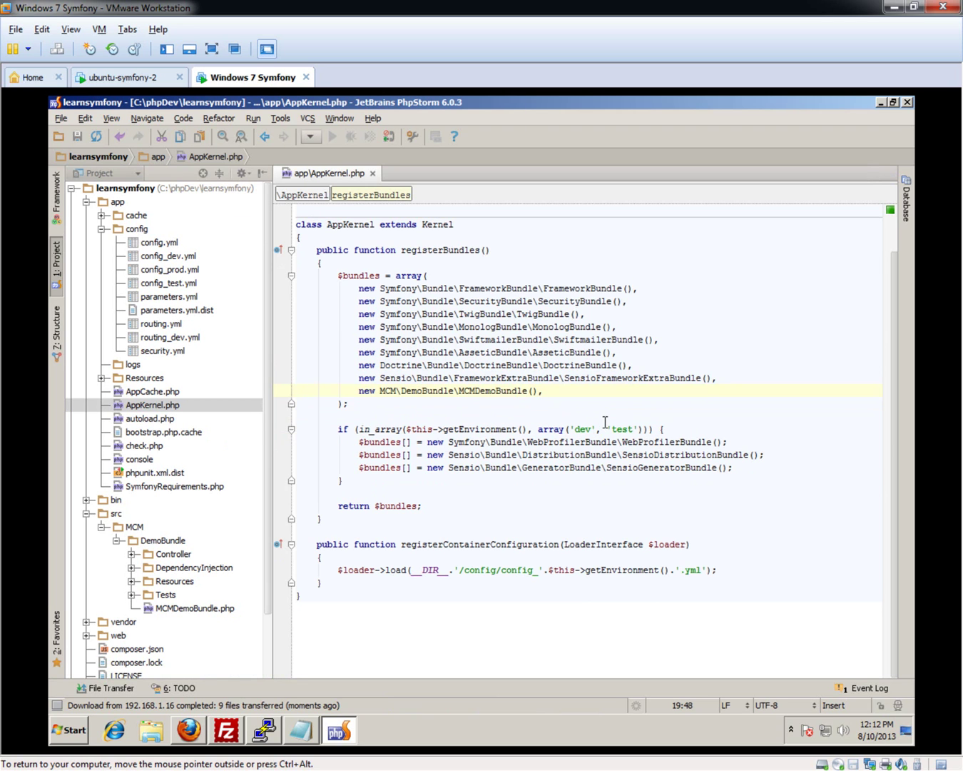
{"action": "key", "text": "Up"}
{"action": "key", "text": "Return"}
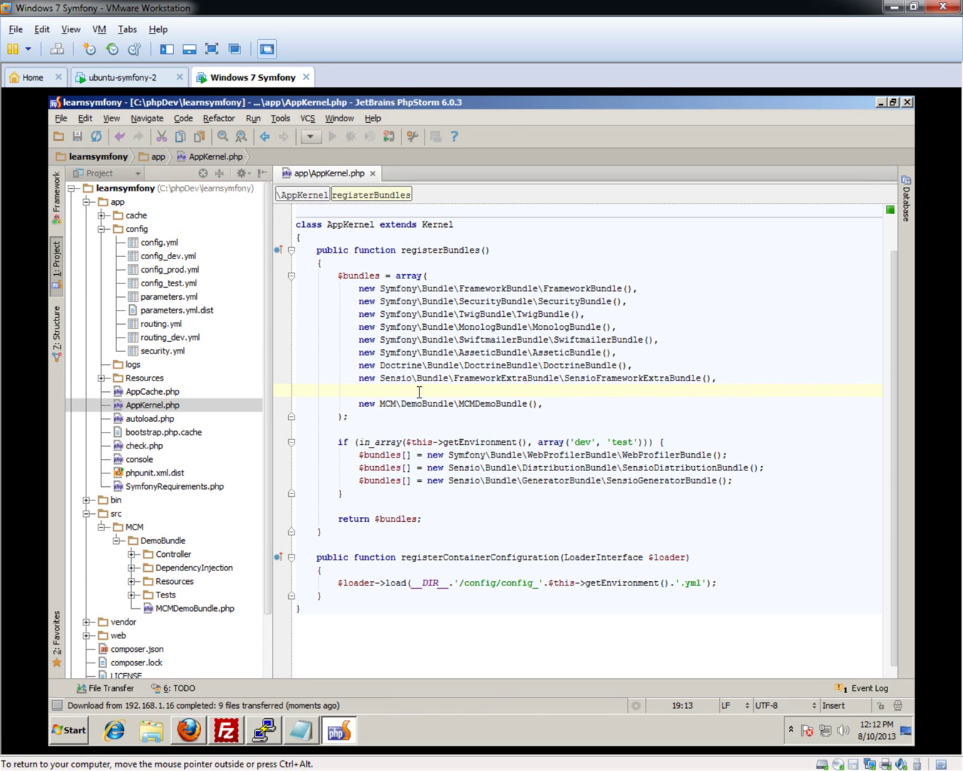
{"action": "mouse_move", "coordinate": [527, 338]}
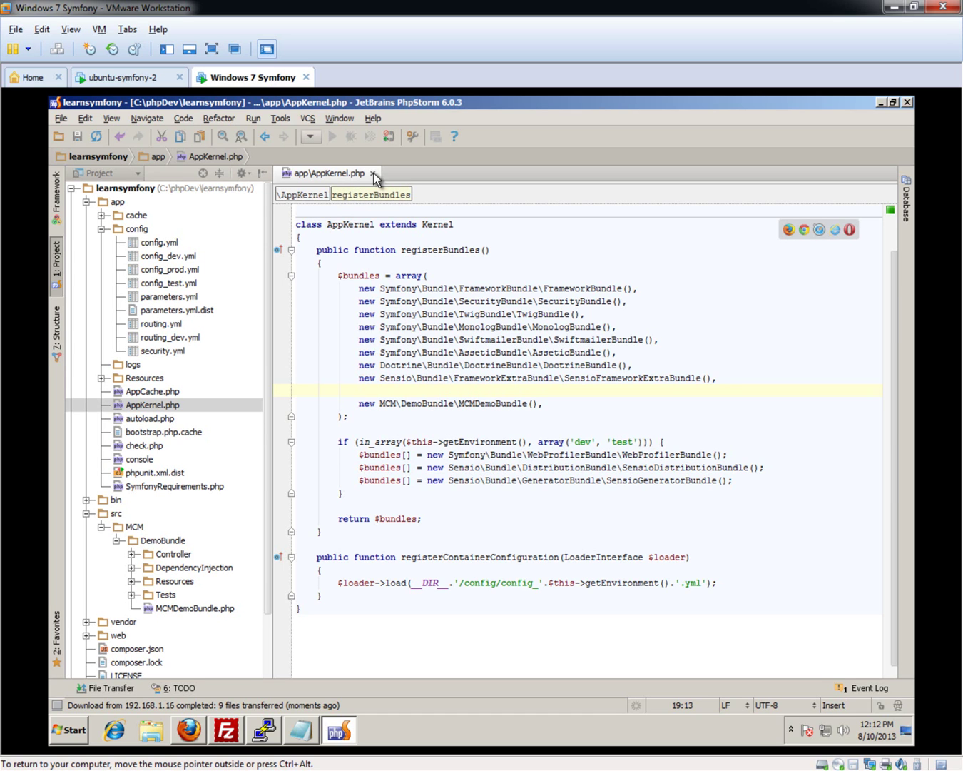
Close AppKernel.php, review app/config/routing.yml, open DemoBundle's Resources/config/routing.yml, then close the app routing.yml
{"action": "mouse_move", "coordinate": [399, 275]}
{"action": "left_click", "coordinate": [374, 174]}
{"action": "double_click", "coordinate": [161, 323]}
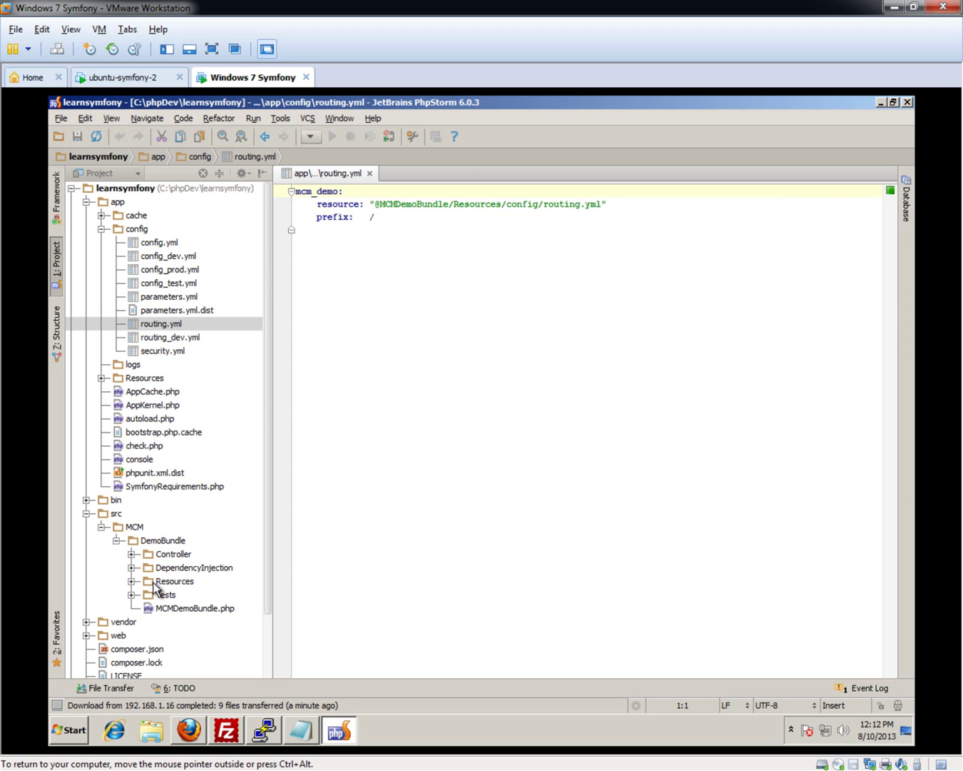
{"action": "left_click", "coordinate": [133, 581]}
{"action": "left_click", "coordinate": [148, 595]}
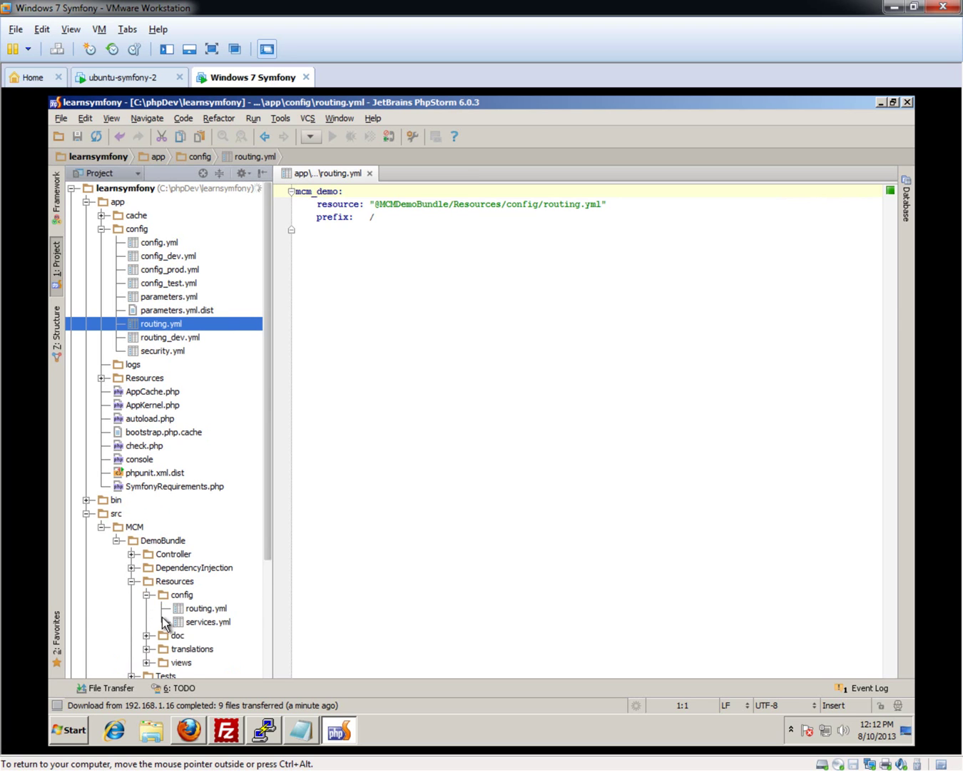
{"action": "double_click", "coordinate": [203, 608]}
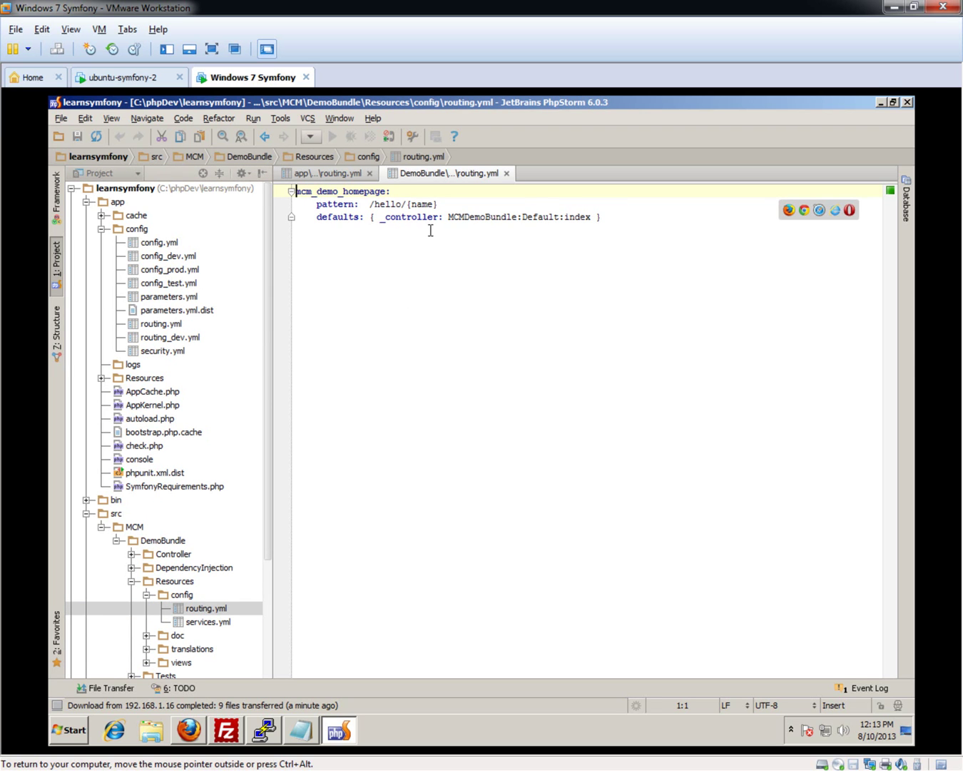
{"action": "mouse_move", "coordinate": [527, 211]}
{"action": "left_click", "coordinate": [338, 174]}
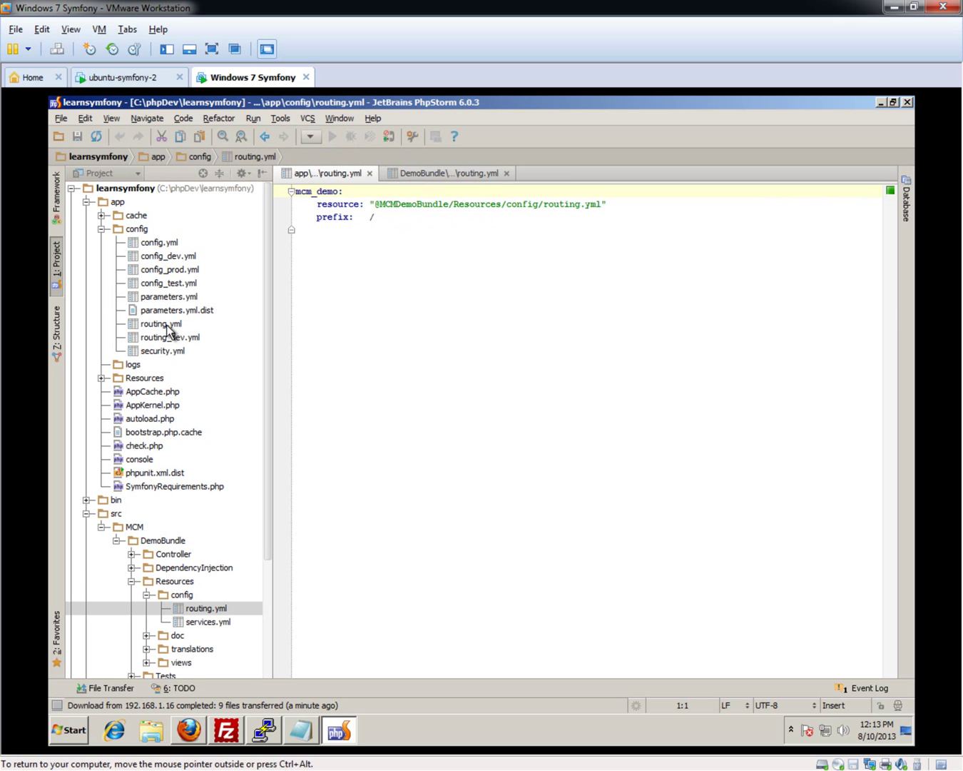
{"action": "left_click", "coordinate": [371, 174]}
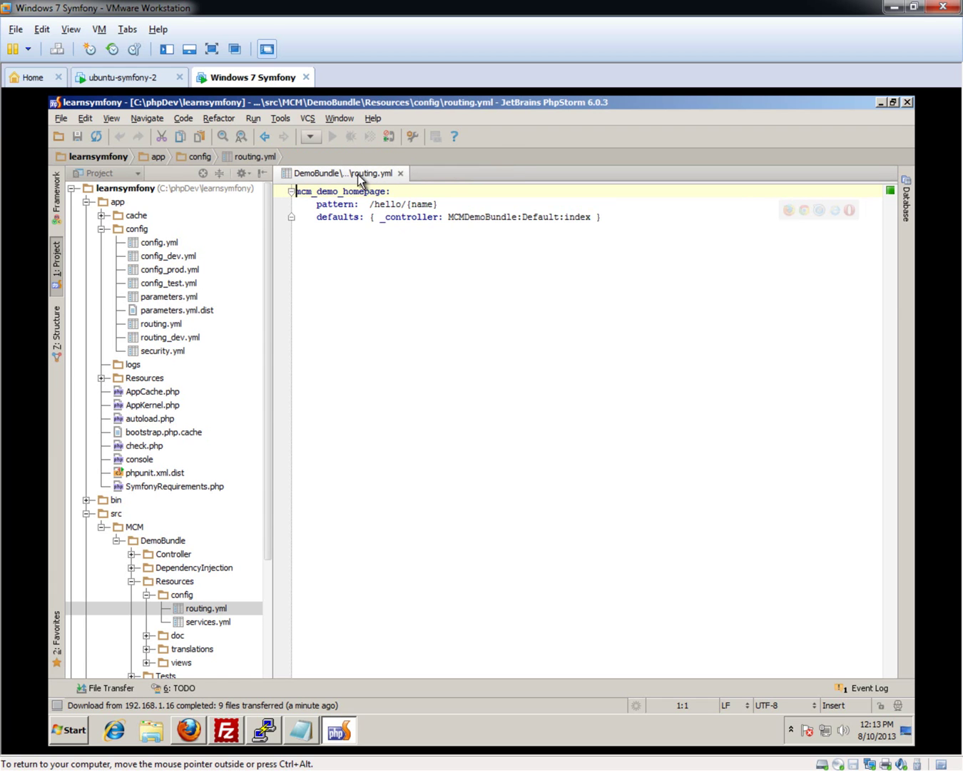
{"action": "scroll", "coordinate": [172, 484], "scroll_direction": "down", "scroll_amount": 2}
{"action": "scroll", "coordinate": [150, 467], "scroll_direction": "down", "scroll_amount": 1}
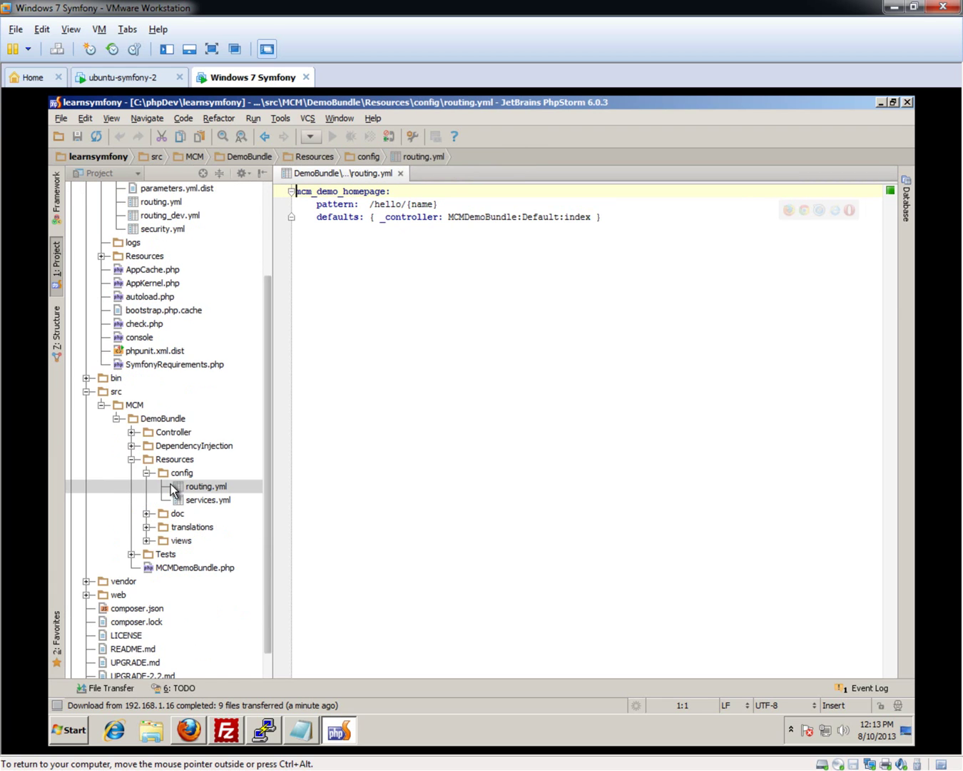
Browse the bundle's Controller, config, views and Tests folders, then open DefaultController.php
{"action": "left_click", "coordinate": [130, 432]}
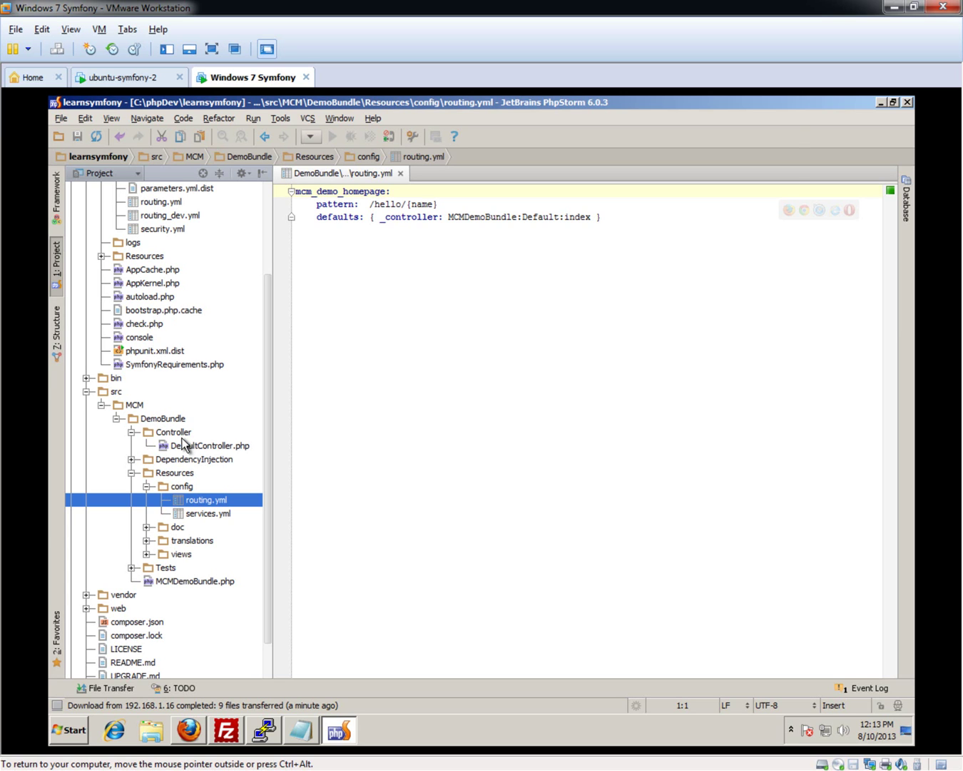
{"action": "left_click", "coordinate": [147, 554]}
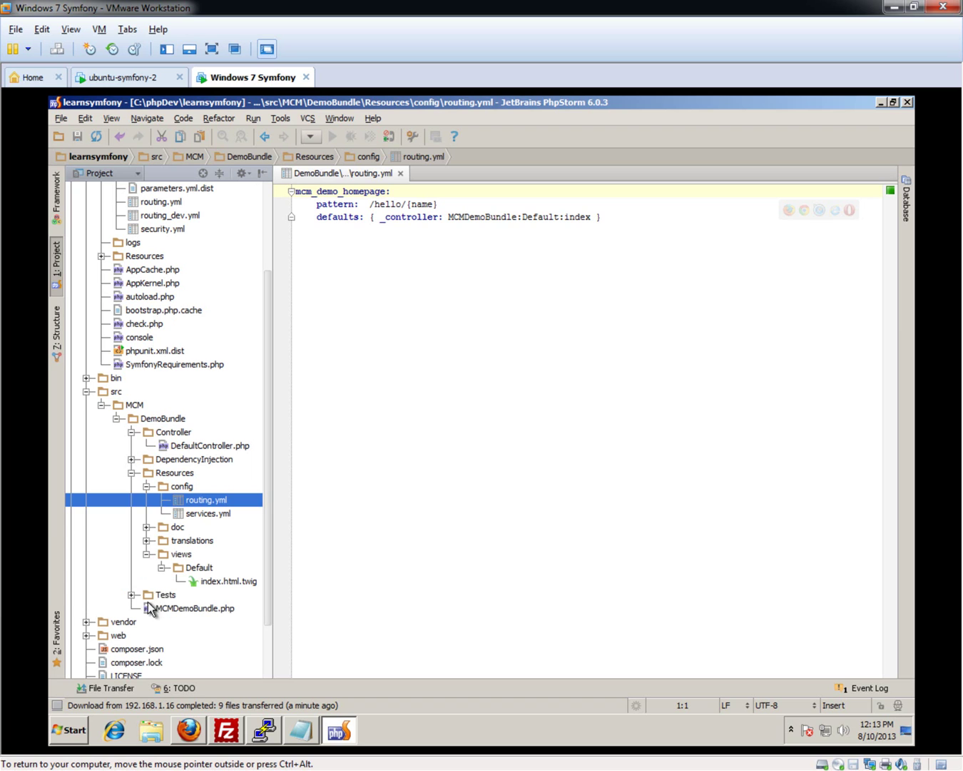
{"action": "left_click", "coordinate": [173, 432]}
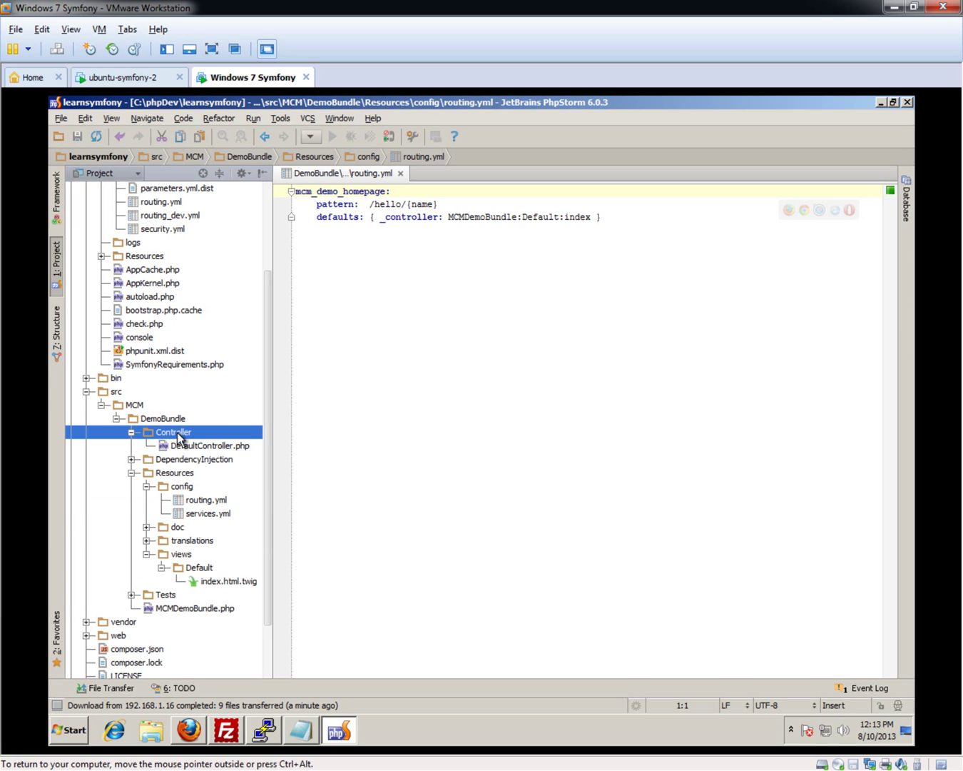
{"action": "left_click", "coordinate": [182, 486]}
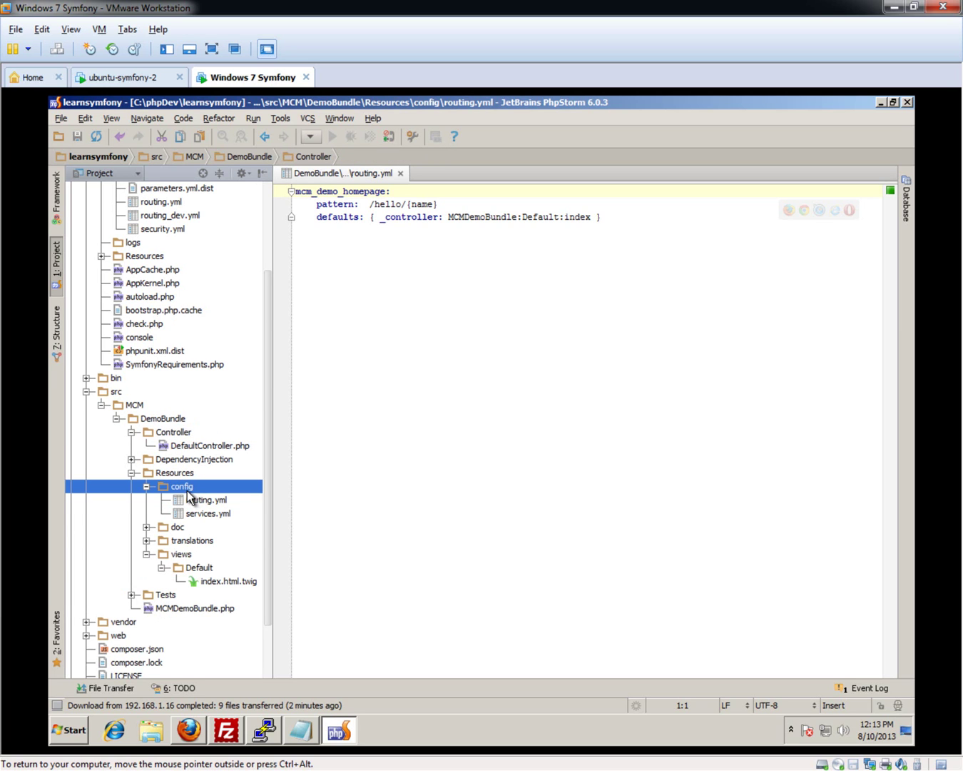
{"action": "left_click", "coordinate": [181, 554]}
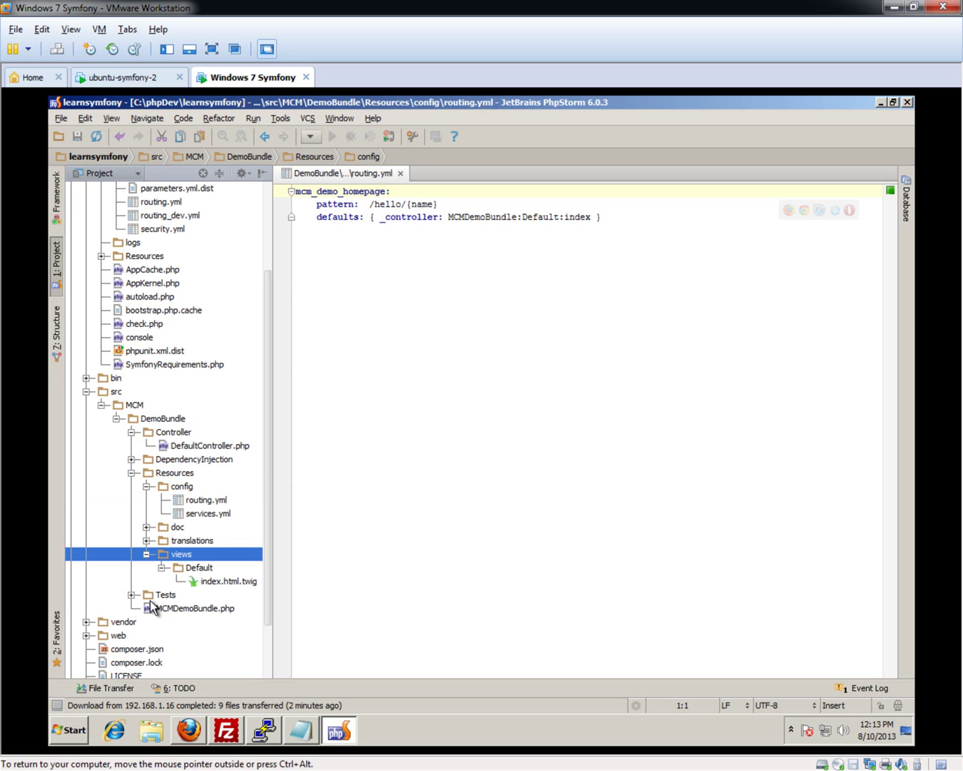
{"action": "left_click", "coordinate": [132, 596]}
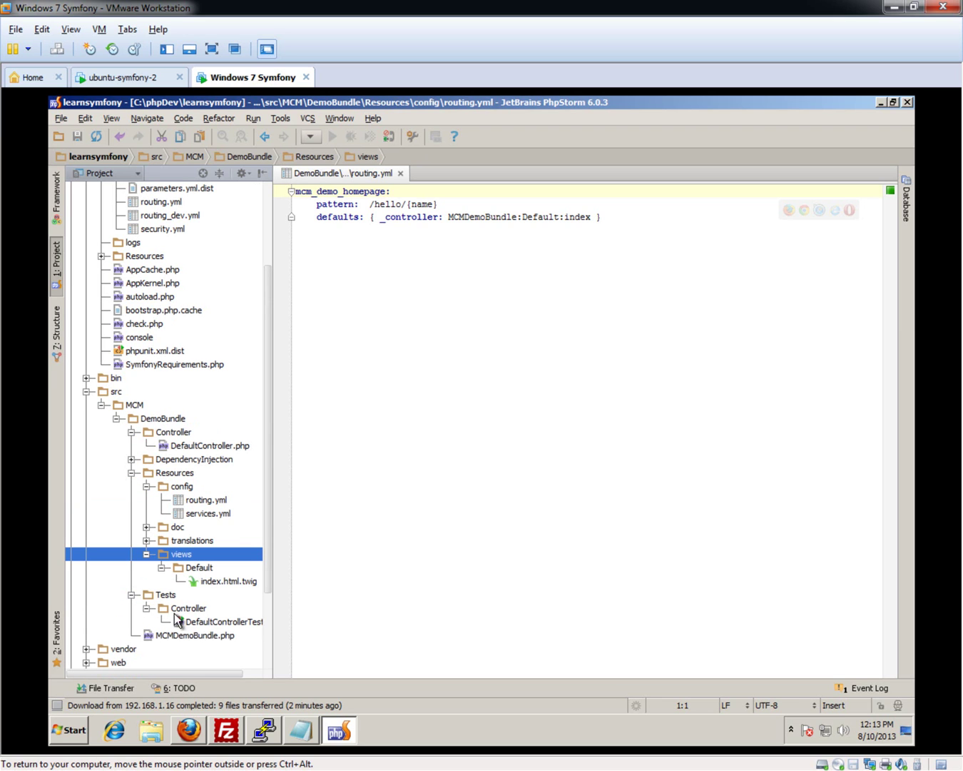
{"action": "double_click", "coordinate": [231, 447]}
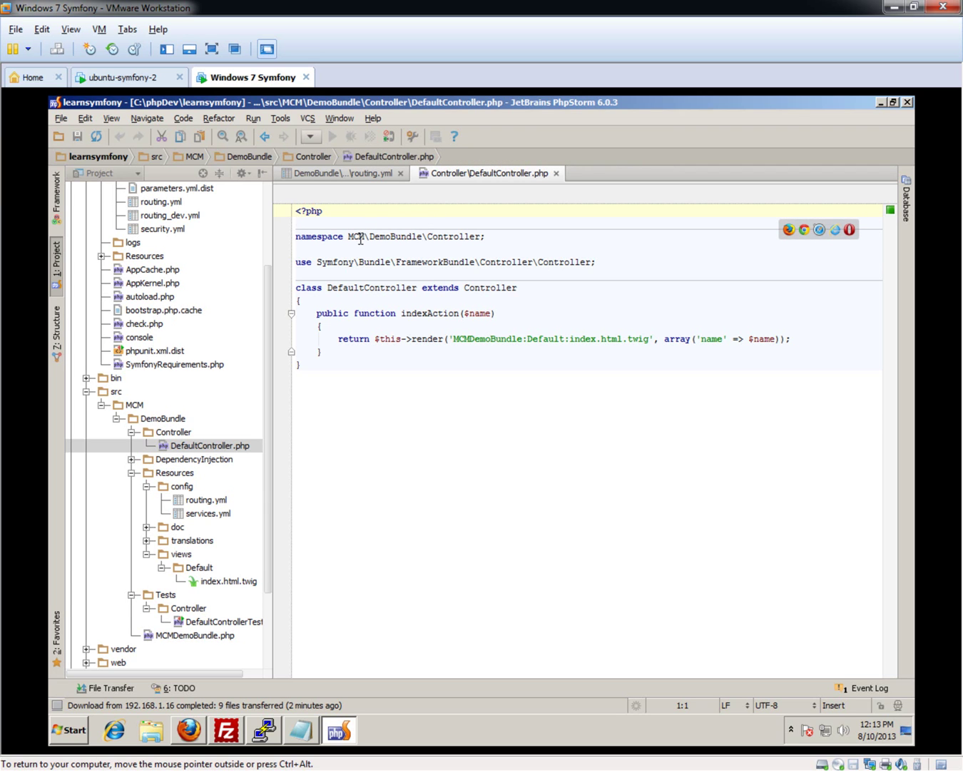
Browse knpuniversity.com screencasts in a new tab, then close it to return to Create the Route
{"action": "left_click", "coordinate": [187, 730]}
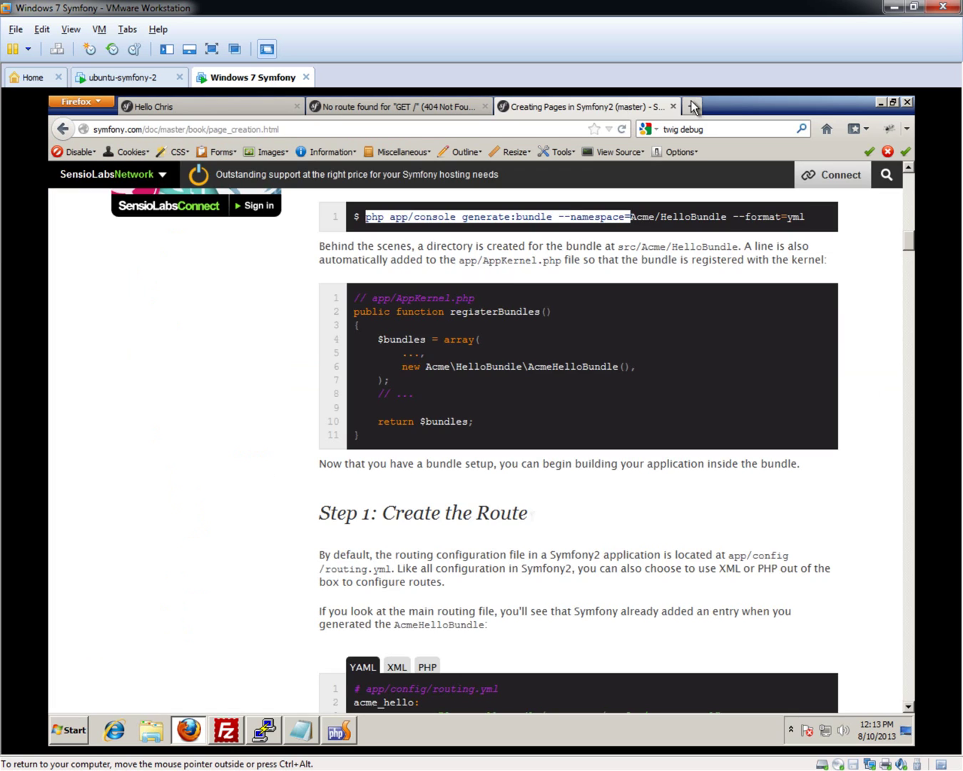
{"action": "left_click", "coordinate": [693, 106]}
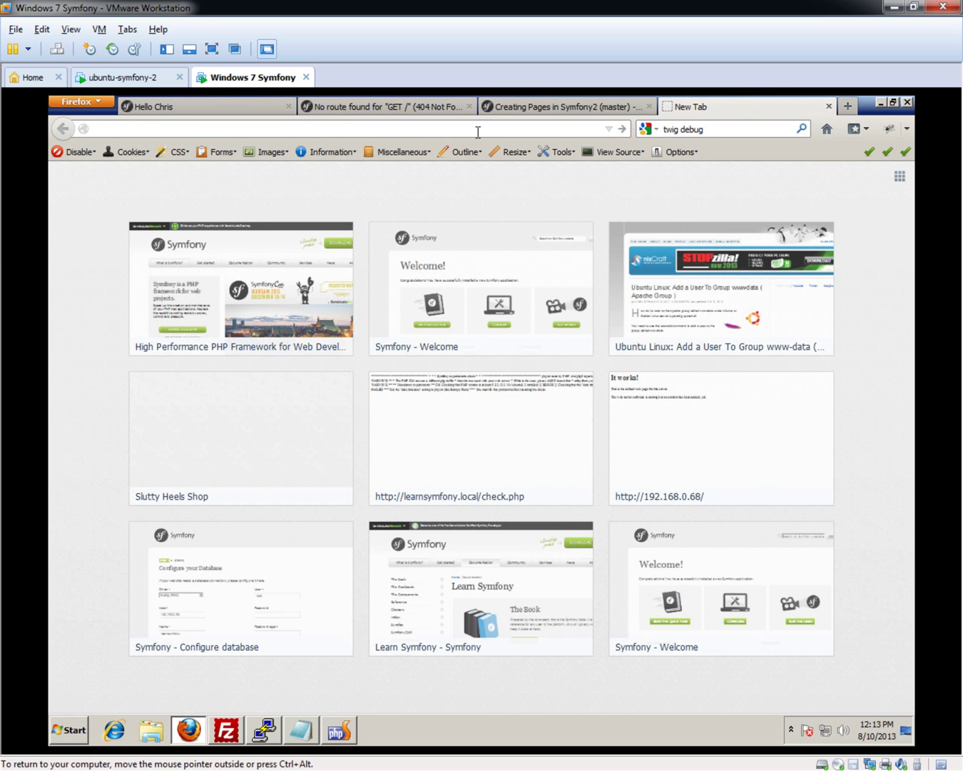
{"action": "type", "text": "knpuniversity.com"}
{"action": "key", "text": "Return"}
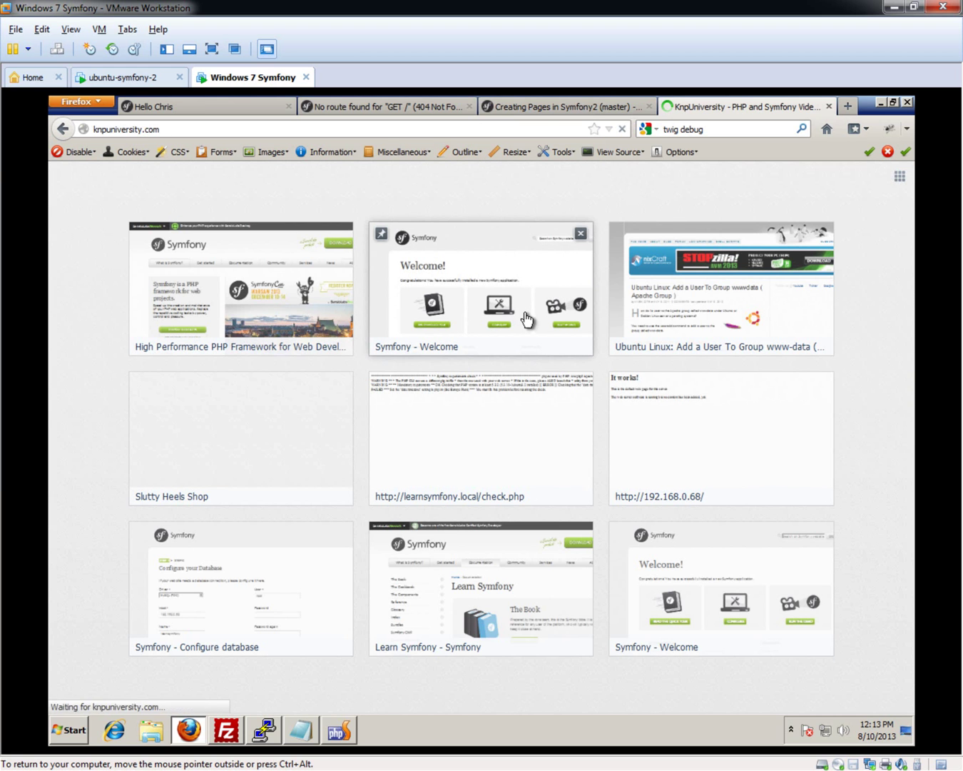
{"action": "scroll", "coordinate": [376, 312], "scroll_direction": "down", "scroll_amount": 3}
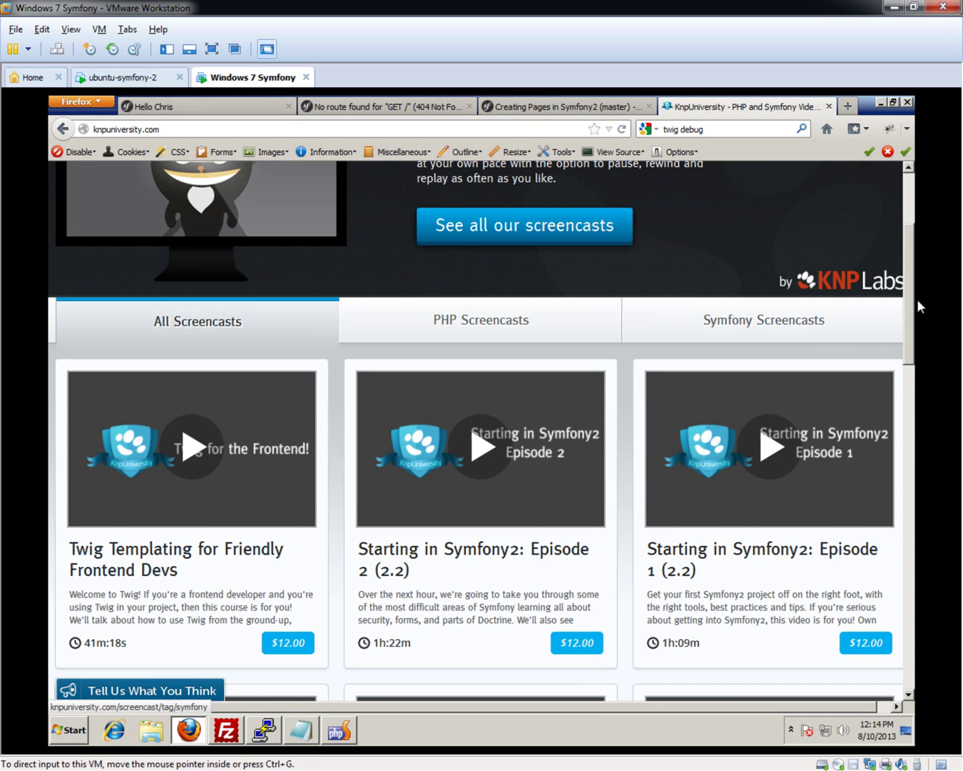
{"action": "scroll", "coordinate": [799, 329], "scroll_direction": "down", "scroll_amount": 3}
{"action": "scroll", "coordinate": [865, 376], "scroll_direction": "down", "scroll_amount": 1}
{"action": "scroll", "coordinate": [912, 394], "scroll_direction": "down", "scroll_amount": 5}
{"action": "scroll", "coordinate": [902, 451], "scroll_direction": "down", "scroll_amount": 5}
{"action": "scroll", "coordinate": [892, 601], "scroll_direction": "down", "scroll_amount": 2}
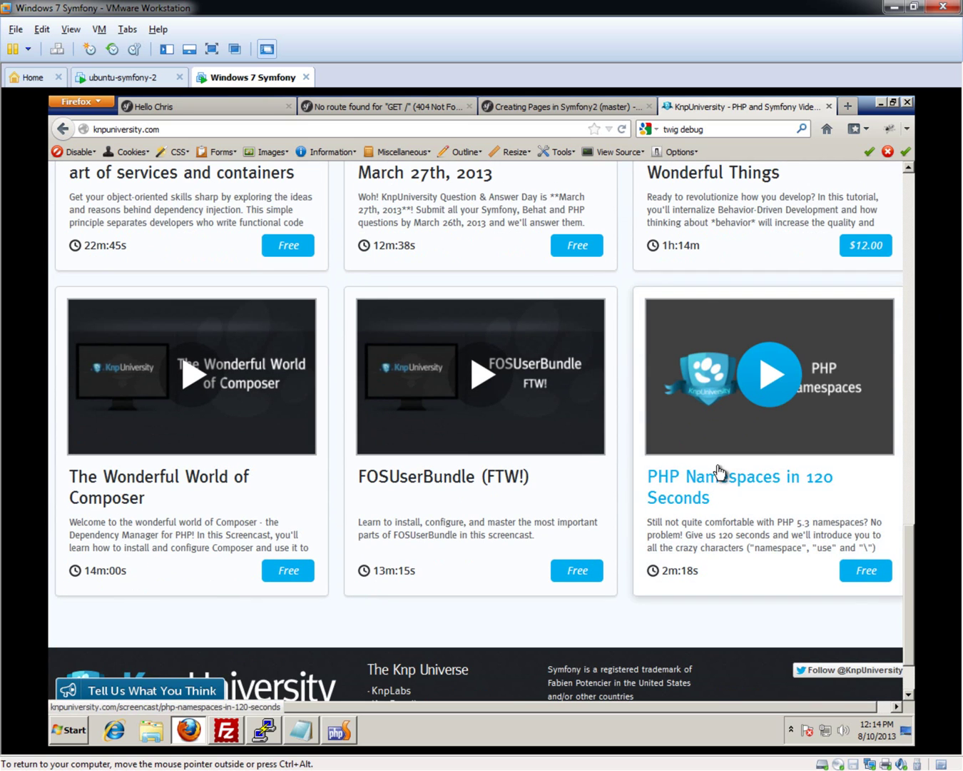
{"action": "left_click", "coordinate": [829, 107]}
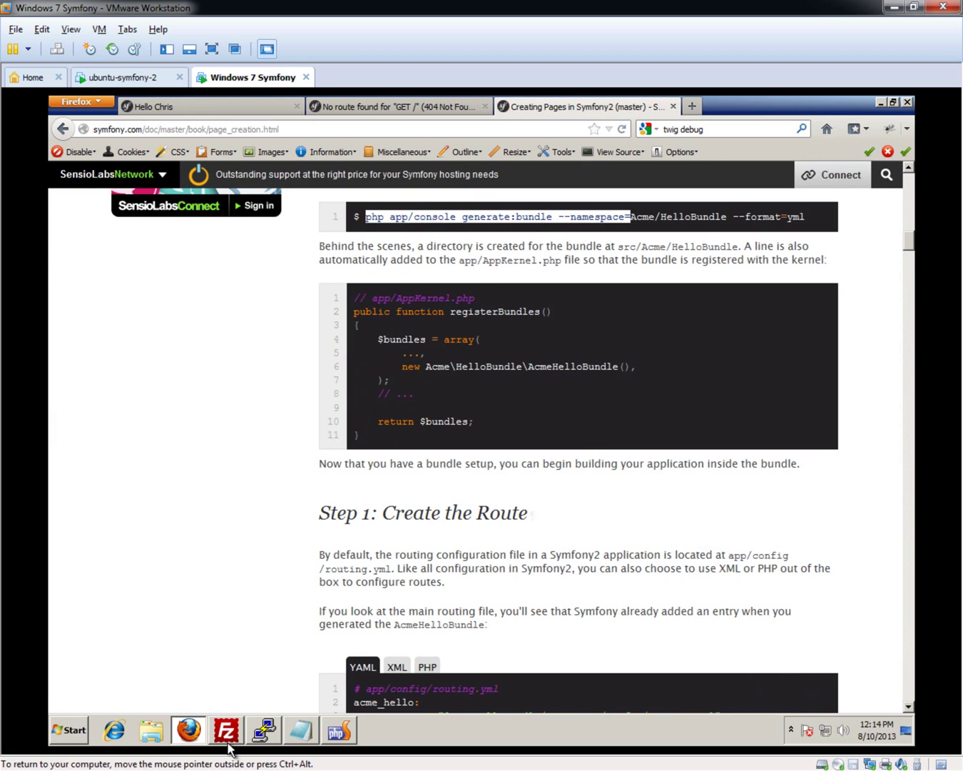
Return to PhpStorm and reopen the DemoBundle routing.yml from the Project tree
{"action": "left_click", "coordinate": [337, 730]}
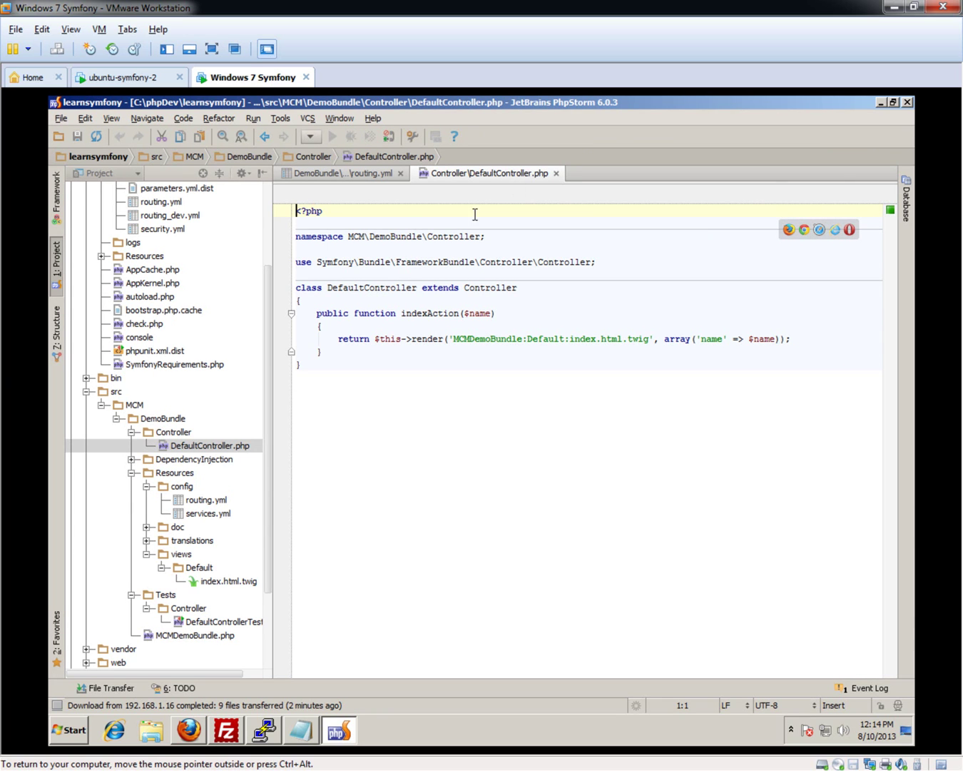
{"action": "mouse_move", "coordinate": [542, 301]}
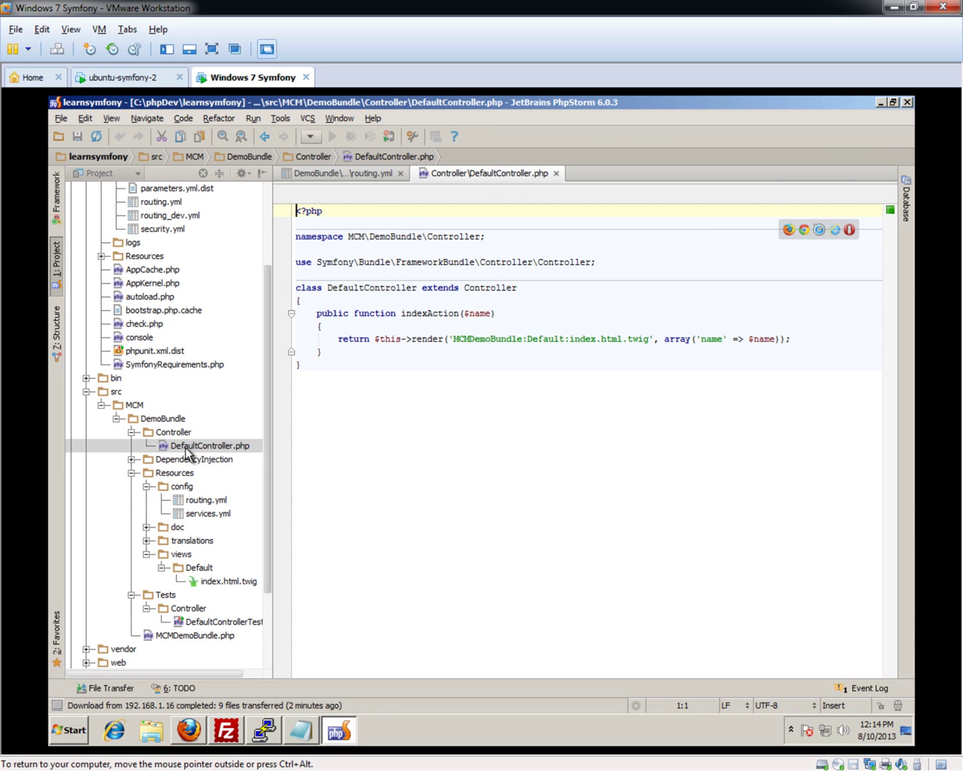
{"action": "left_click", "coordinate": [189, 446]}
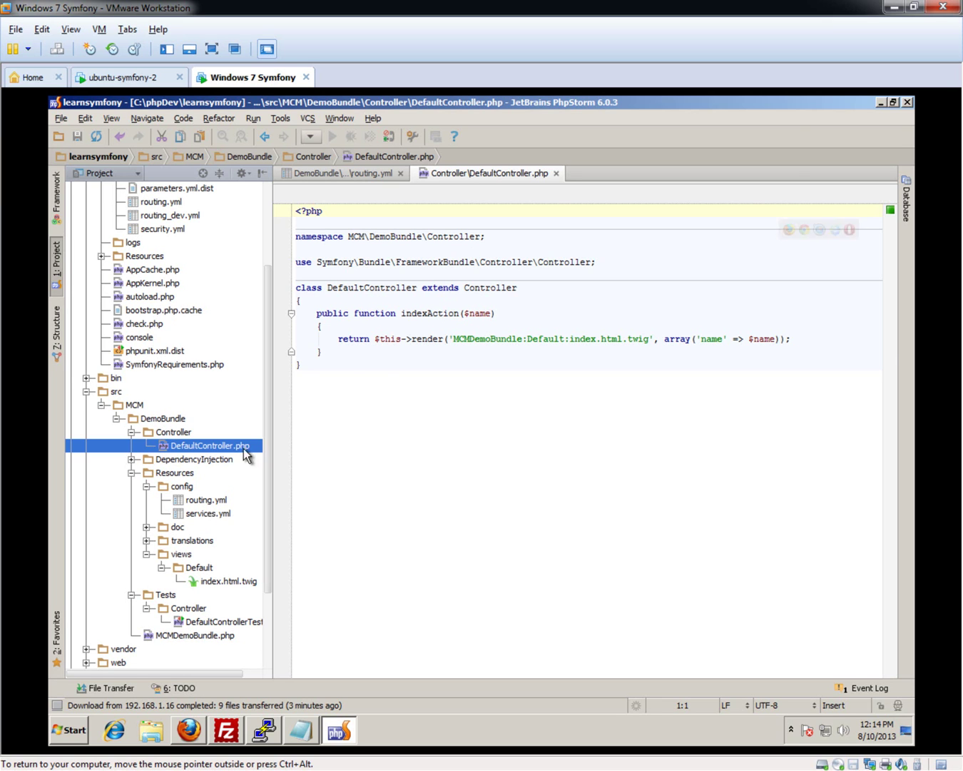
{"action": "double_click", "coordinate": [205, 500]}
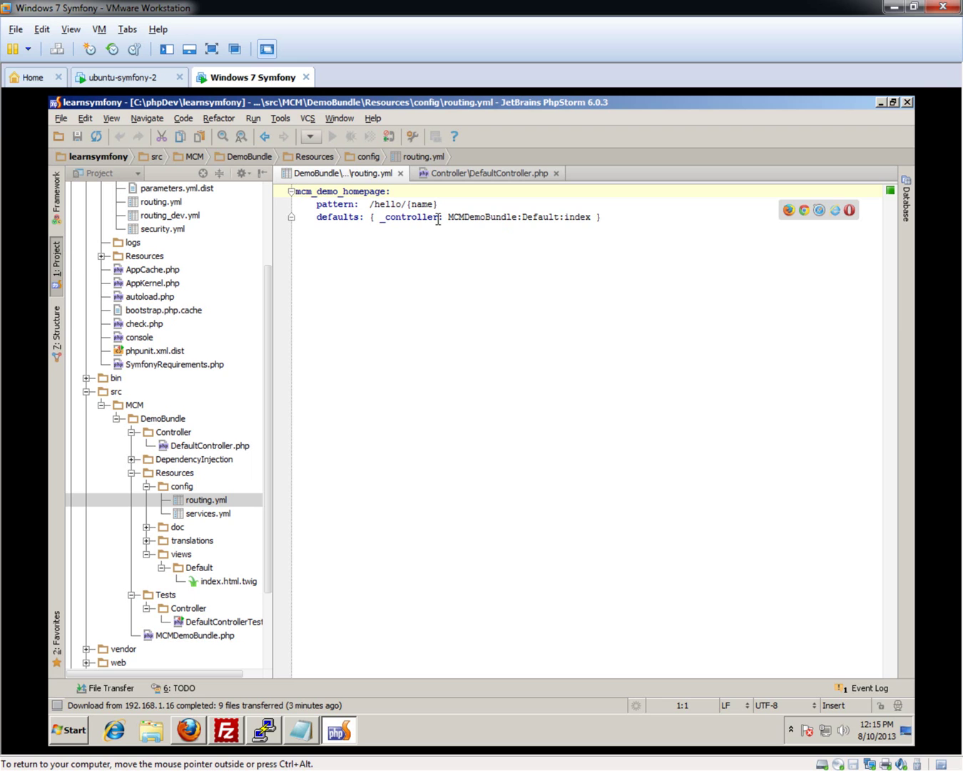
Try and revert edits to the MCMDemoBundle:Default:index controller line, then view DefaultController.php
{"action": "left_click", "coordinate": [534, 217]}
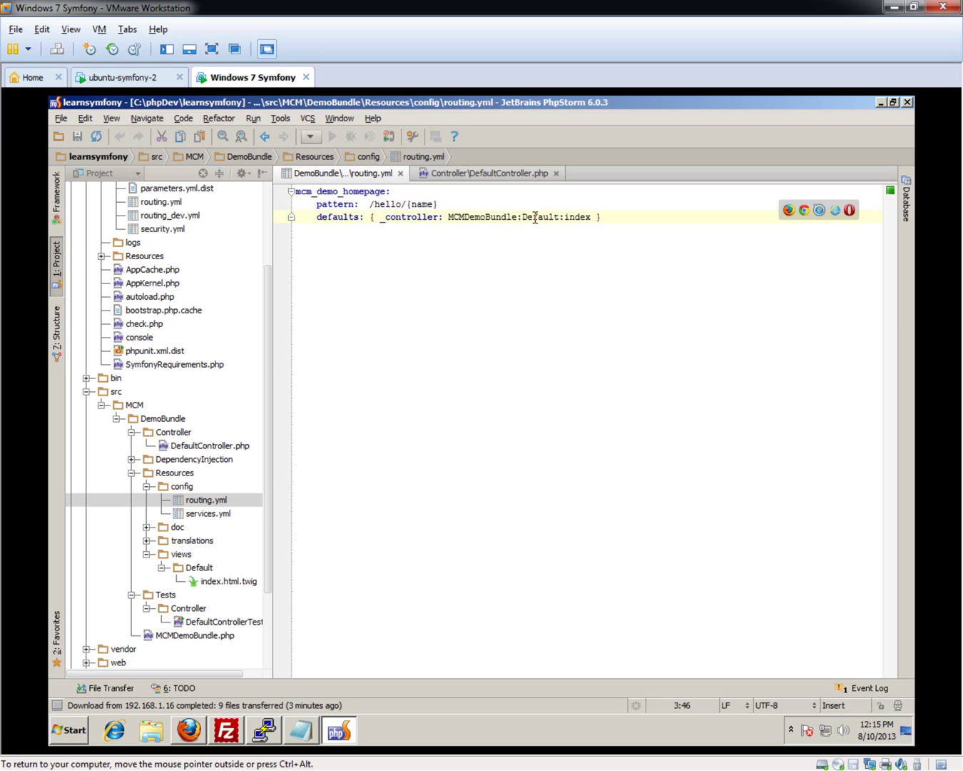
{"action": "left_click", "coordinate": [561, 217]}
{"action": "type", "text": "Cont"}
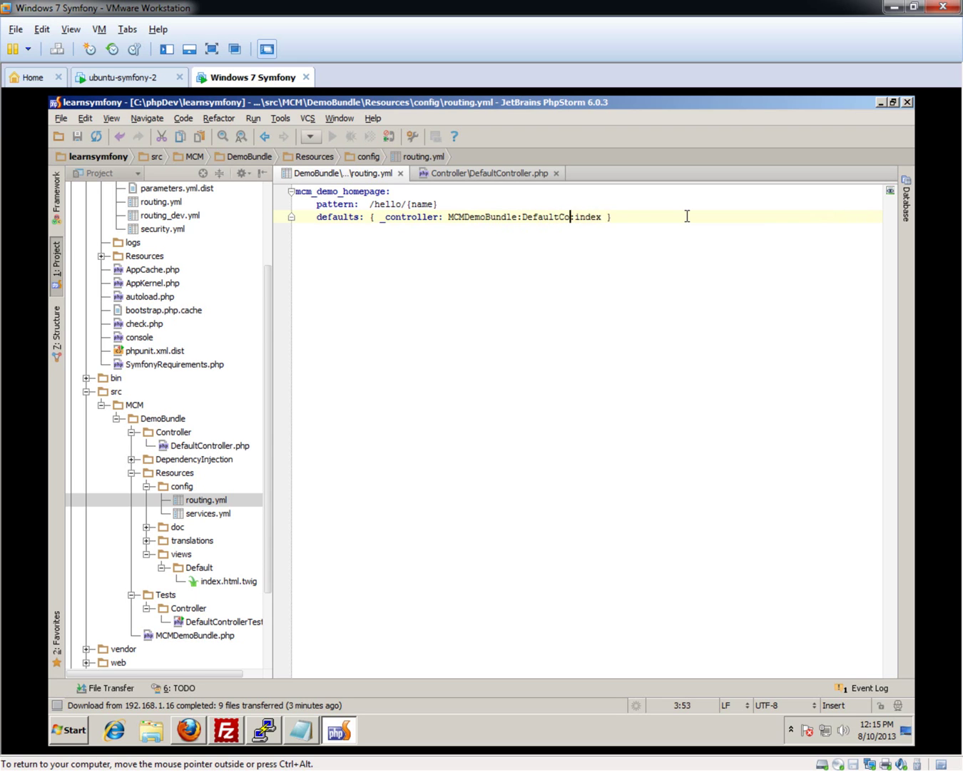
{"action": "type", "text": "roller"}
{"action": "key", "text": "BackSpace"}
{"action": "key", "text": "BackSpace"}
{"action": "key", "text": "BackSpace"}
{"action": "key", "text": "BackSpace"}
{"action": "key", "text": "BackSpace"}
{"action": "key", "text": "BackSpace"}
{"action": "key", "text": "BackSpace"}
{"action": "key", "text": "BackSpace"}
{"action": "key", "text": "BackSpace"}
{"action": "left_click", "coordinate": [593, 217]}
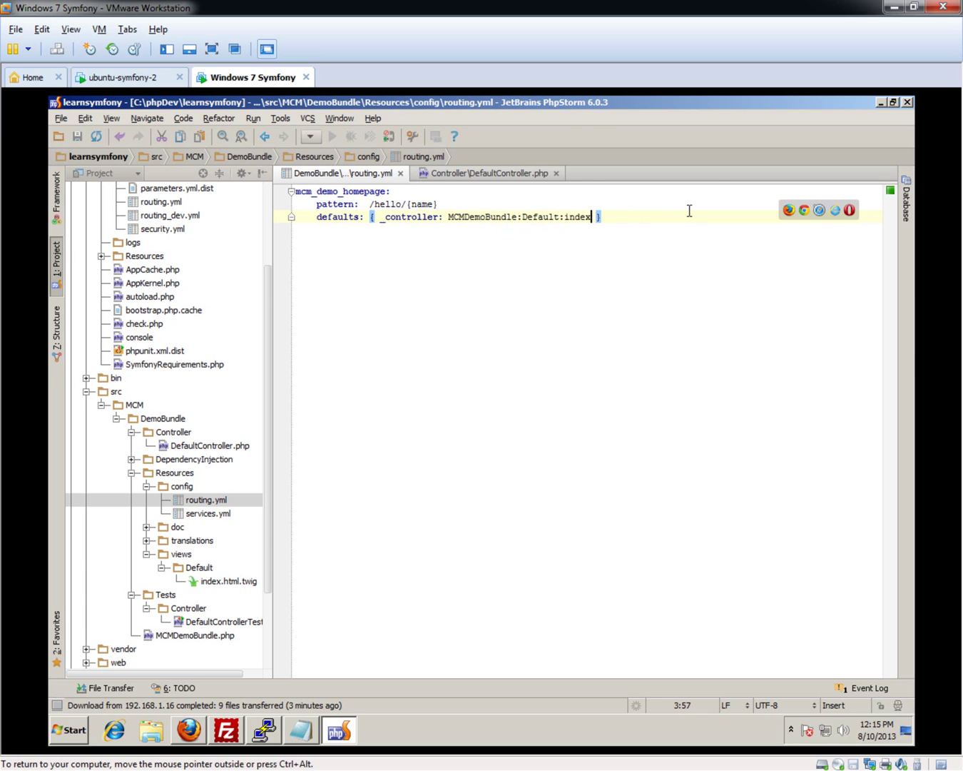
{"action": "type", "text": "Action"}
{"action": "key", "text": "BackSpace"}
{"action": "key", "text": "BackSpace"}
{"action": "key", "text": "BackSpace"}
{"action": "key", "text": "BackSpace"}
{"action": "key", "text": "BackSpace"}
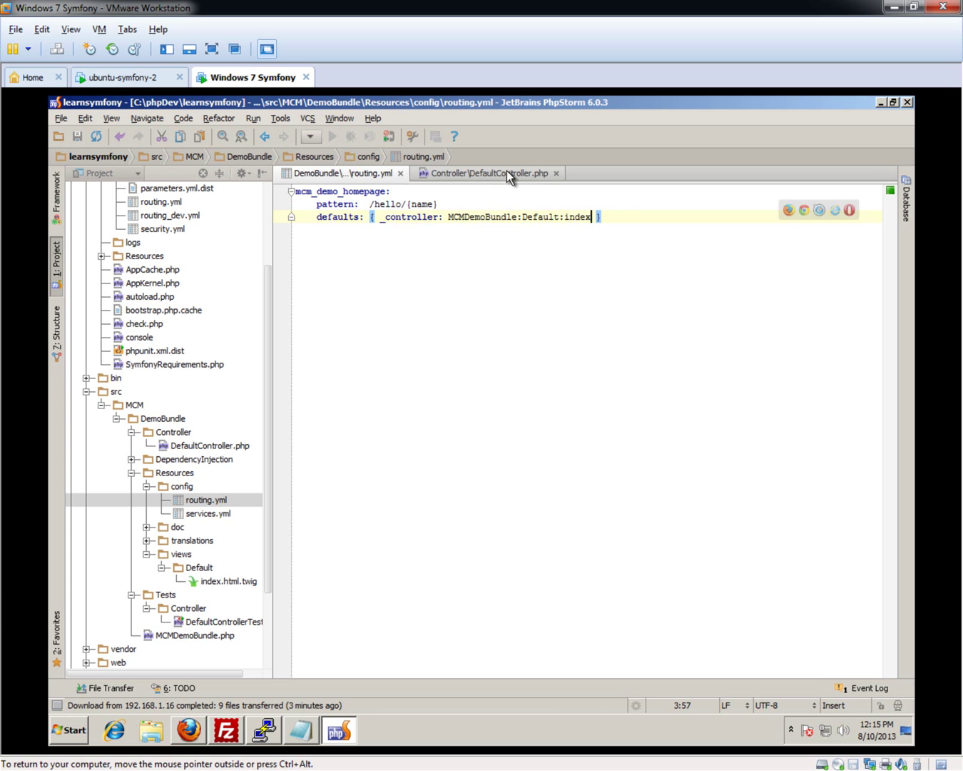
{"action": "left_click", "coordinate": [507, 173]}
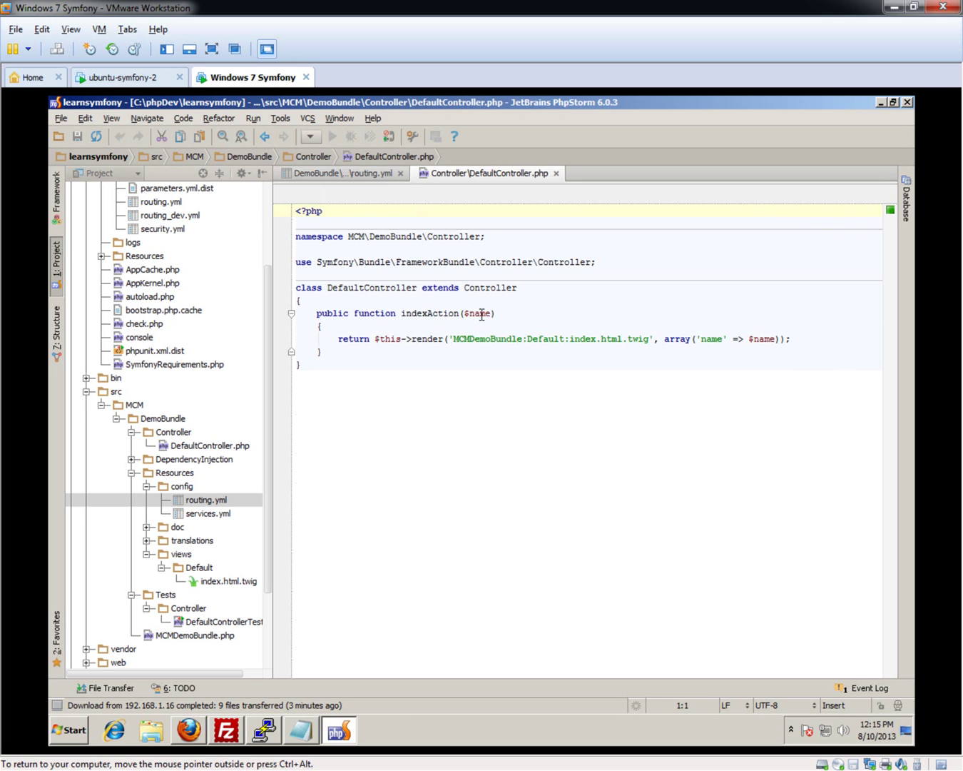
Compare the route's {name} placeholder with indexAction's $name parameter
{"action": "double_click", "coordinate": [479, 313]}
{"action": "left_click", "coordinate": [368, 172]}
{"action": "double_click", "coordinate": [420, 204]}
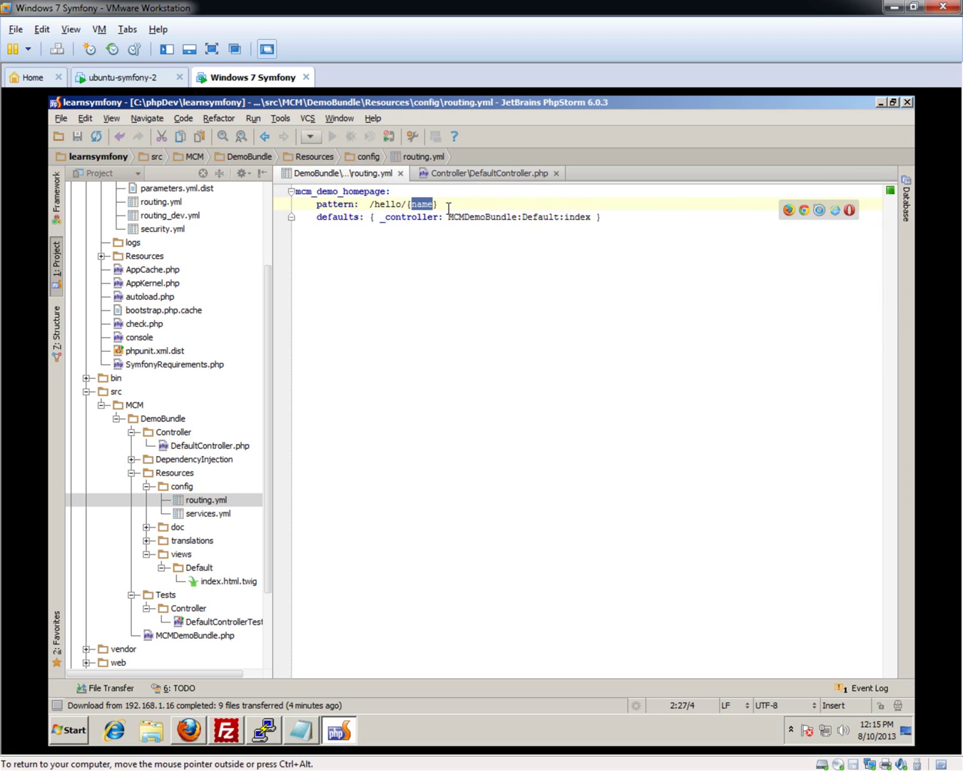
{"action": "left_click", "coordinate": [474, 172]}
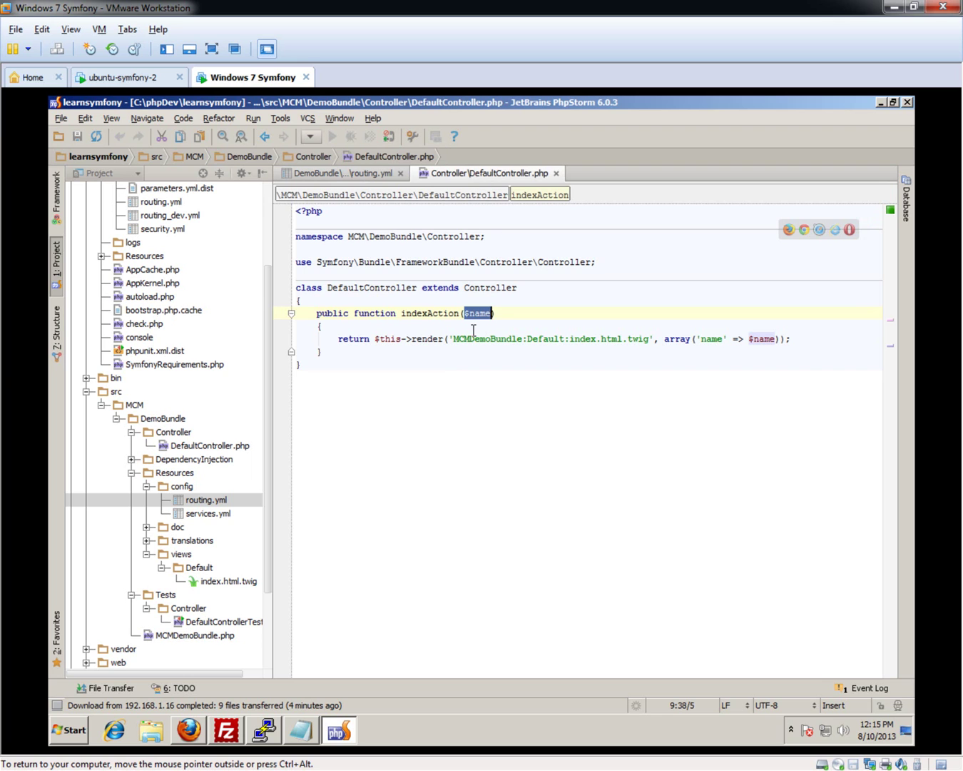
{"action": "left_click", "coordinate": [512, 377]}
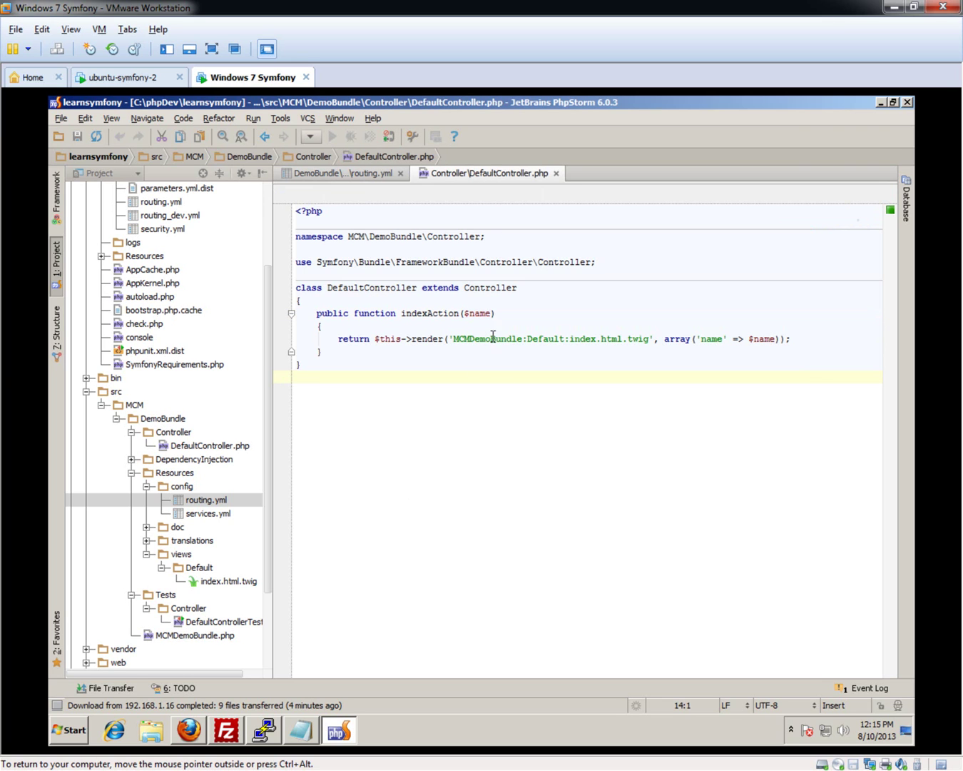
Trace the MCMDemoBundle:Default render path and open views/Default/index.html.twig
{"action": "double_click", "coordinate": [491, 339]}
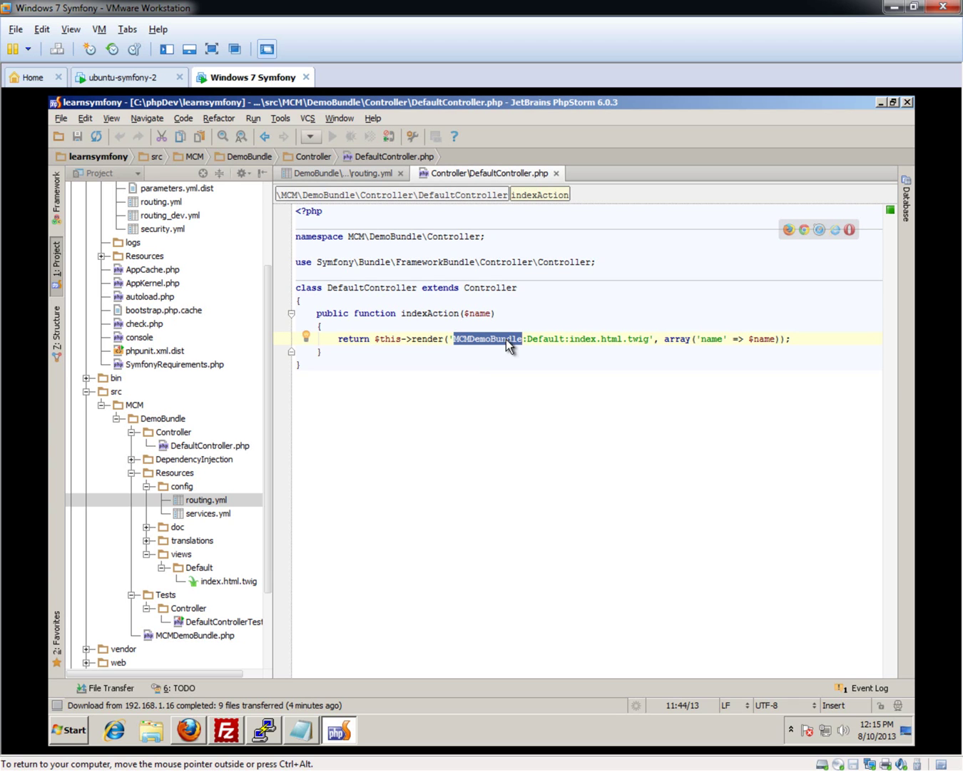
{"action": "left_click", "coordinate": [550, 339]}
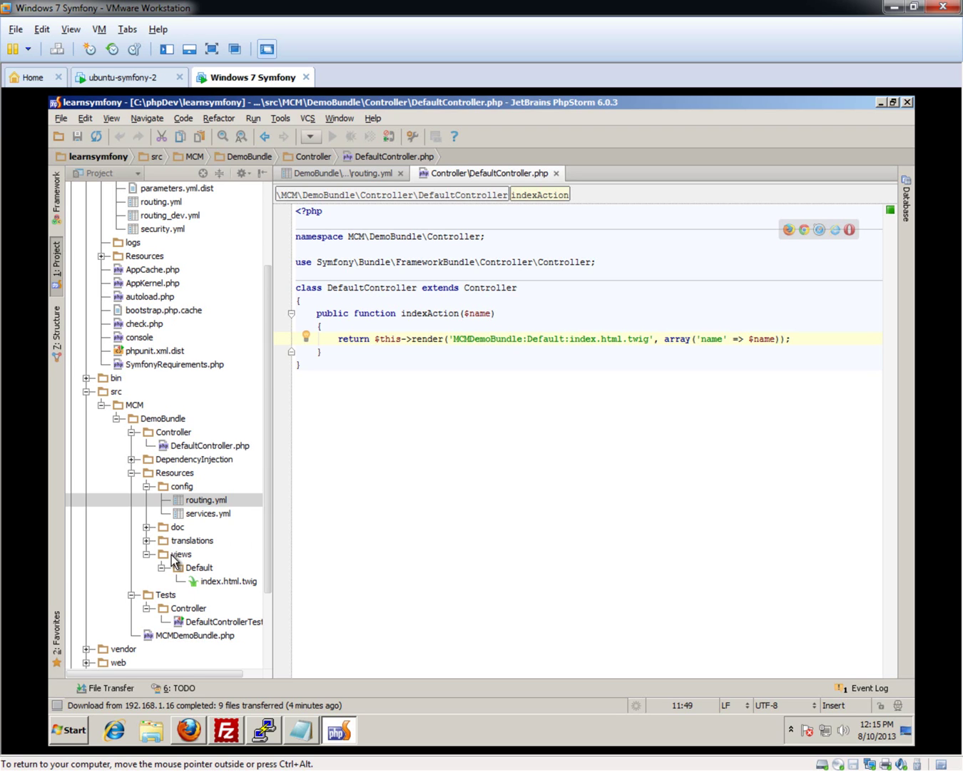
{"action": "left_click", "coordinate": [201, 568]}
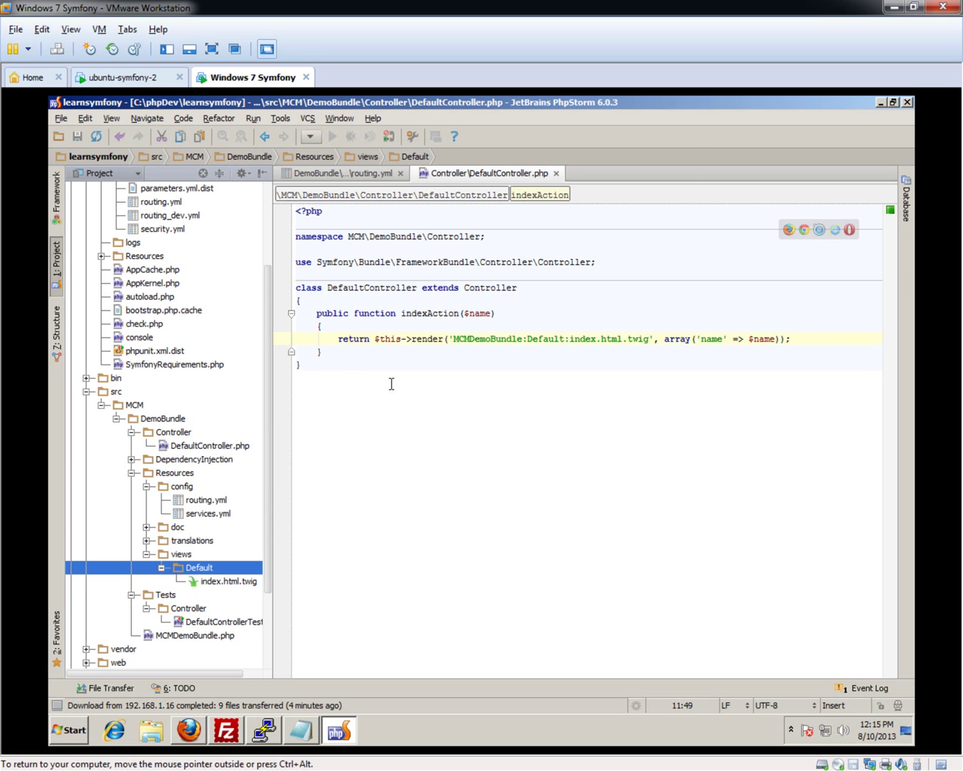
{"action": "double_click", "coordinate": [500, 338]}
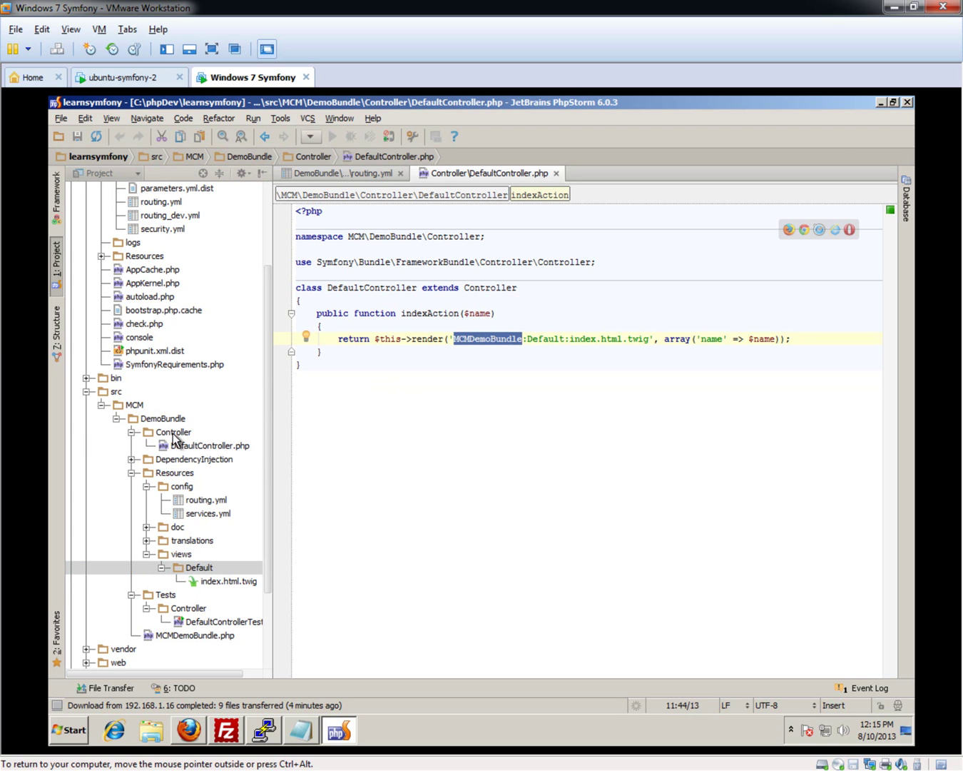
{"action": "left_click", "coordinate": [194, 568]}
{"action": "left_click", "coordinate": [227, 582]}
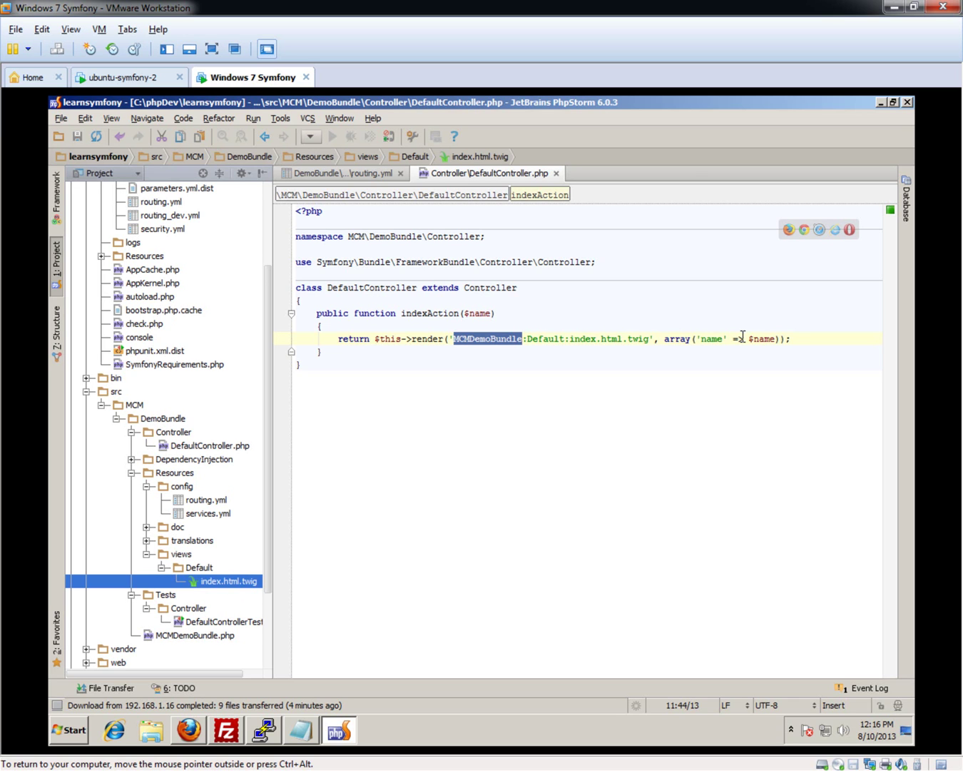
{"action": "double_click", "coordinate": [229, 581]}
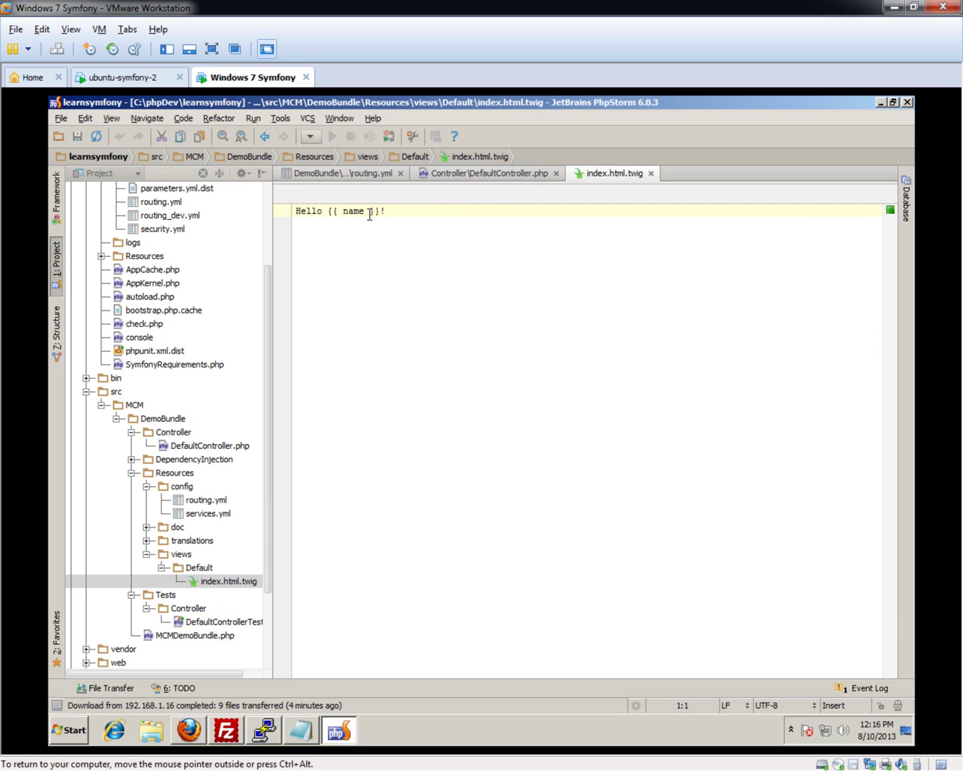
Return to the DefaultController.php tab showing indexAction's render call
{"action": "left_click", "coordinate": [503, 170]}
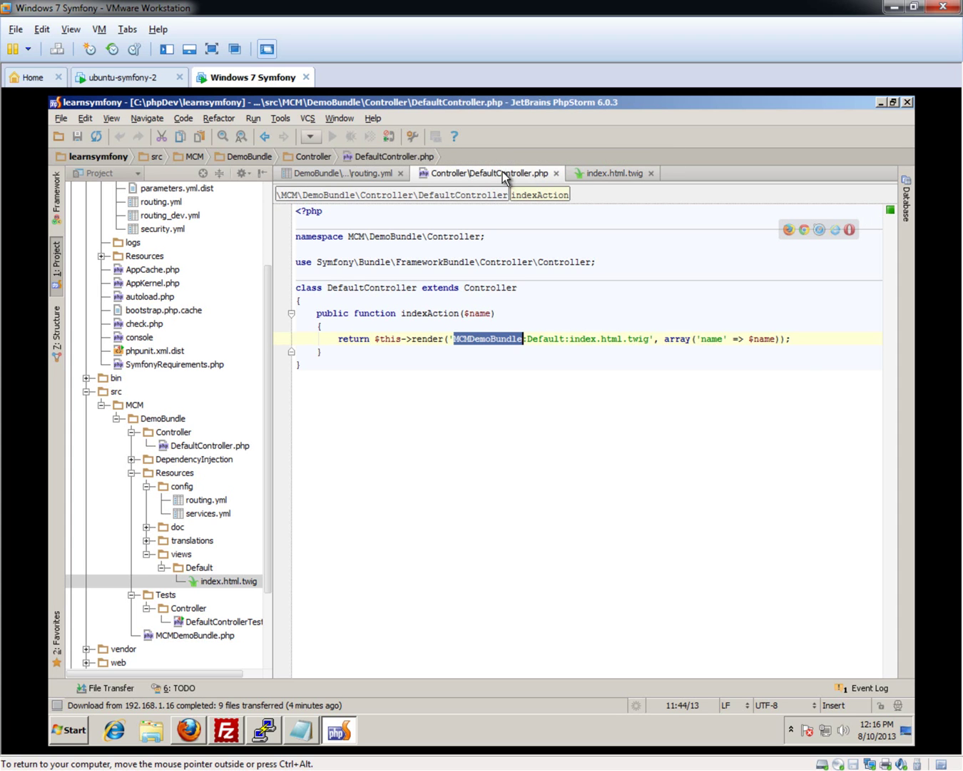
Split the render call's array(...) onto separate lines, then return to routing.yml
{"action": "left_click", "coordinate": [694, 339]}
{"action": "key", "text": "Return"}
{"action": "left_click", "coordinate": [439, 352]}
{"action": "key", "text": "Return"}
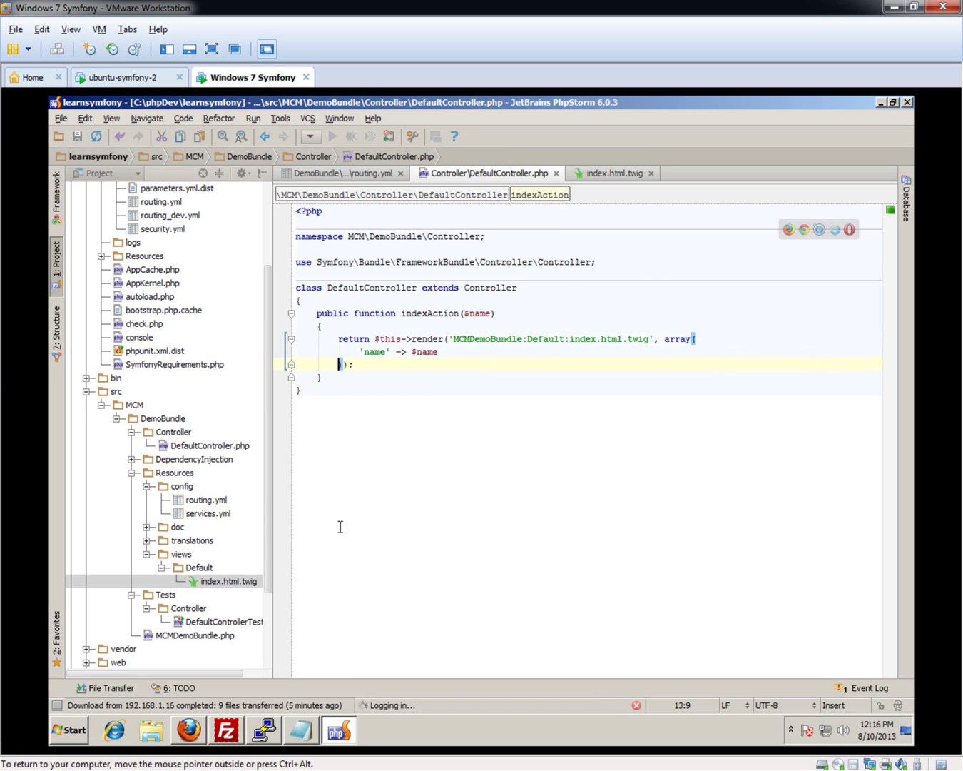
{"action": "left_click", "coordinate": [361, 173]}
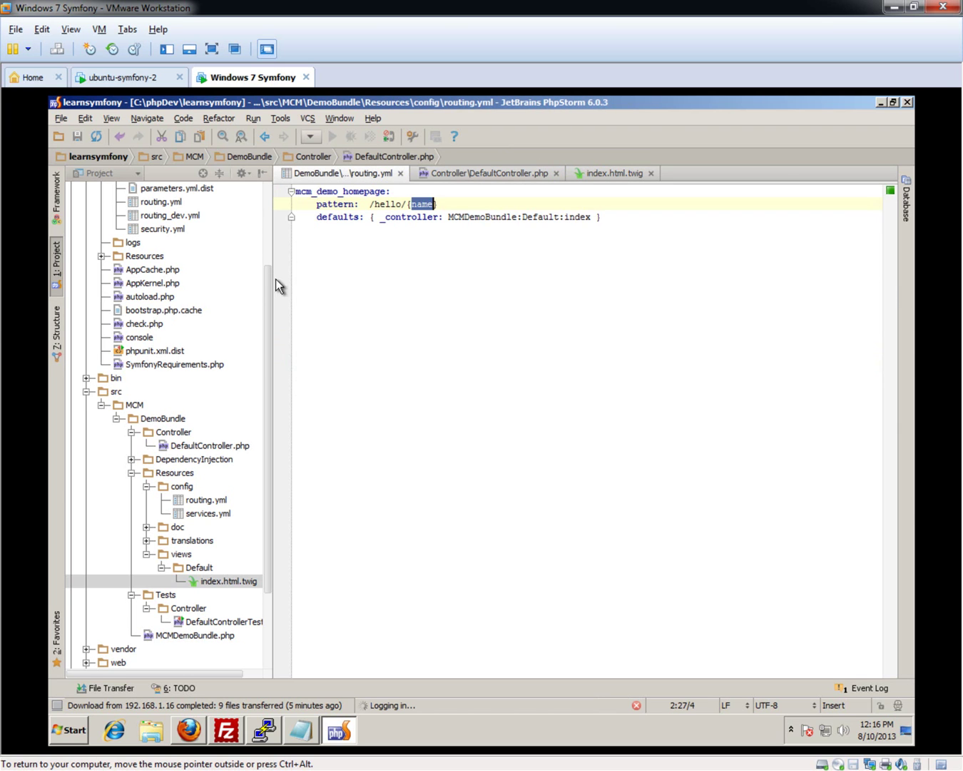
{"action": "left_click", "coordinate": [204, 500]}
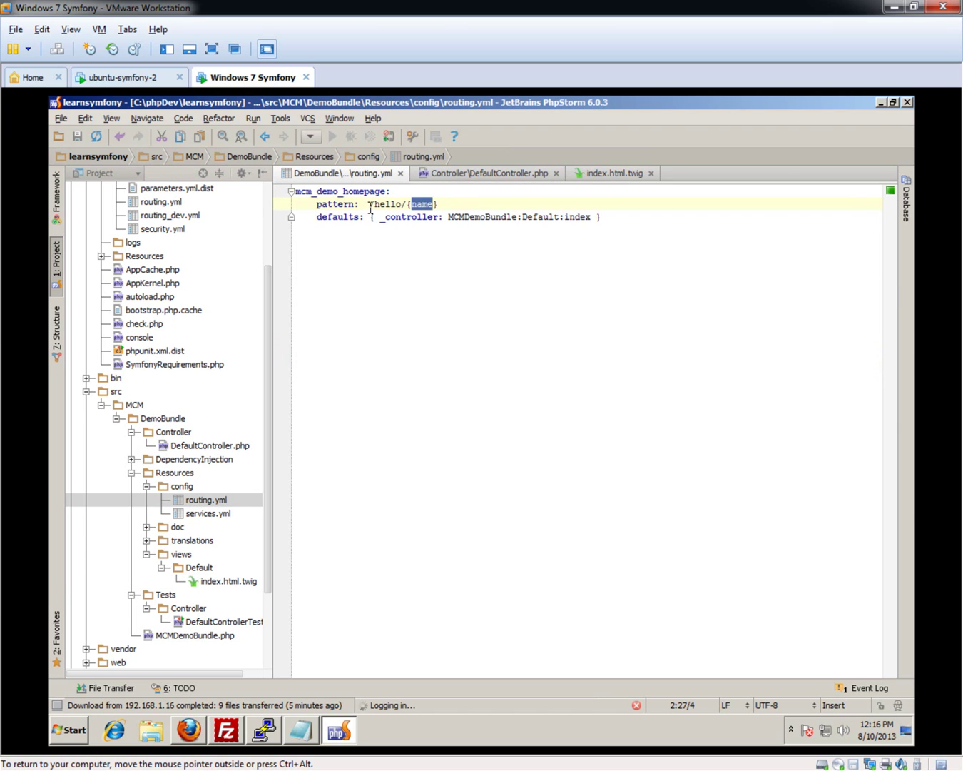
In Firefox's 404 tab, load app_dev.php/hello/peter
{"action": "left_click", "coordinate": [189, 731]}
{"action": "left_click", "coordinate": [391, 106]}
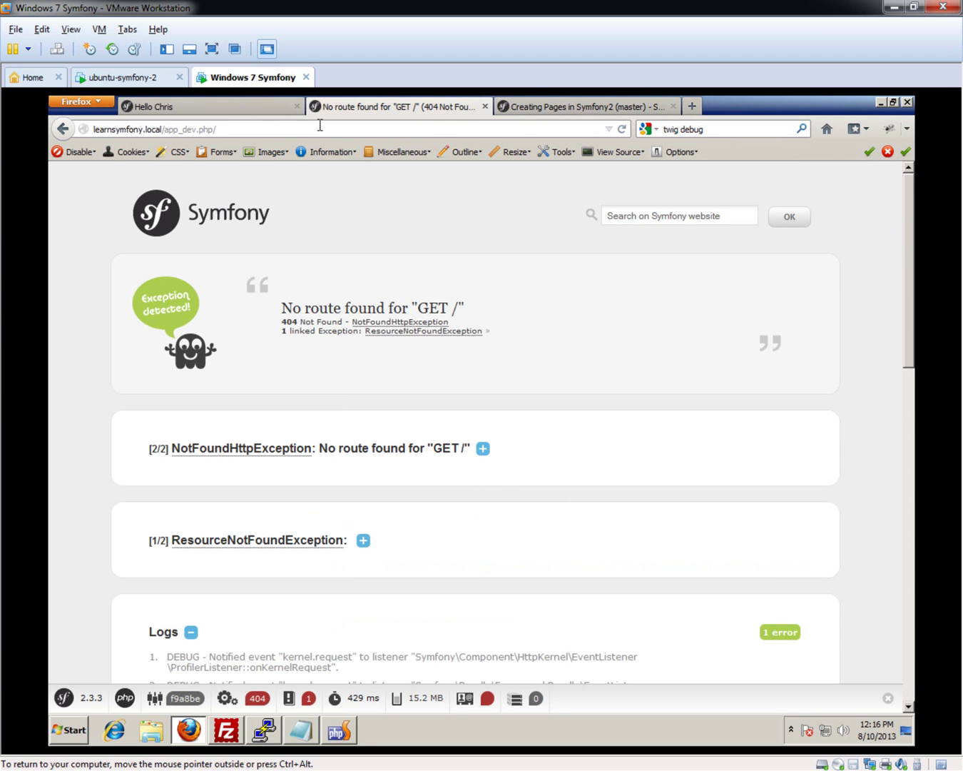
{"action": "left_click", "coordinate": [189, 129]}
{"action": "left_click", "coordinate": [251, 129]}
{"action": "type", "text": "peter"}
{"action": "key", "text": "Return"}
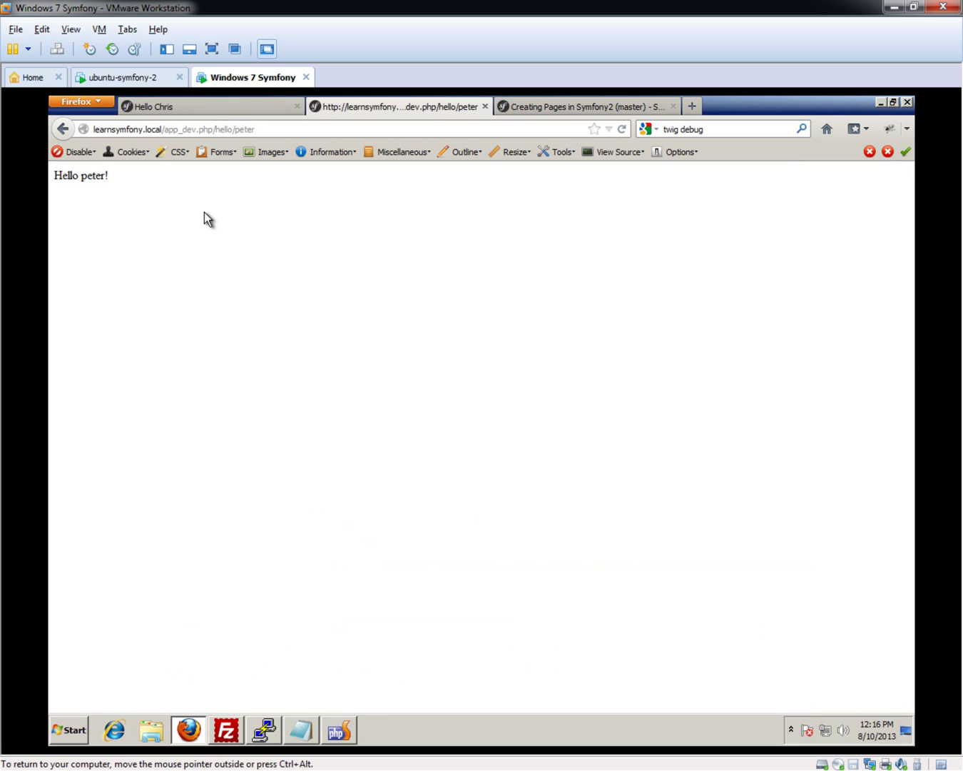
Capitalise the name to Peter and reload, showing 'Hello Peter!'
{"action": "left_click", "coordinate": [239, 129]}
{"action": "key", "text": "BackSpace"}
{"action": "type", "text": "P"}
{"action": "key", "text": "Return"}
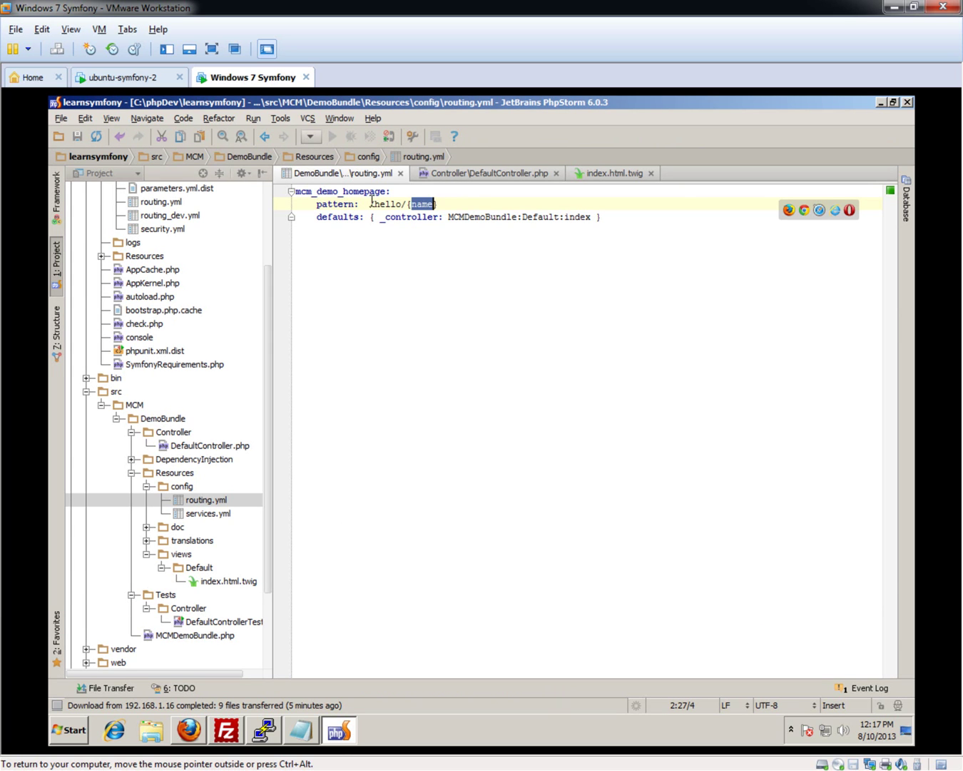
{"action": "left_click", "coordinate": [425, 204]}
{"action": "left_click", "coordinate": [188, 729]}
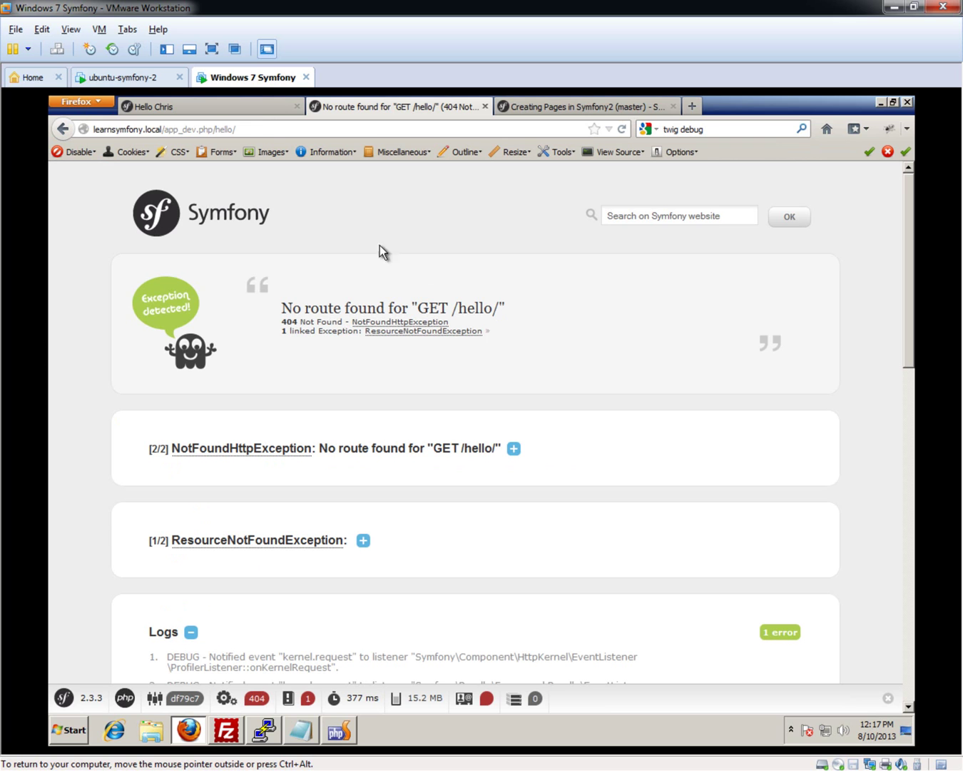
{"action": "left_click", "coordinate": [373, 130]}
{"action": "key", "text": "BackSpace"}
{"action": "key", "text": "Return"}
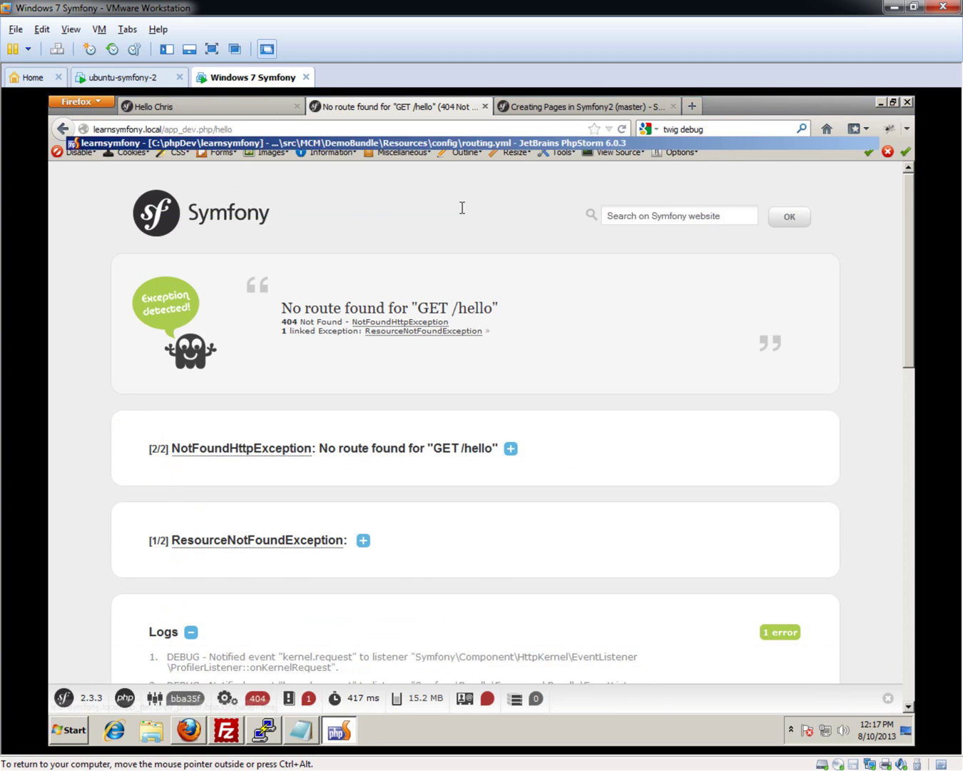
{"action": "left_click", "coordinate": [338, 730]}
{"action": "mouse_move", "coordinate": [423, 203]}
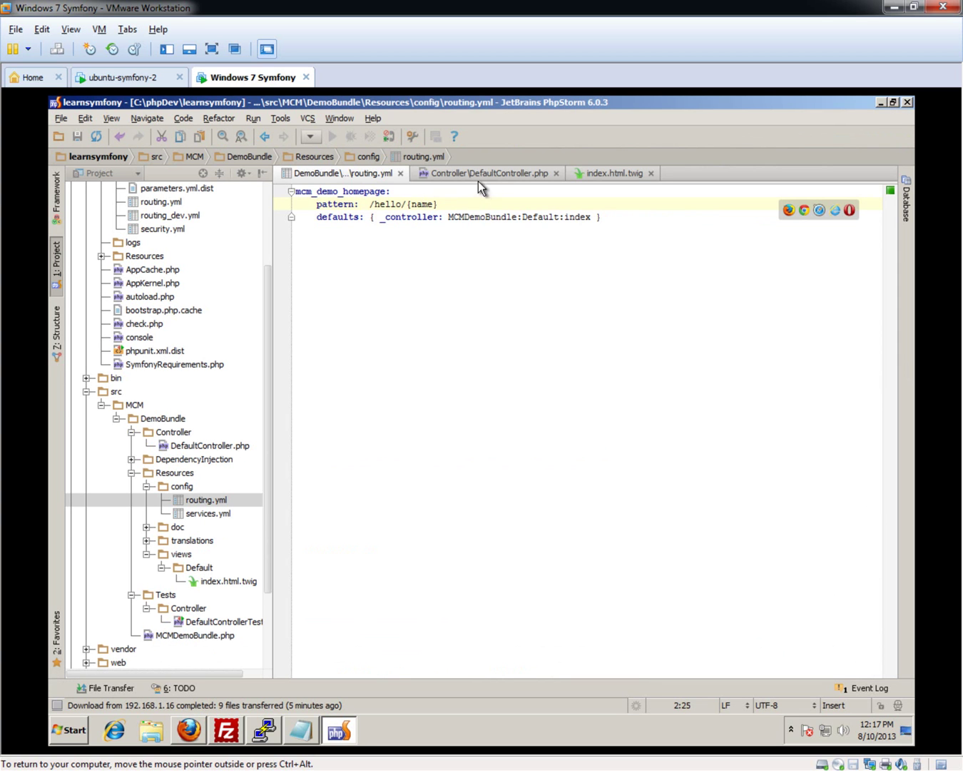
{"action": "left_click", "coordinate": [480, 174]}
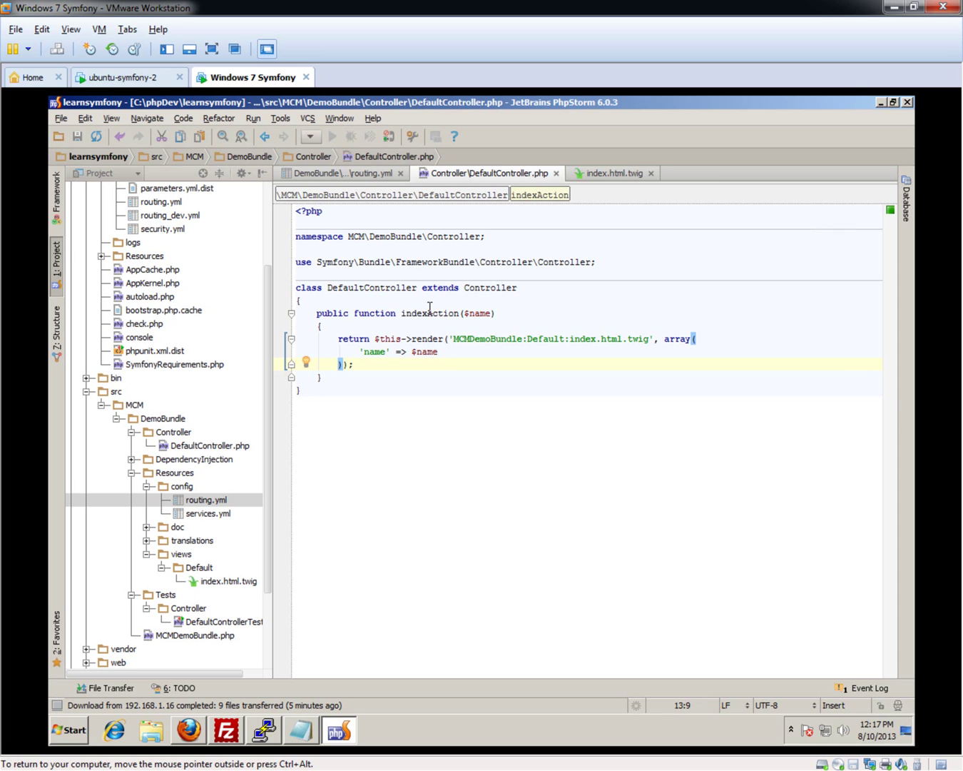
Duplicate the hello route block below itself in routing.yml
{"action": "left_click", "coordinate": [347, 173]}
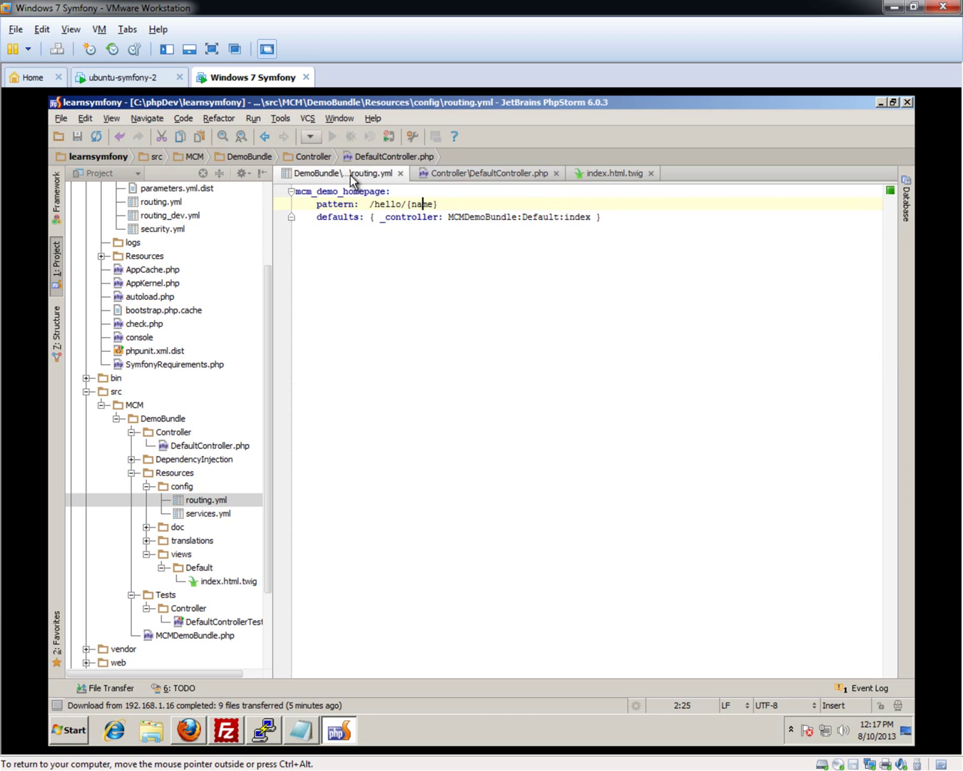
{"action": "left_click_drag", "start_coordinate": [617, 217], "coordinate": [59, 190]}
{"action": "key", "text": "ctrl+c"}
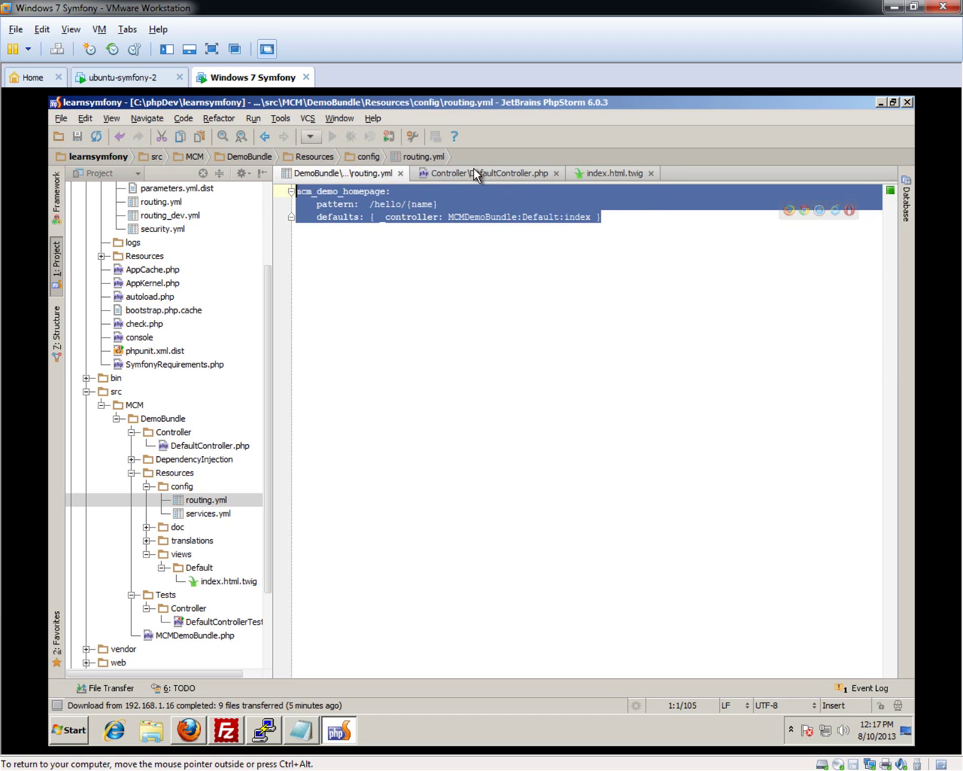
{"action": "left_click", "coordinate": [635, 216]}
{"action": "key", "text": "Return"}
{"action": "key", "text": "Return"}
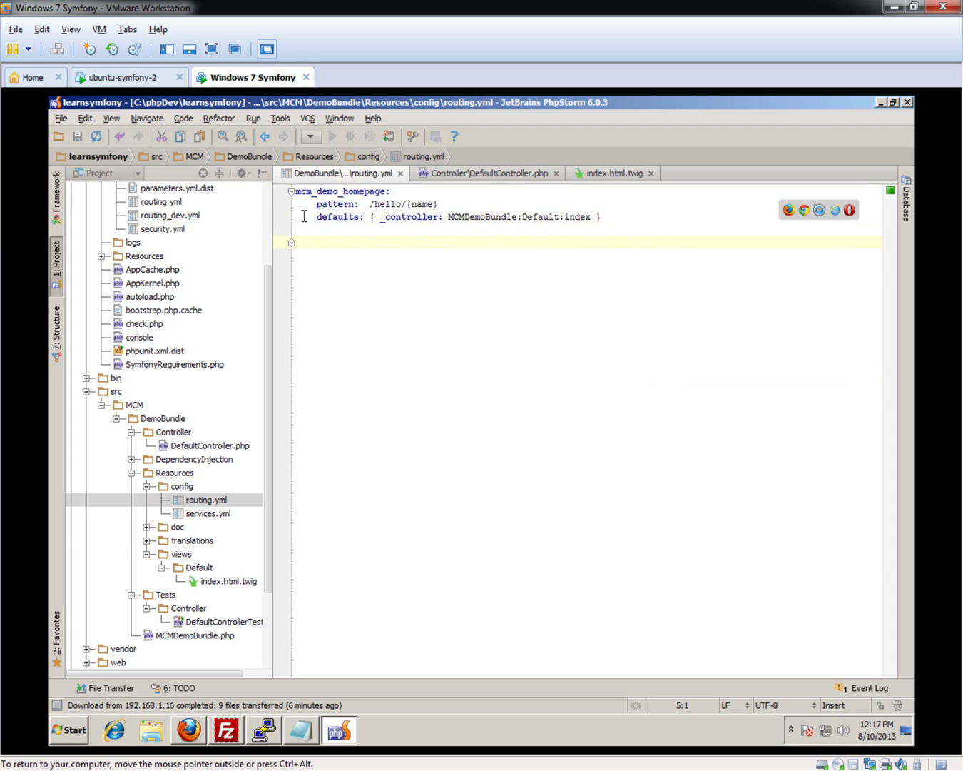
{"action": "key", "text": "ctrl+v"}
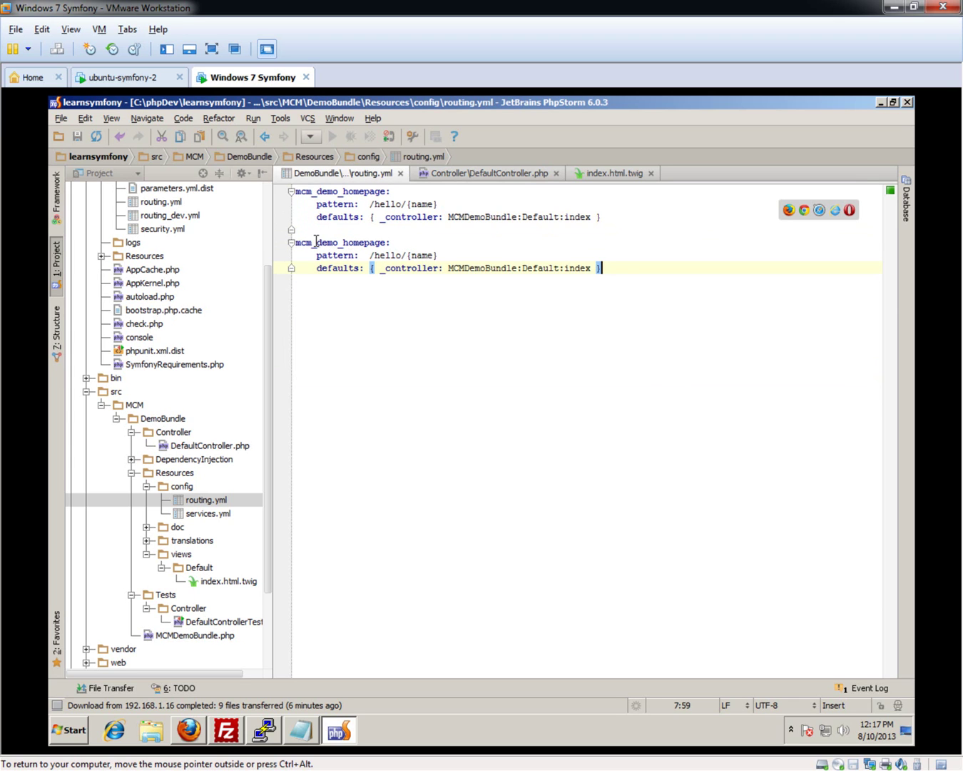
Make the copy mcm_demo_newpage at /tutorial/{myVariable} using MCMDemoBundle:Chris:rupert
{"action": "double_click", "coordinate": [345, 240]}
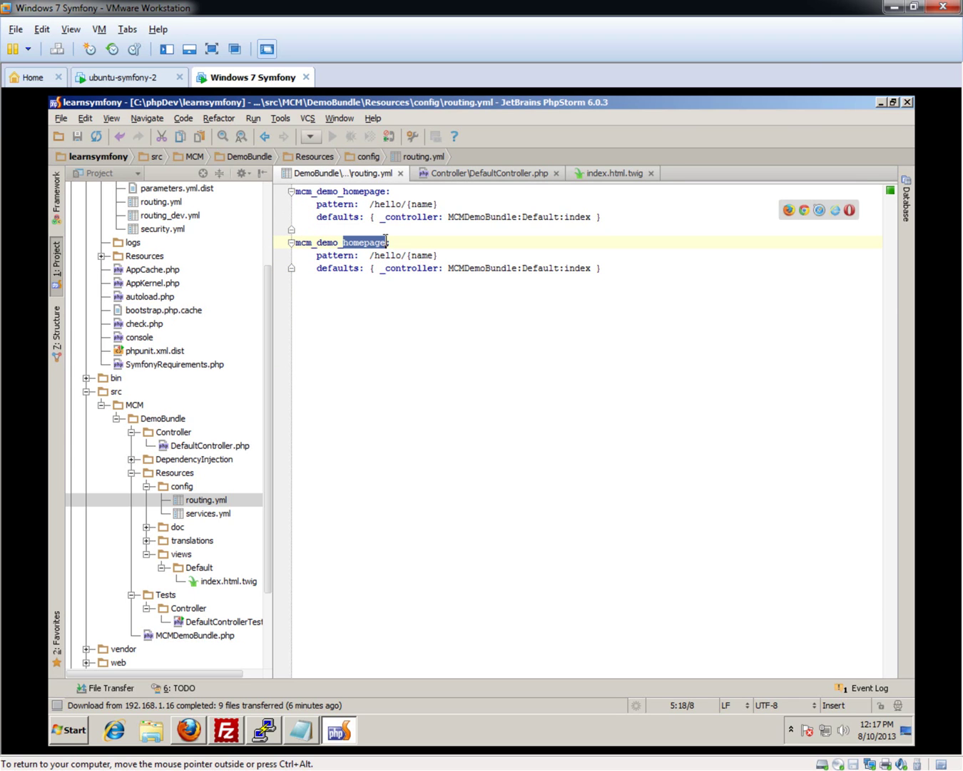
{"action": "type", "text": "new"}
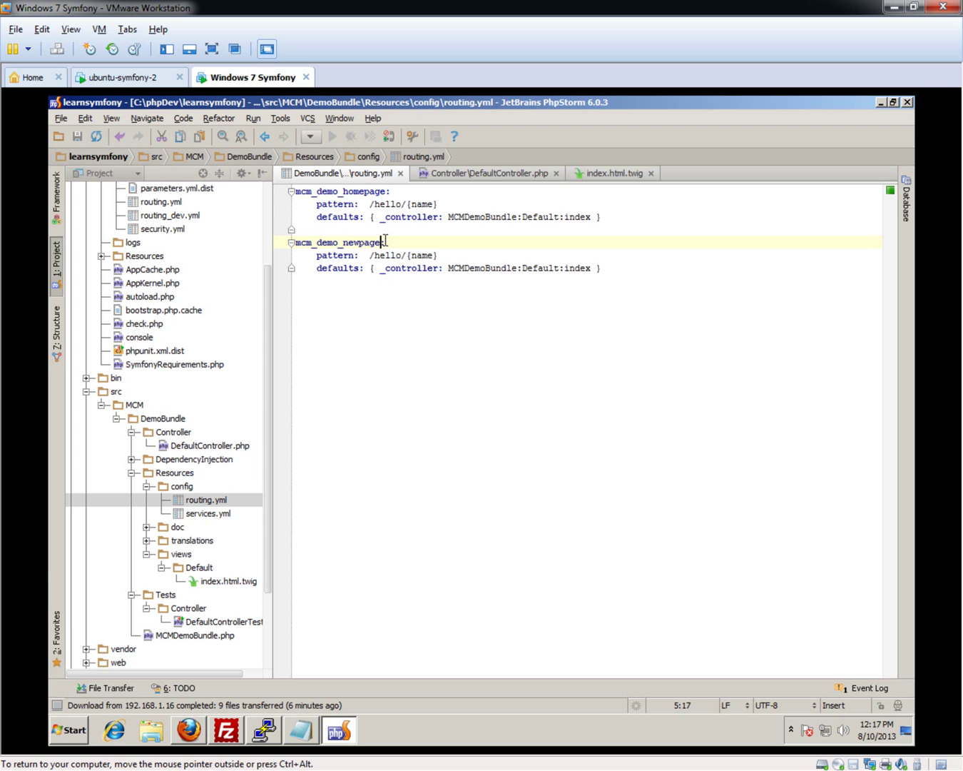
{"action": "double_click", "coordinate": [391, 256]}
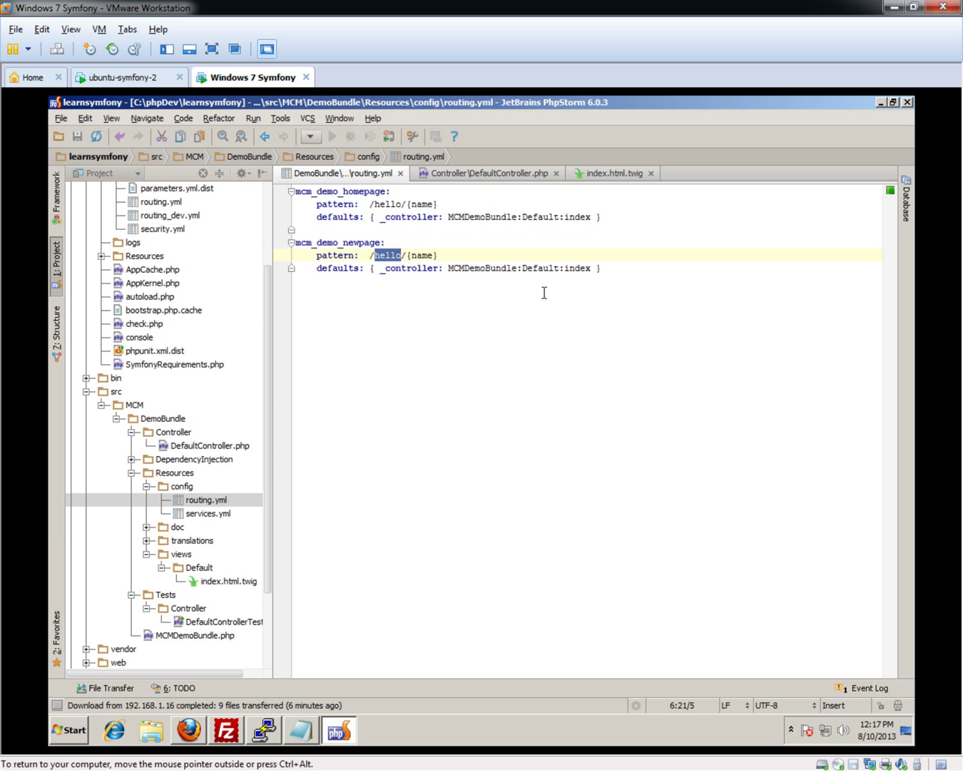
{"action": "type", "text": "tutorial"}
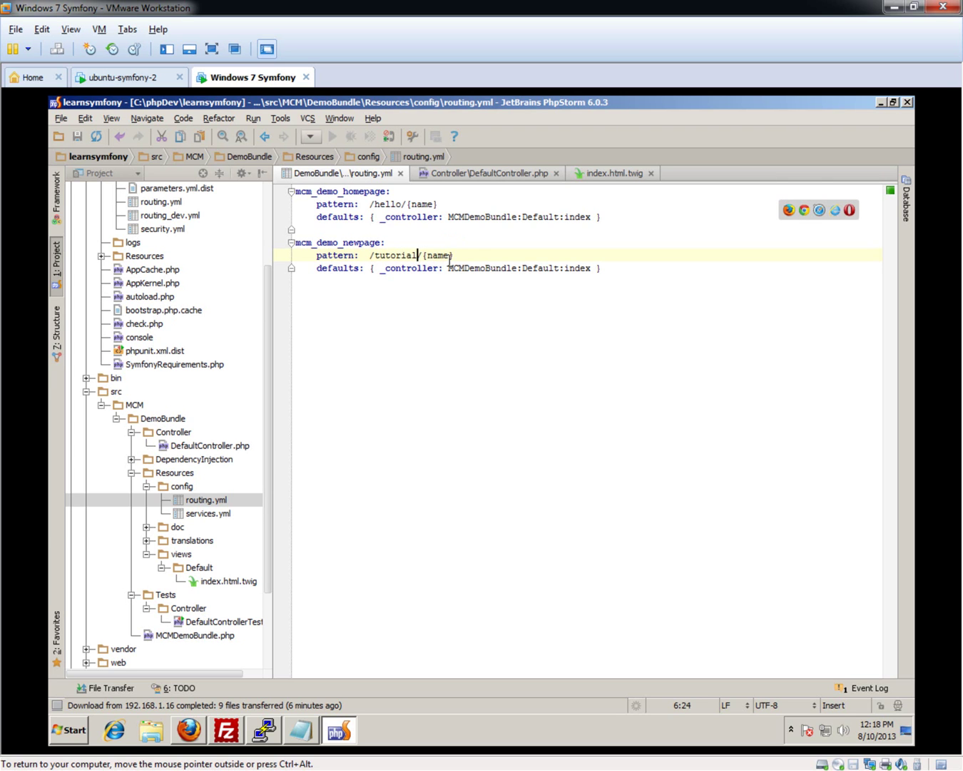
{"action": "left_click_drag", "start_coordinate": [427, 256], "coordinate": [449, 256]}
{"action": "key", "text": "BackSpace"}
{"action": "type", "text": "myu"}
{"action": "type", "text": "Vari"}
{"action": "type", "text": "able"}
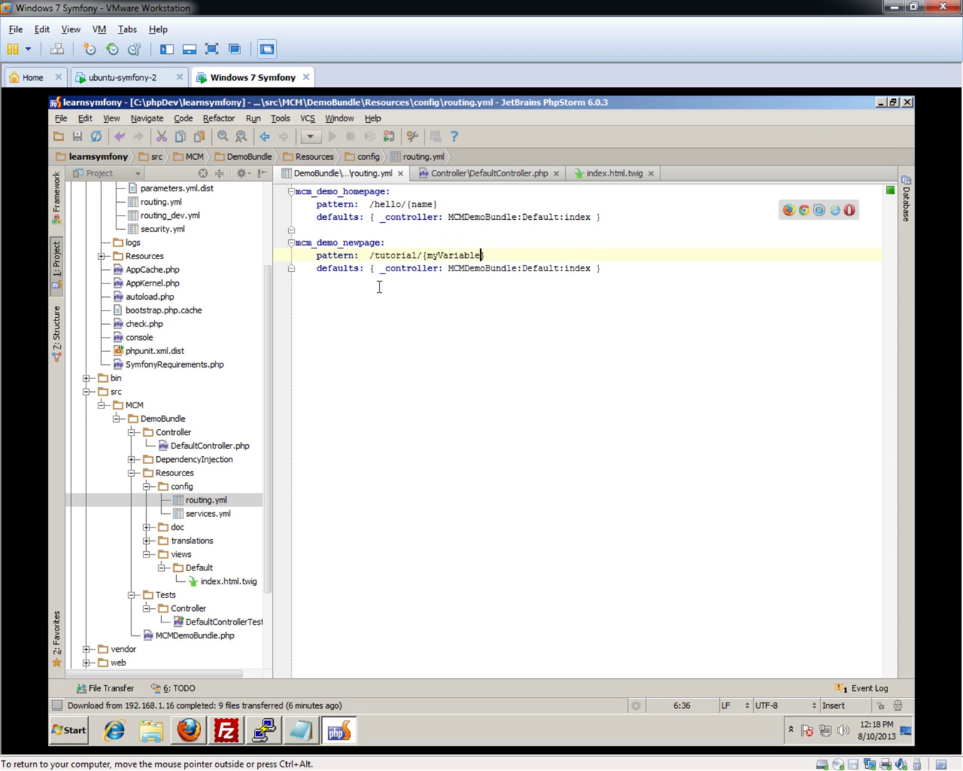
{"action": "double_click", "coordinate": [540, 271]}
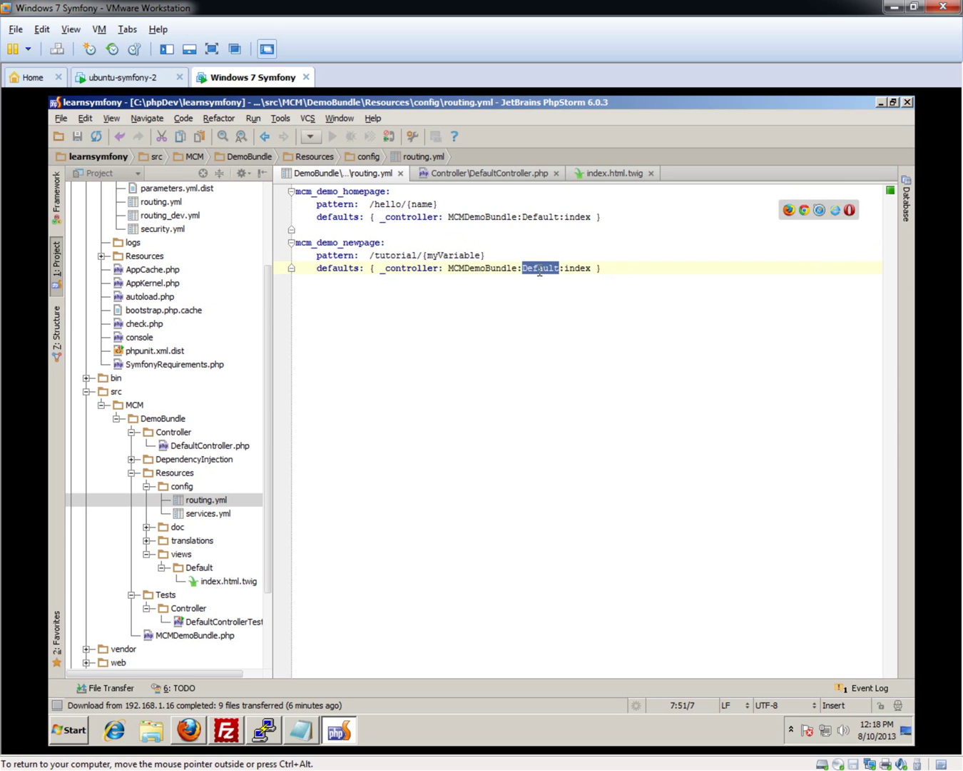
{"action": "type", "text": "Chris"}
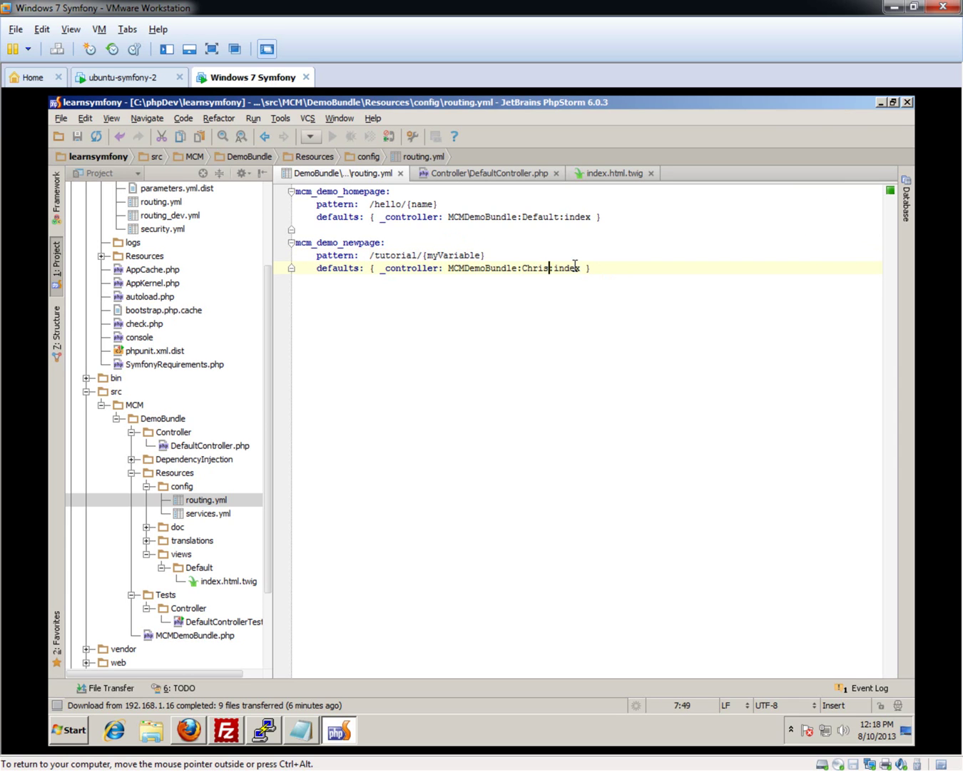
{"action": "double_click", "coordinate": [573, 267]}
{"action": "type", "text": "rupert"}
Copy DefaultController.php in the Controller folder as ChrisController.php
{"action": "left_click", "coordinate": [173, 432]}
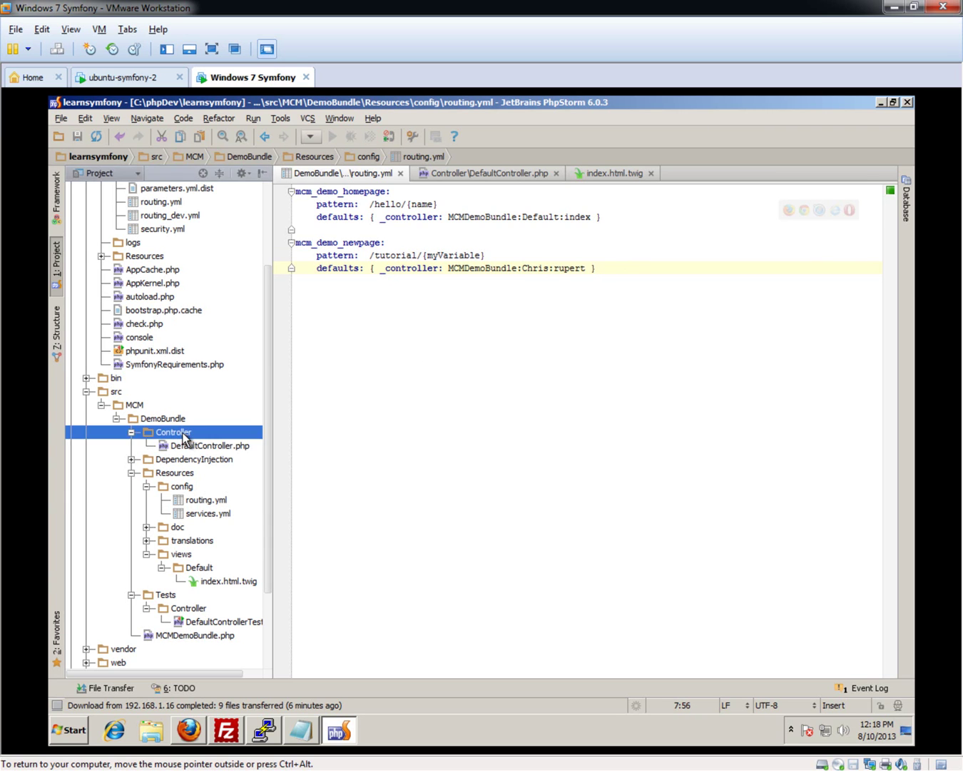
{"action": "right_click", "coordinate": [169, 433]}
{"action": "left_click", "coordinate": [162, 446]}
{"action": "right_click", "coordinate": [195, 447]}
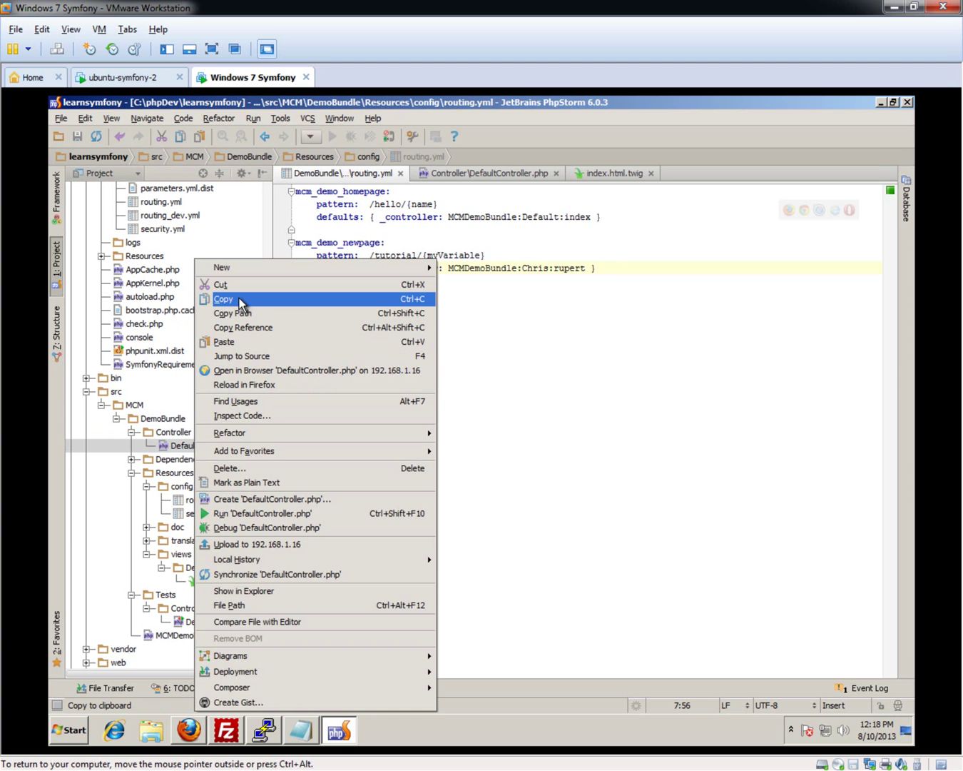
{"action": "left_click", "coordinate": [239, 297]}
{"action": "right_click", "coordinate": [203, 433]}
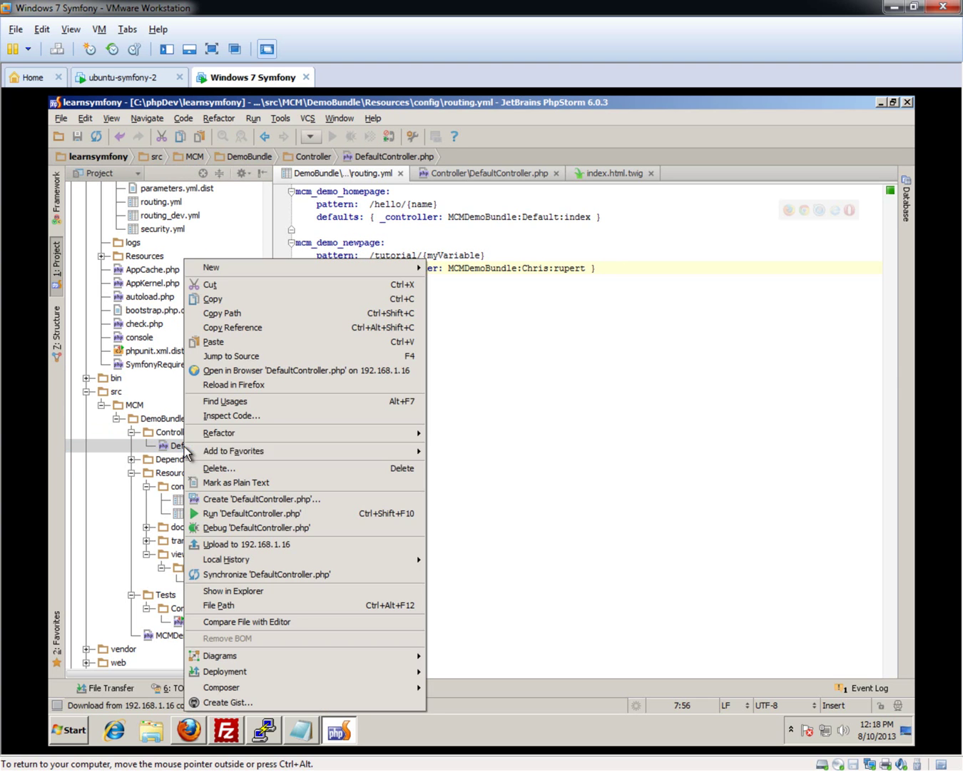
{"action": "left_click", "coordinate": [226, 347]}
{"action": "left_click", "coordinate": [470, 391]}
{"action": "left_click_drag", "start_coordinate": [371, 391], "coordinate": [292, 385]}
{"action": "type", "text": "CController.php"}
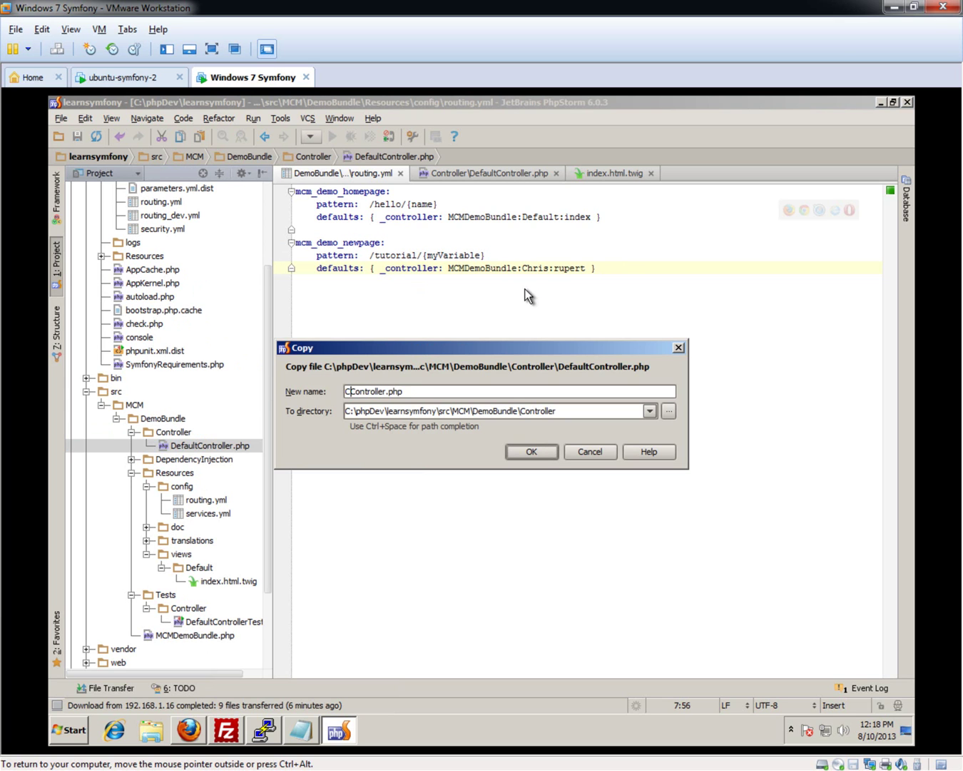
{"action": "type", "text": "Chris"}
{"action": "left_click", "coordinate": [531, 452]}
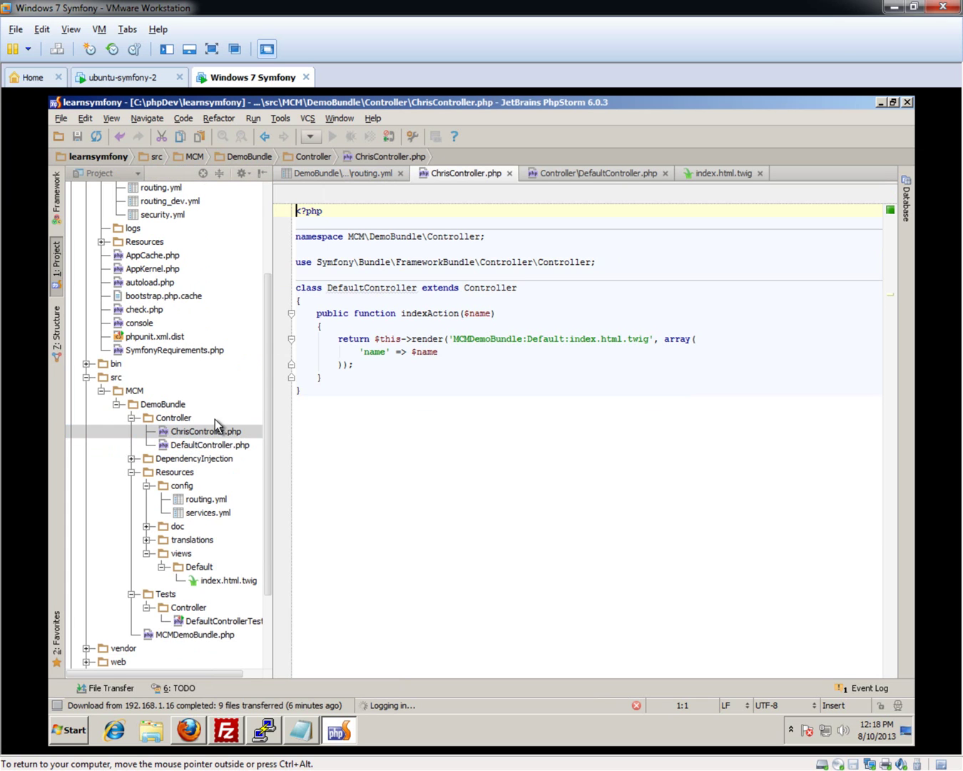
Rename the class to ChrisController and indexAction to rupertAction, checking against routing.yml
{"action": "double_click", "coordinate": [364, 290]}
{"action": "type", "text": "Chris"}
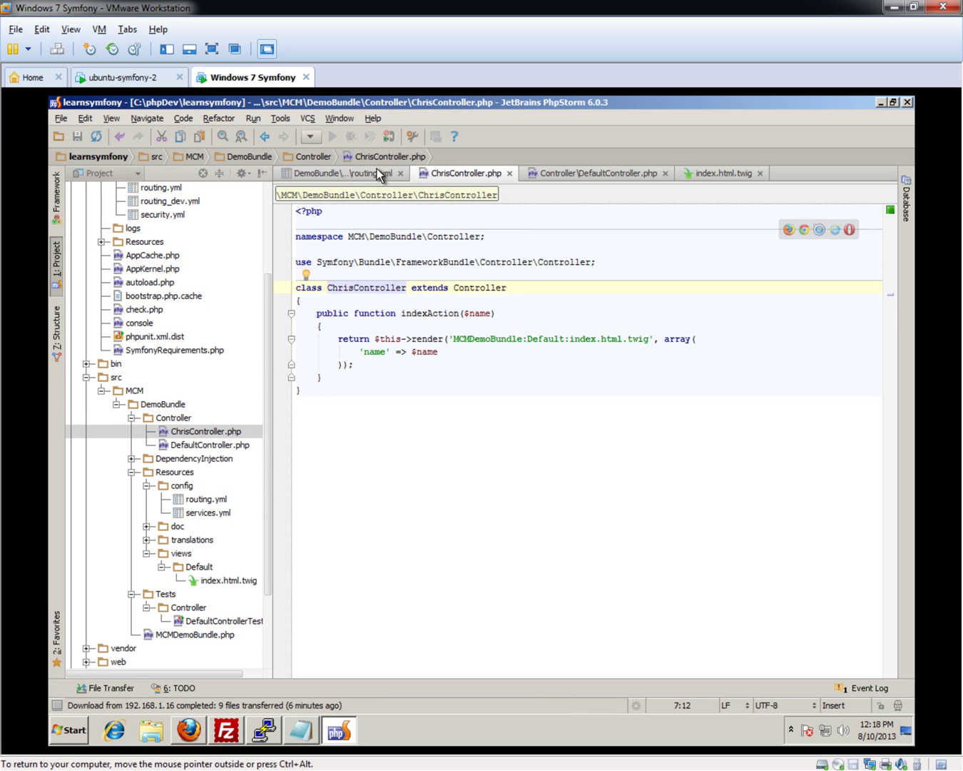
{"action": "left_click", "coordinate": [368, 178]}
{"action": "left_click", "coordinate": [467, 173]}
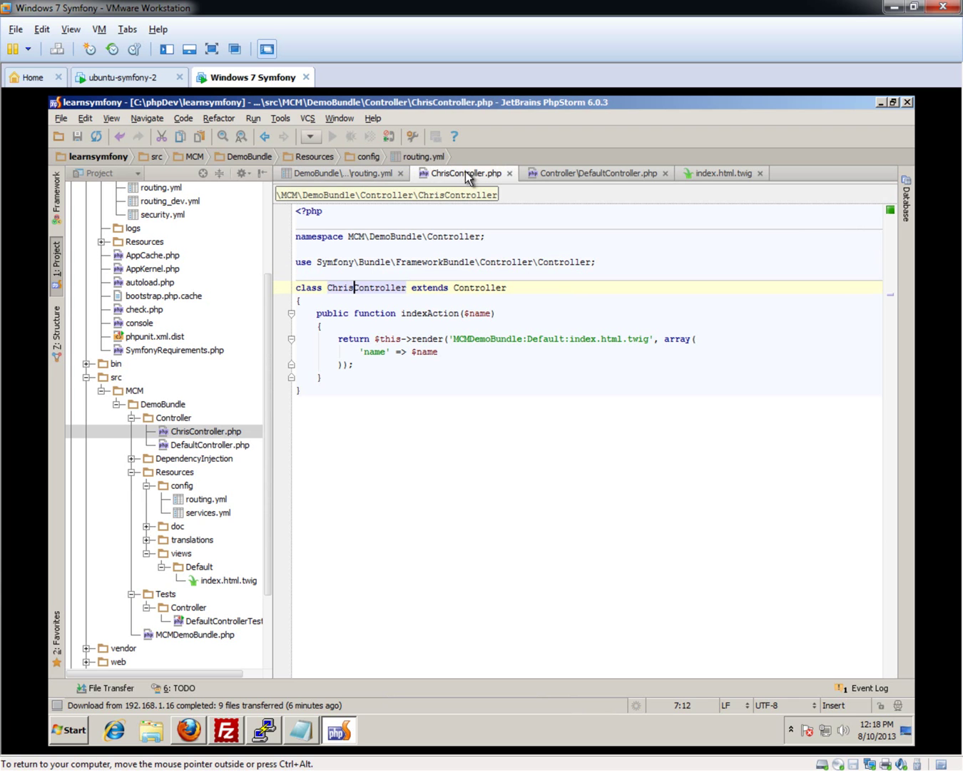
{"action": "left_click_drag", "start_coordinate": [401, 313], "coordinate": [429, 313]}
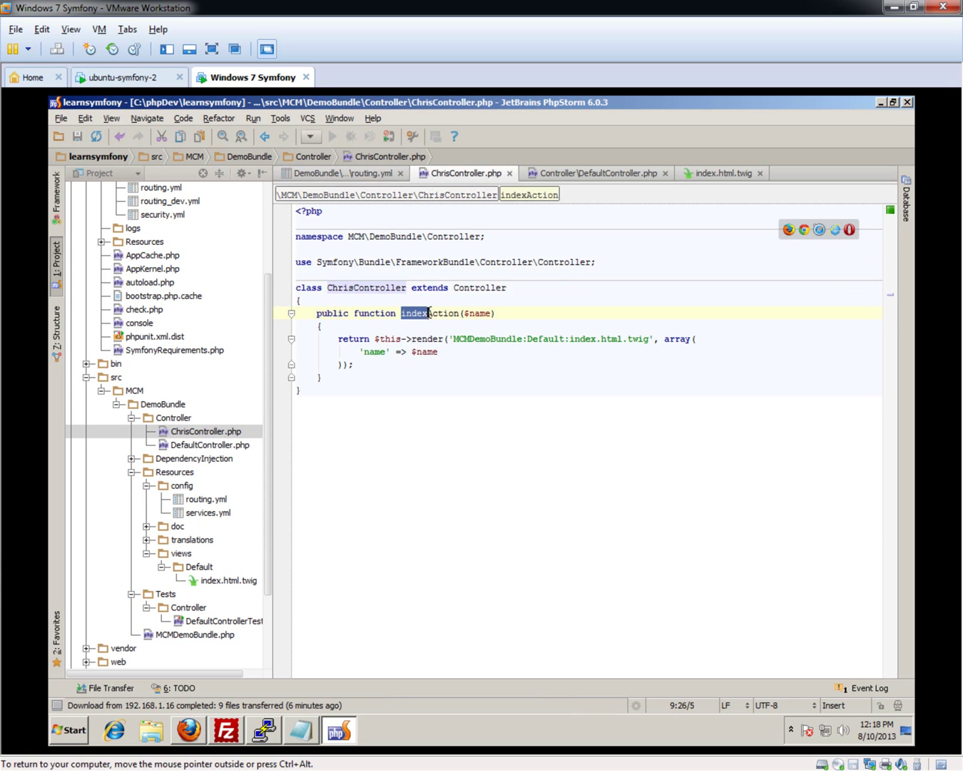
{"action": "type", "text": "rupert"}
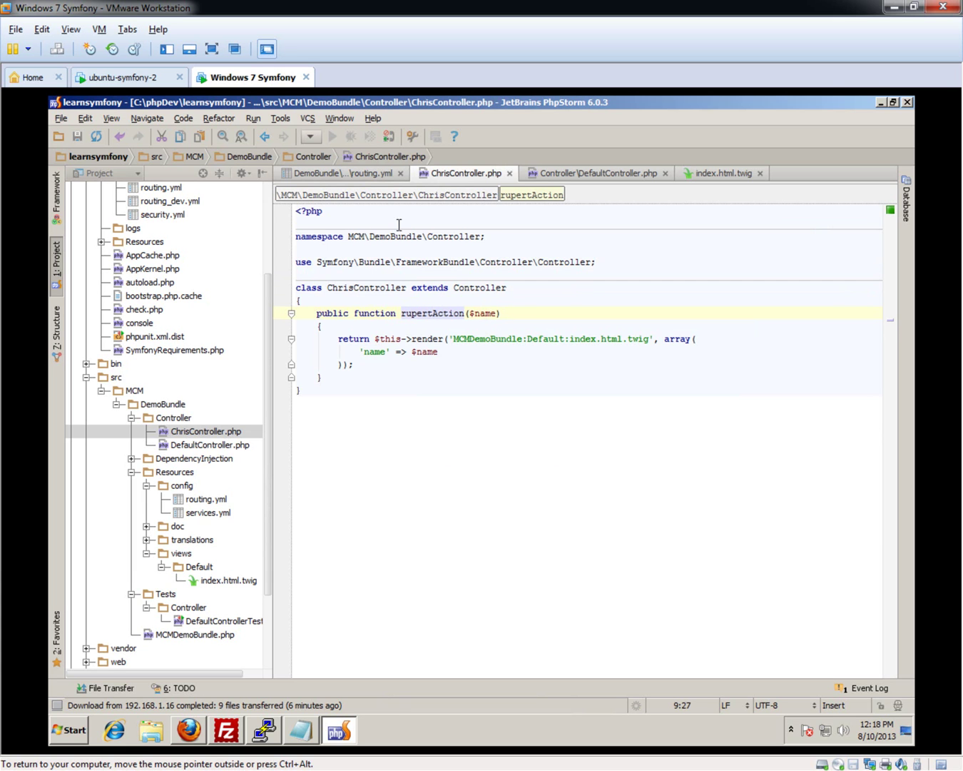
{"action": "left_click", "coordinate": [364, 174]}
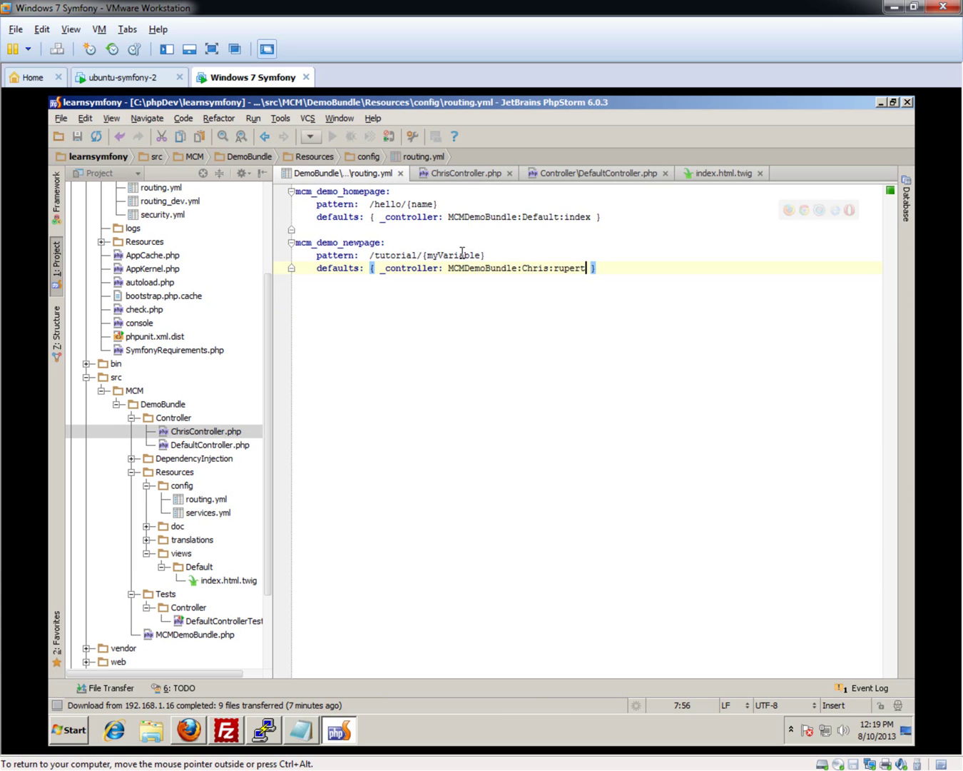
{"action": "left_click", "coordinate": [465, 174]}
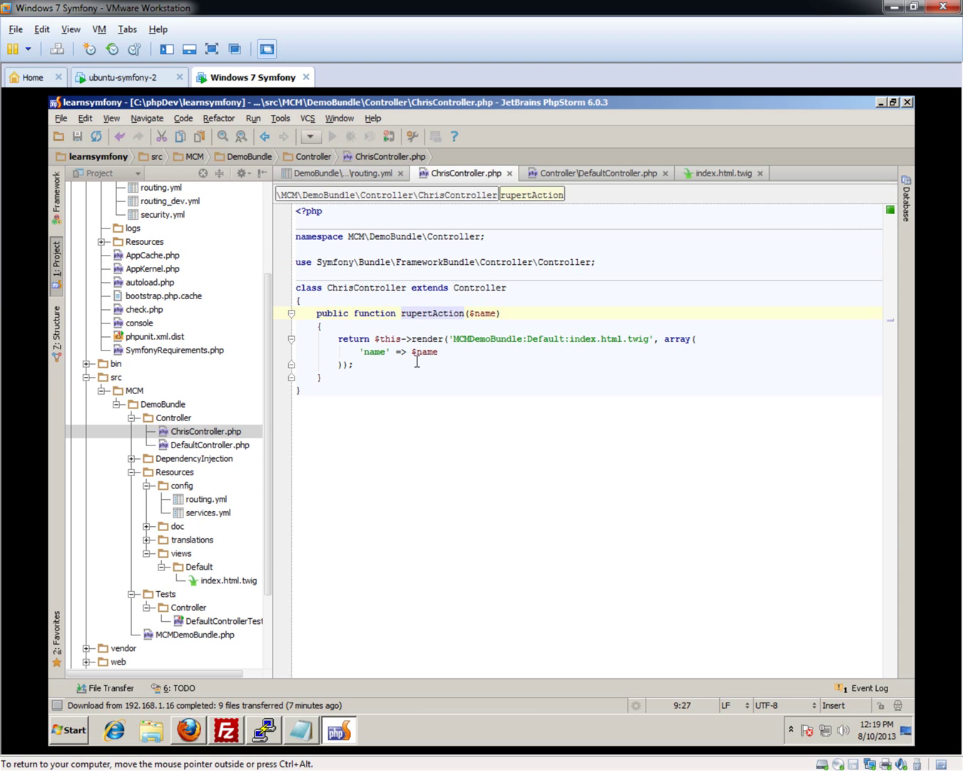
Create a Bernard directory under views
{"action": "right_click", "coordinate": [181, 553]}
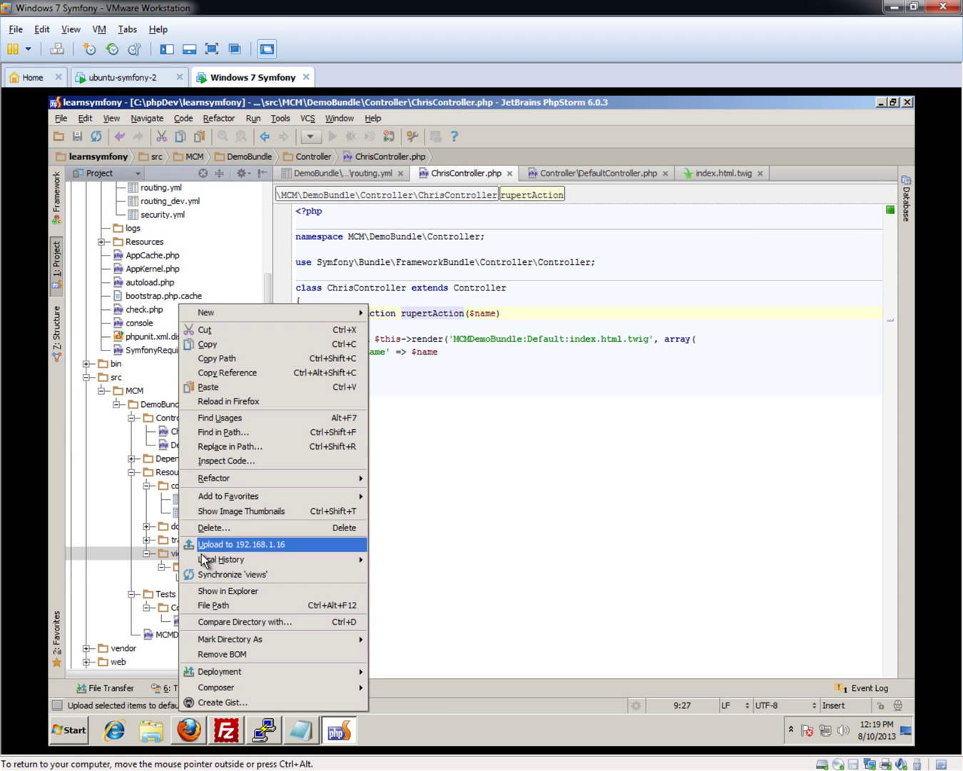
{"action": "mouse_move", "coordinate": [226, 312]}
{"action": "left_click", "coordinate": [401, 325]}
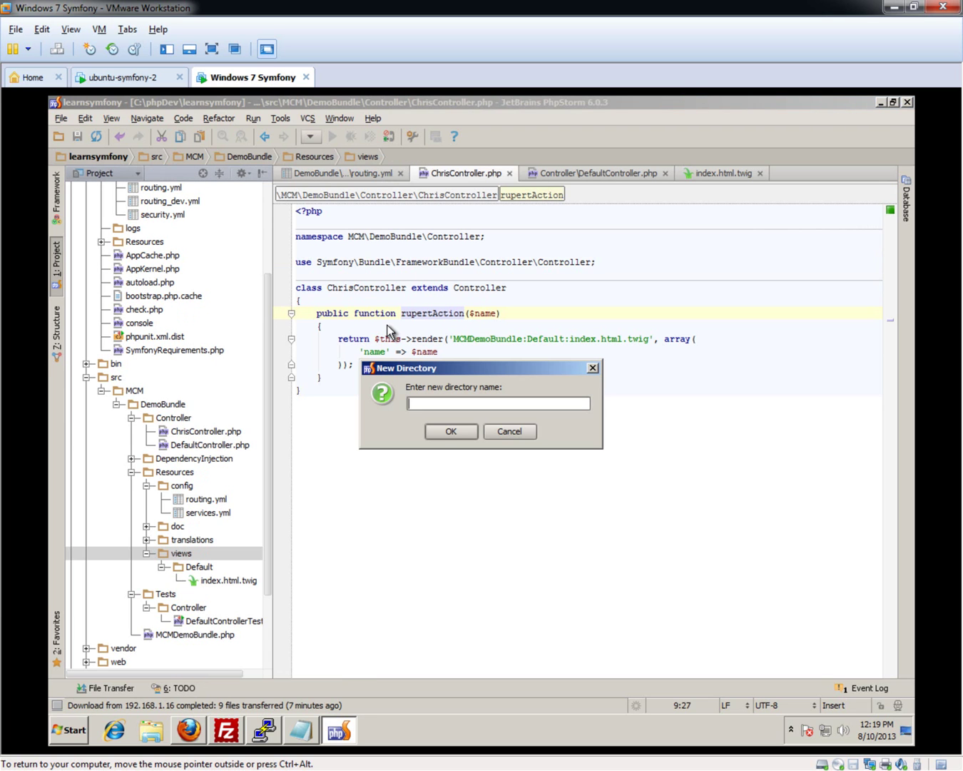
{"action": "type", "text": "Bernard"}
{"action": "key", "text": "Return"}
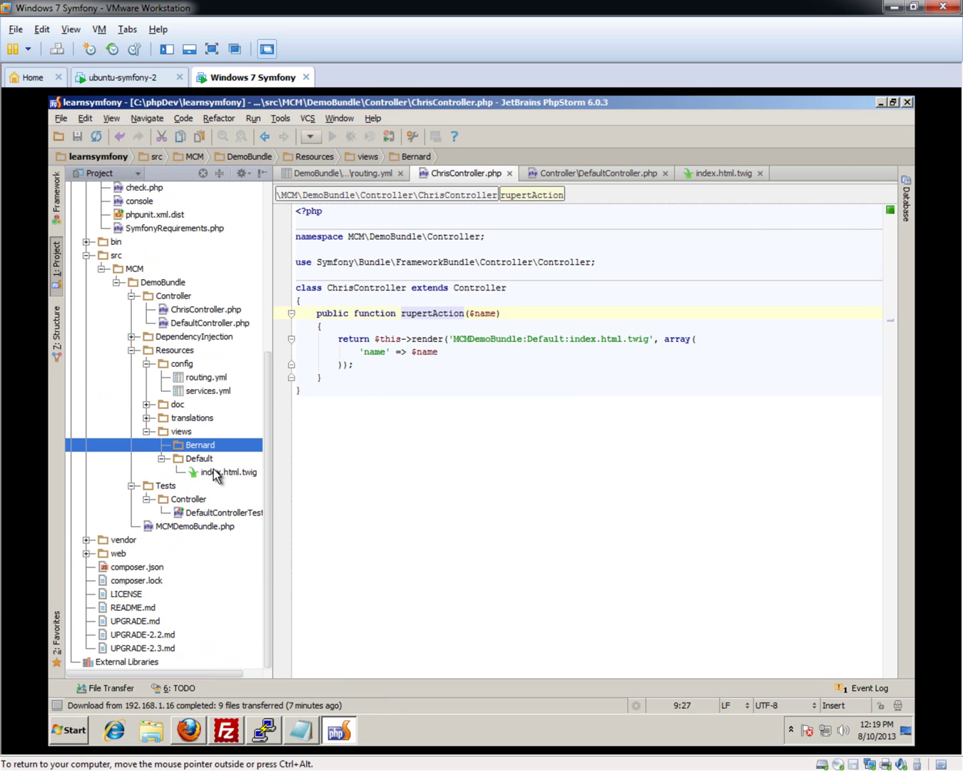
Copy index.html.twig into the Bernard folder as asdf.html.twig
{"action": "right_click", "coordinate": [215, 472]}
{"action": "left_click", "coordinate": [241, 361]}
{"action": "left_click", "coordinate": [200, 445]}
{"action": "right_click", "coordinate": [199, 446]}
{"action": "left_click", "coordinate": [226, 386]}
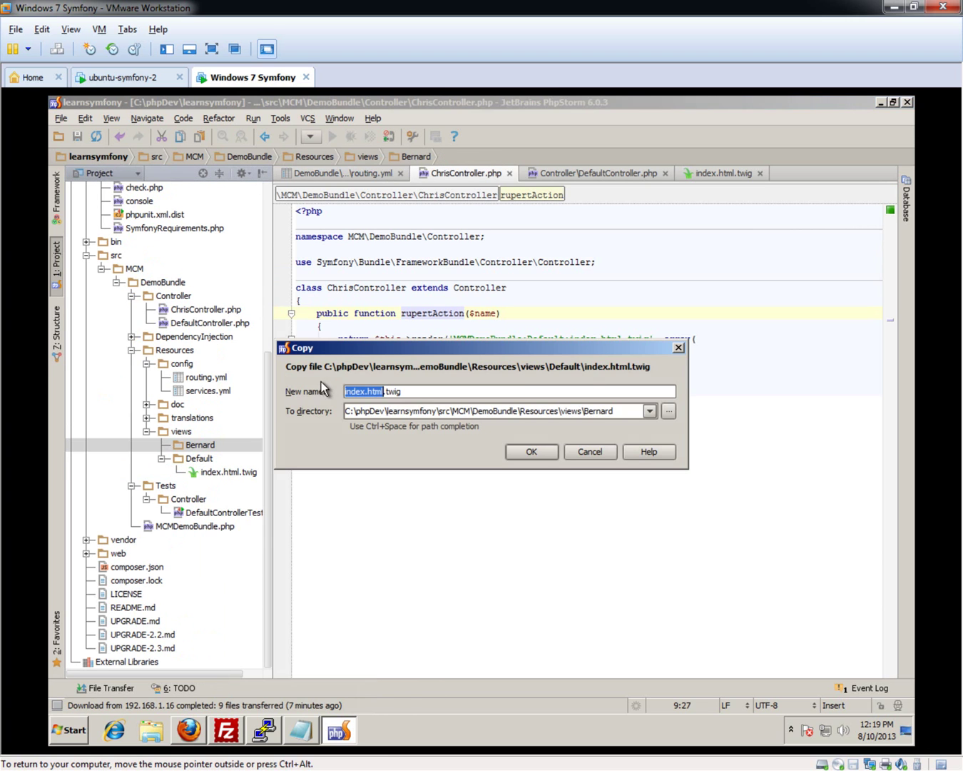
{"action": "left_click_drag", "start_coordinate": [421, 346], "coordinate": [443, 421]}
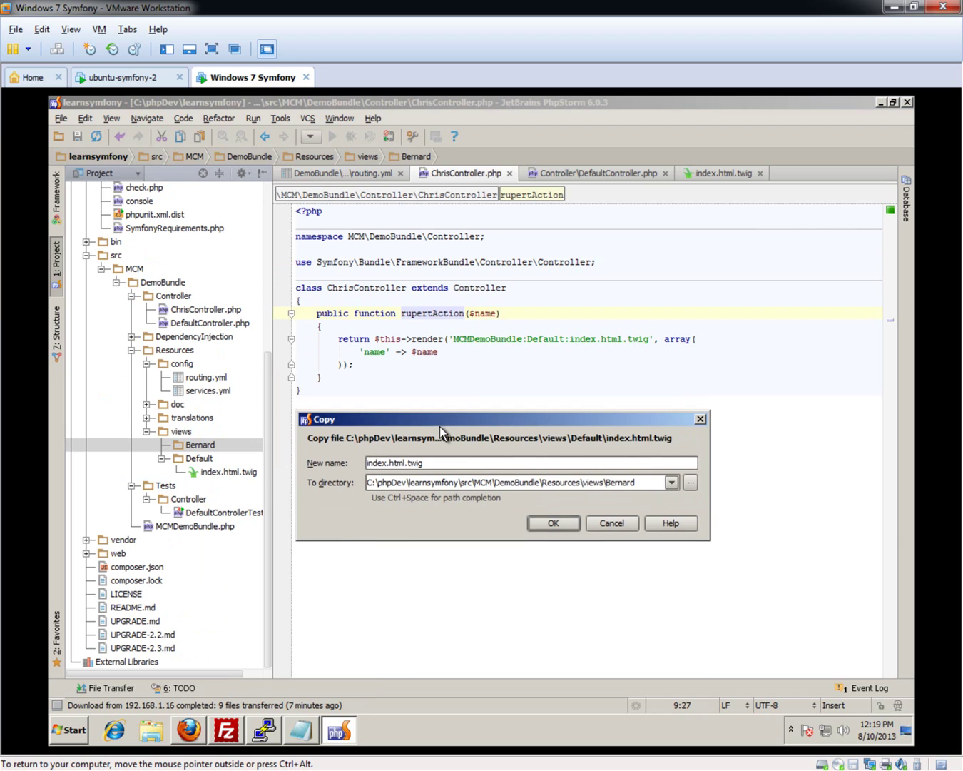
{"action": "left_click", "coordinate": [391, 462]}
{"action": "key", "text": "shift+Home"}
{"action": "key", "text": "BackSpace"}
{"action": "type", "text": "asdf"}
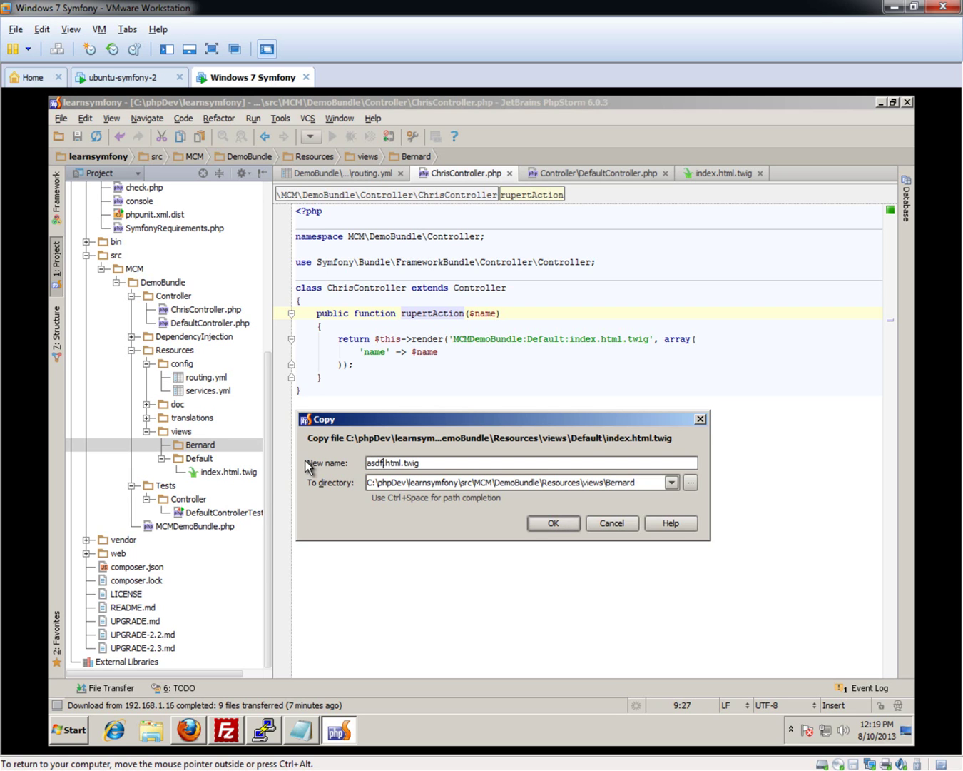
{"action": "left_click", "coordinate": [570, 523]}
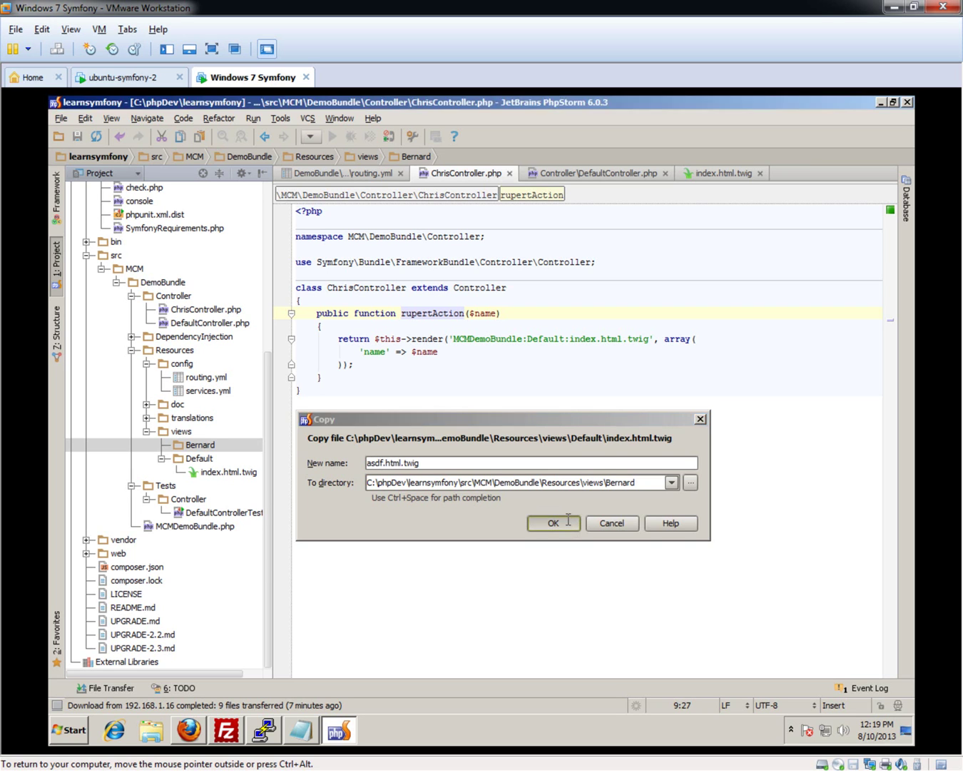
Select the name variable in asdf.html.twig's Hello greeting
{"action": "left_click", "coordinate": [356, 213]}
{"action": "left_click", "coordinate": [356, 214]}
{"action": "double_click", "coordinate": [353, 211]}
{"action": "type", "text": "myVariable"}
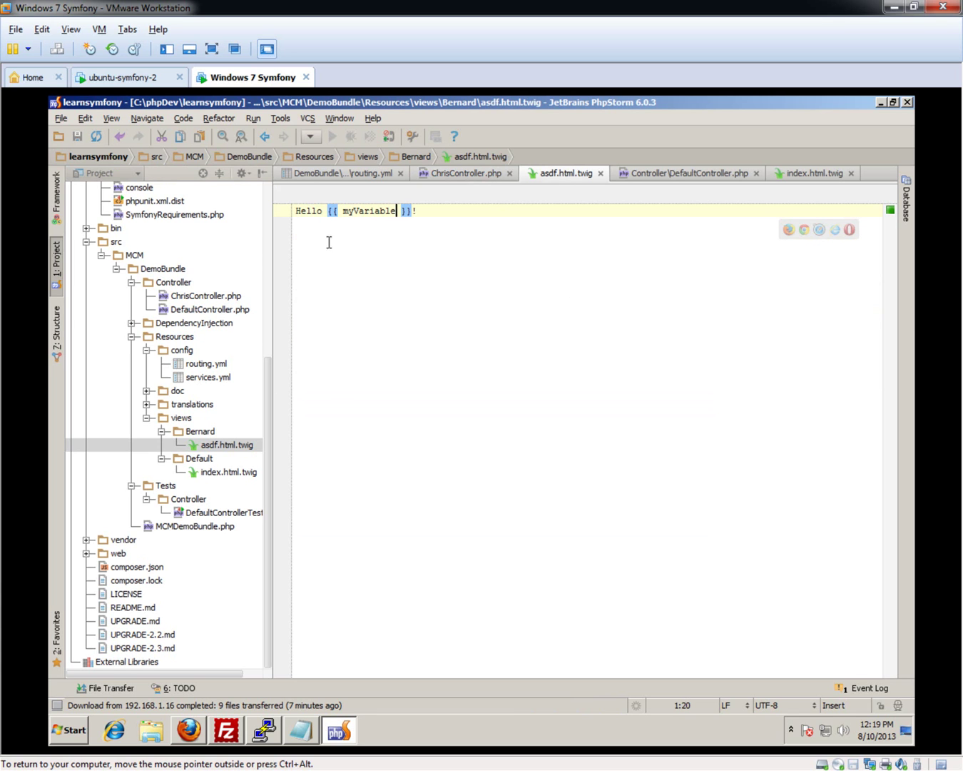
Cross-check the ChrisController, asdf.html.twig and routing.yml tabs
{"action": "left_click", "coordinate": [474, 173]}
{"action": "left_click", "coordinate": [561, 174]}
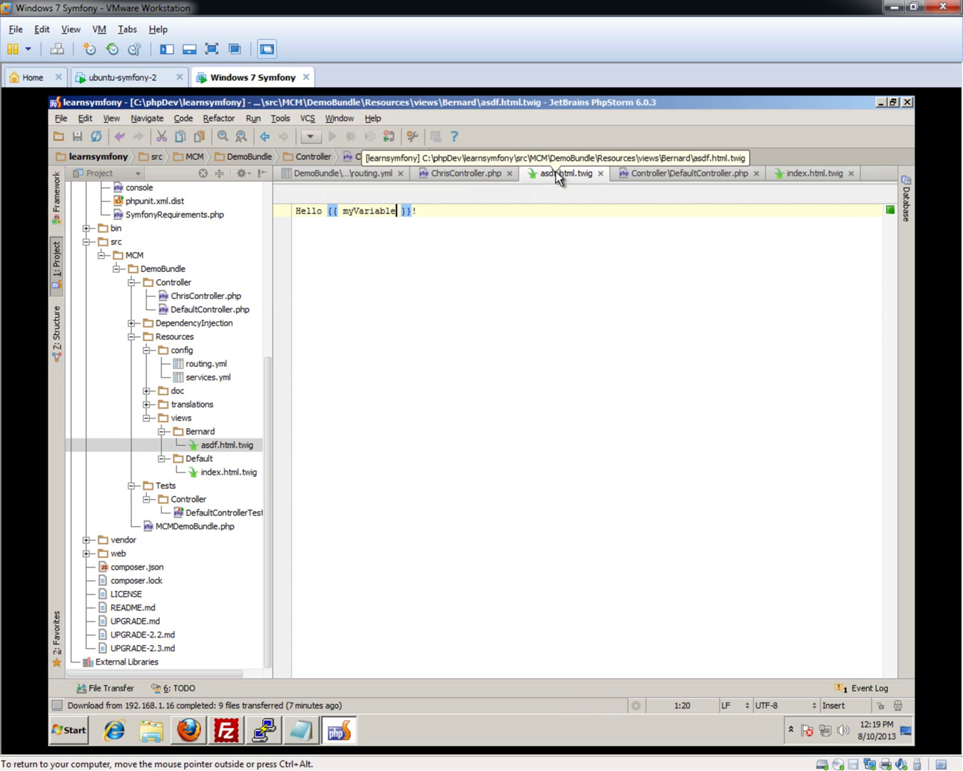
{"action": "left_click", "coordinate": [188, 729]}
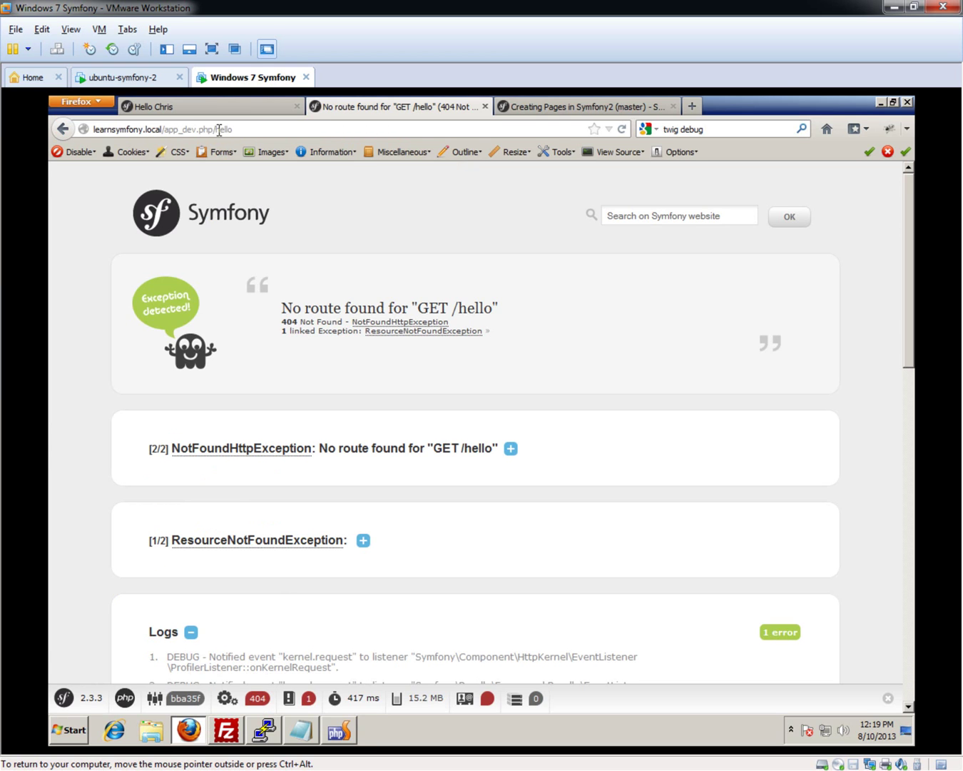
{"action": "left_click", "coordinate": [338, 729]}
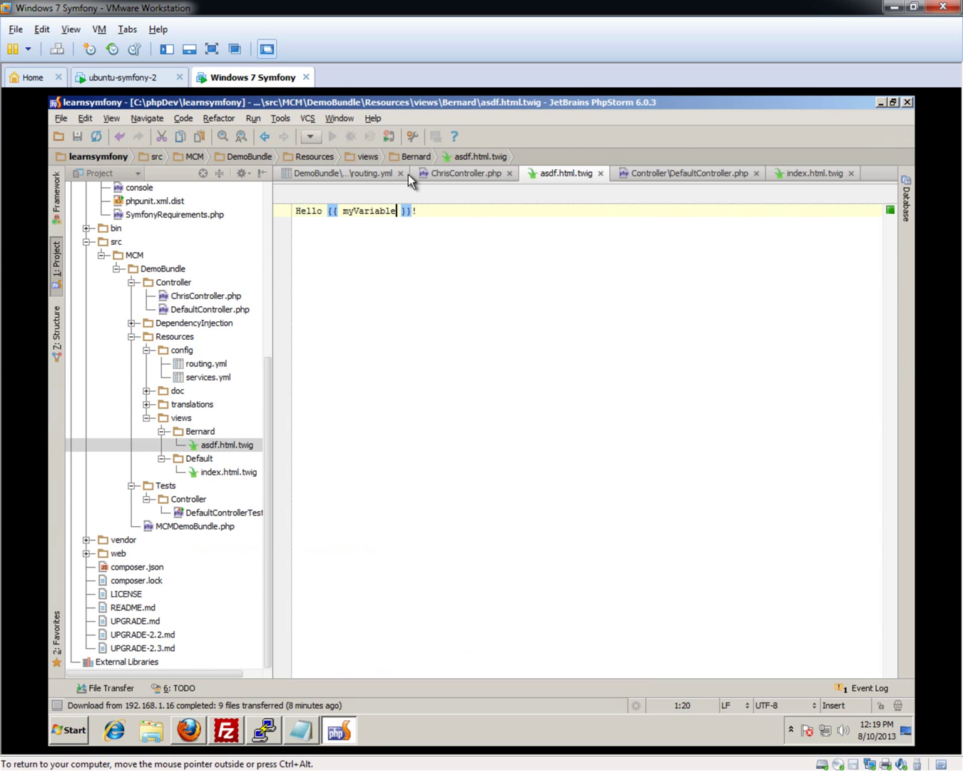
{"action": "left_click", "coordinate": [368, 174]}
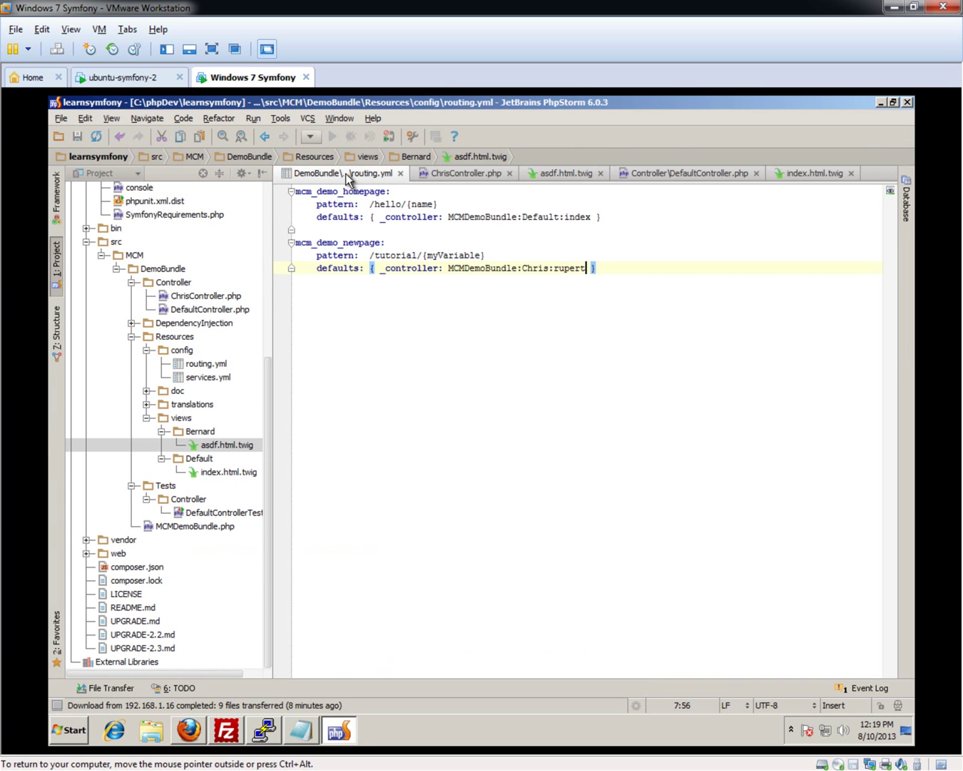
Load /tutorial/setrhgrh in Firefox, get 404 No route found, and return to PhpStorm
{"action": "left_click", "coordinate": [339, 734]}
{"action": "double_click", "coordinate": [224, 129]}
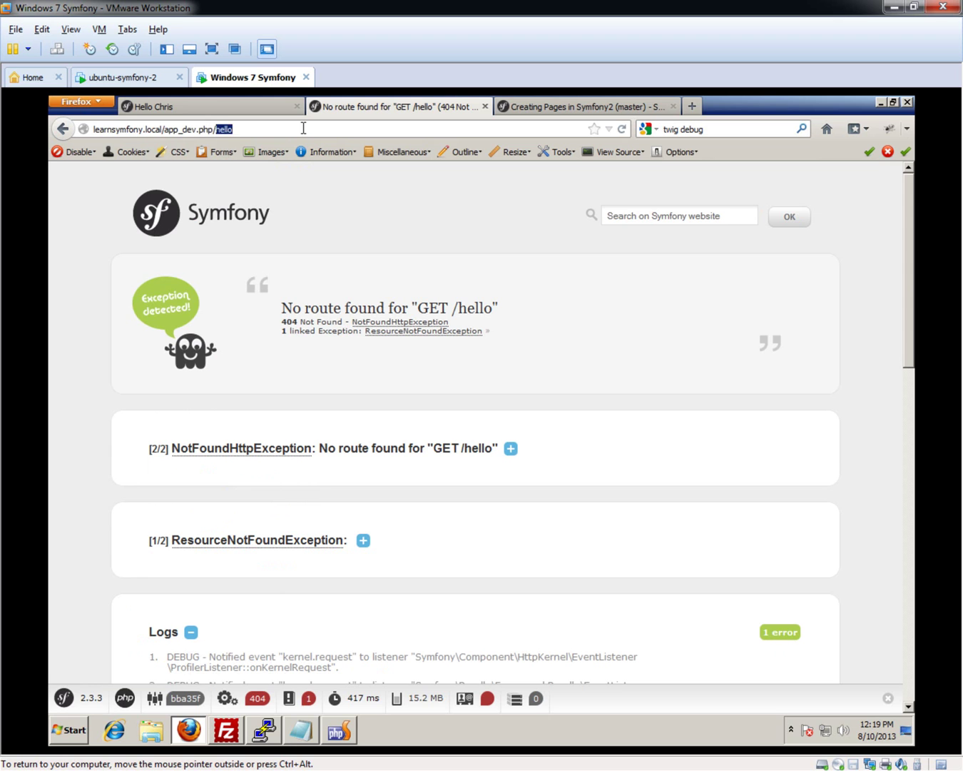
{"action": "type", "text": "tutorial/"}
{"action": "key", "text": "Return"}
{"action": "left_click", "coordinate": [304, 128]}
{"action": "left_click", "coordinate": [359, 127]}
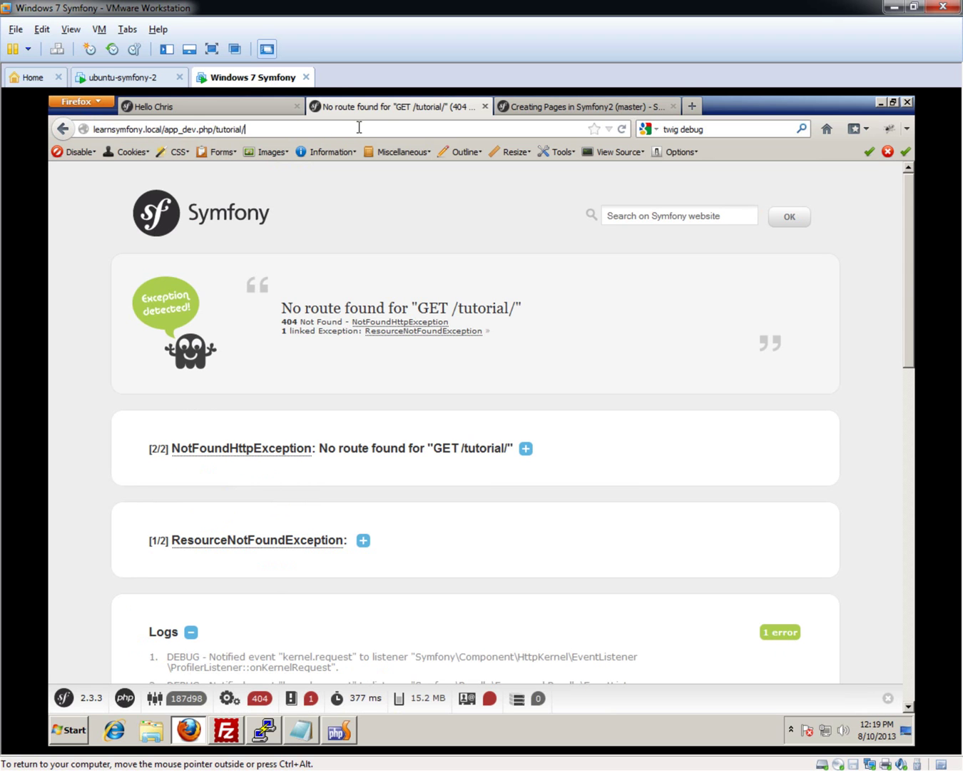
{"action": "type", "text": "setrhgrh"}
{"action": "key", "text": "Return"}
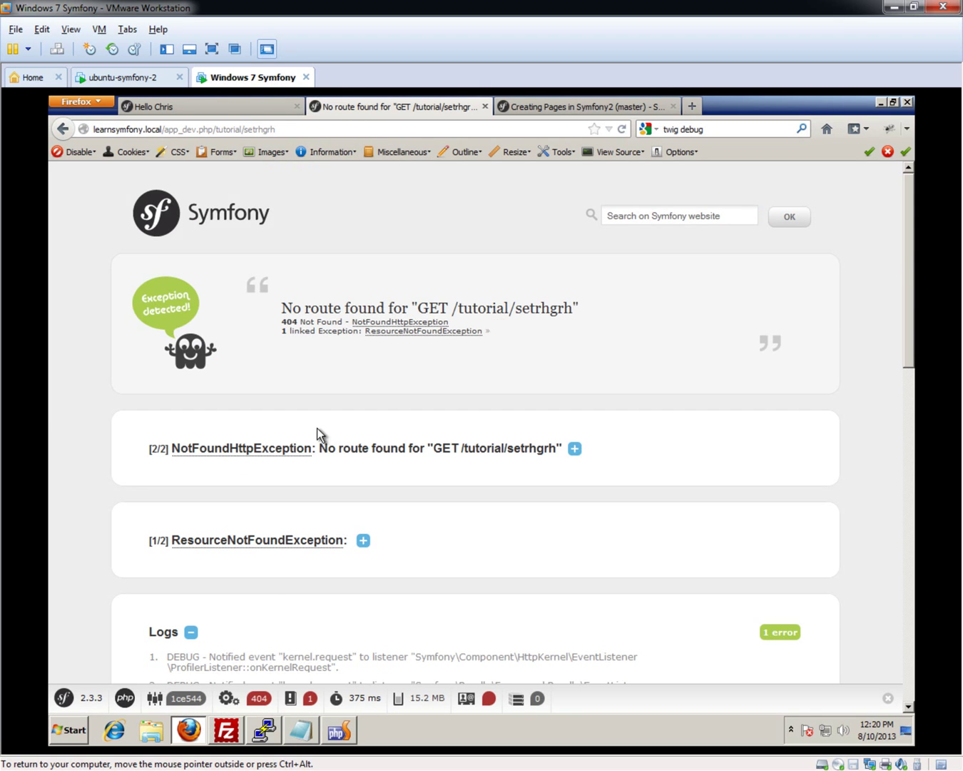
{"action": "left_click", "coordinate": [338, 729]}
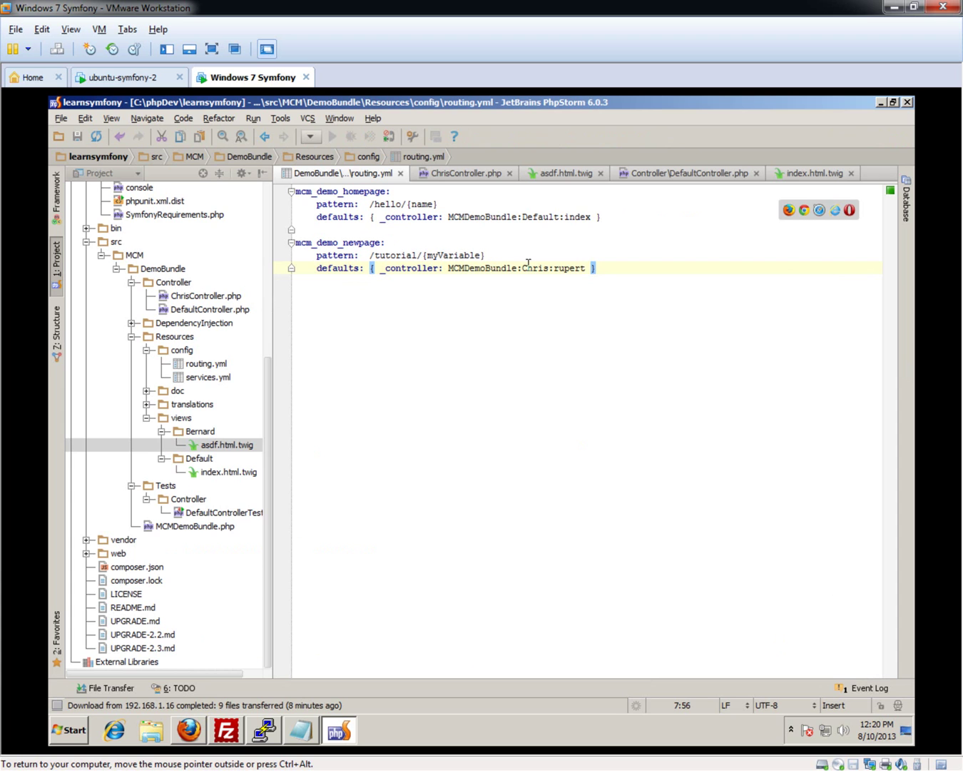
Clear the dev Symfony cache with php app/console cache:clear in PuTTY
{"action": "left_click", "coordinate": [264, 729]}
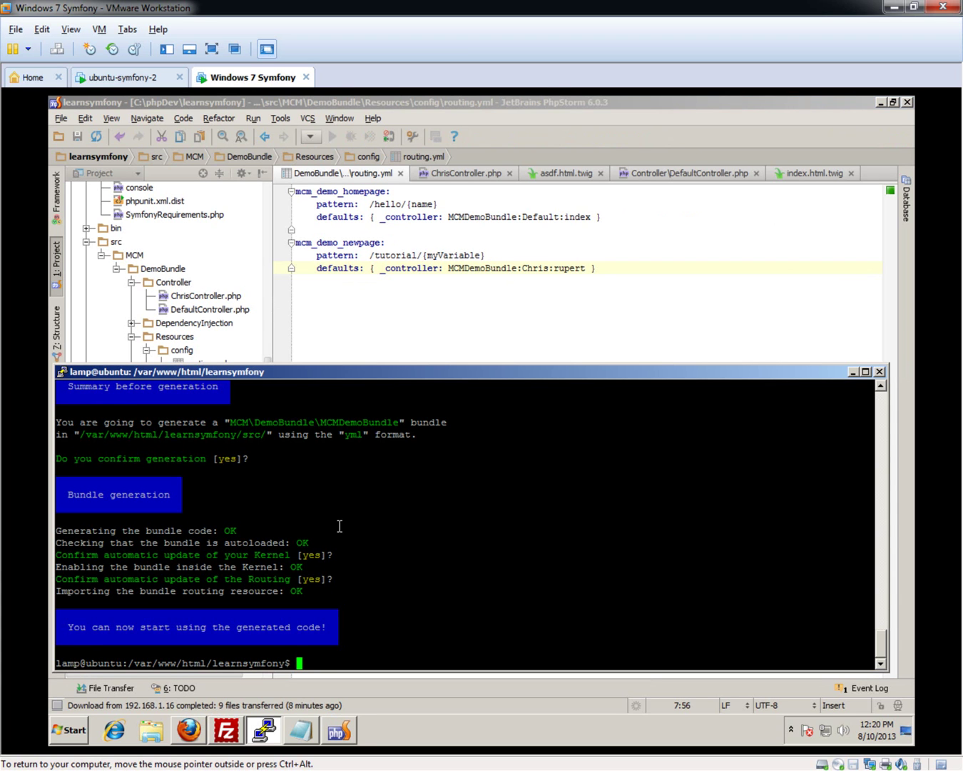
{"action": "type", "text": "php app/console "}
{"action": "type", "text": "cache:c"}
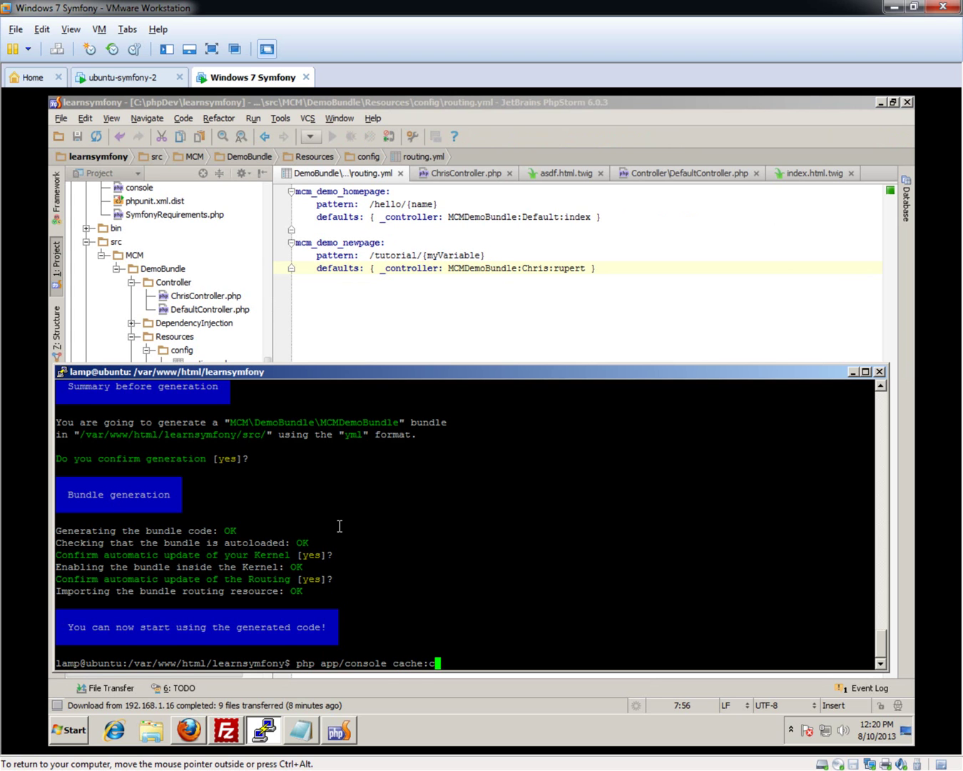
{"action": "type", "text": "lear"}
{"action": "key", "text": "Return"}
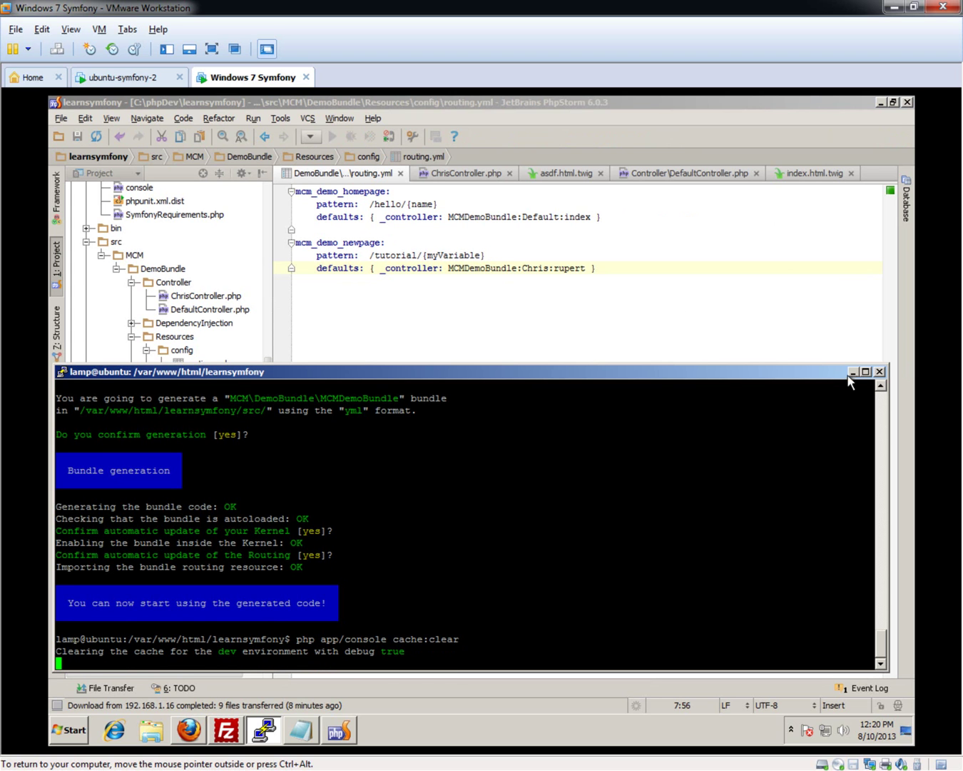
{"action": "left_click", "coordinate": [853, 374]}
Reload /tutorial/setrhgrh in Firefox to get the 500 error about rupertAction's missing $name
{"action": "left_click", "coordinate": [189, 731]}
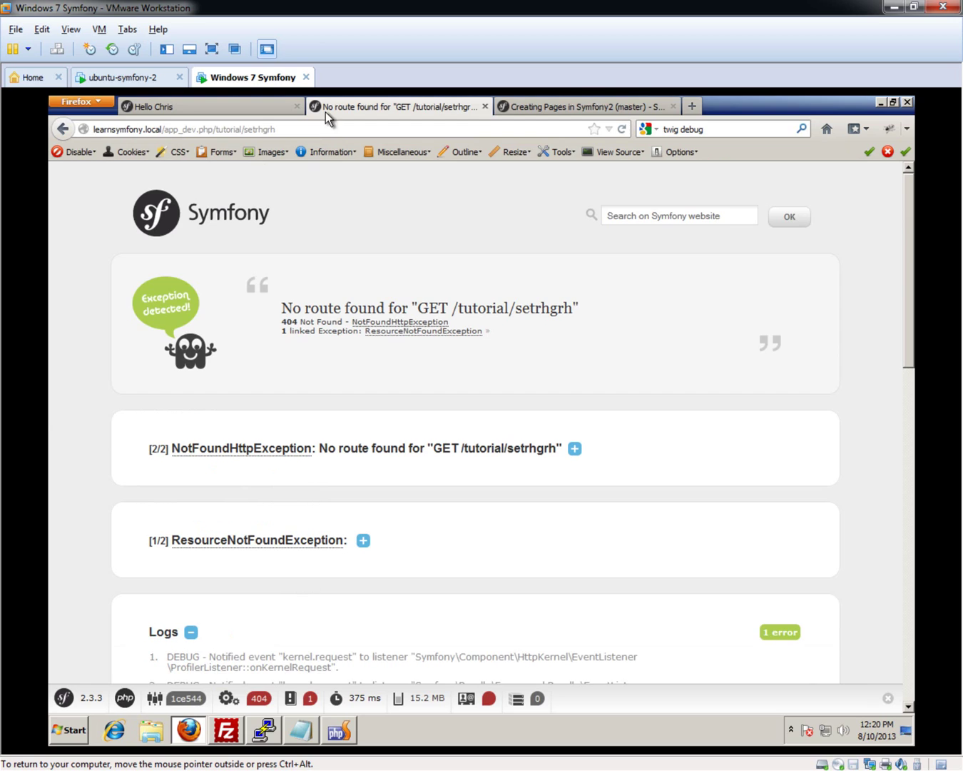
{"action": "left_click", "coordinate": [326, 129]}
{"action": "key", "text": "Return"}
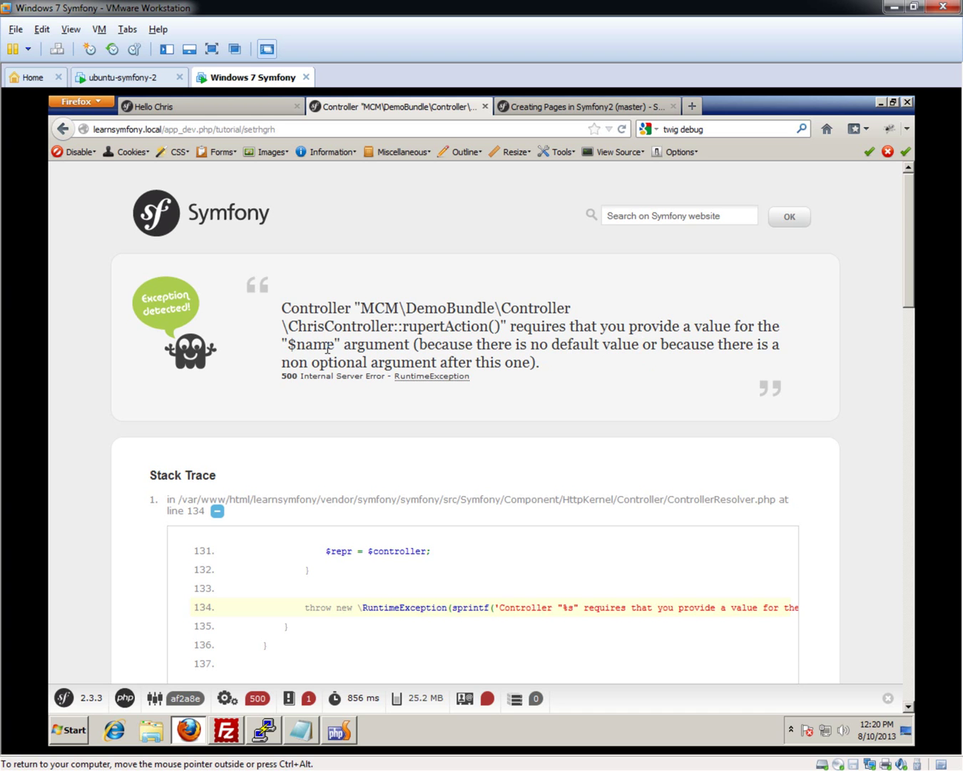
Replace $name with $myVariable in rupertAction's parameter and returned array in ChrisController.php
{"action": "left_click", "coordinate": [339, 731]}
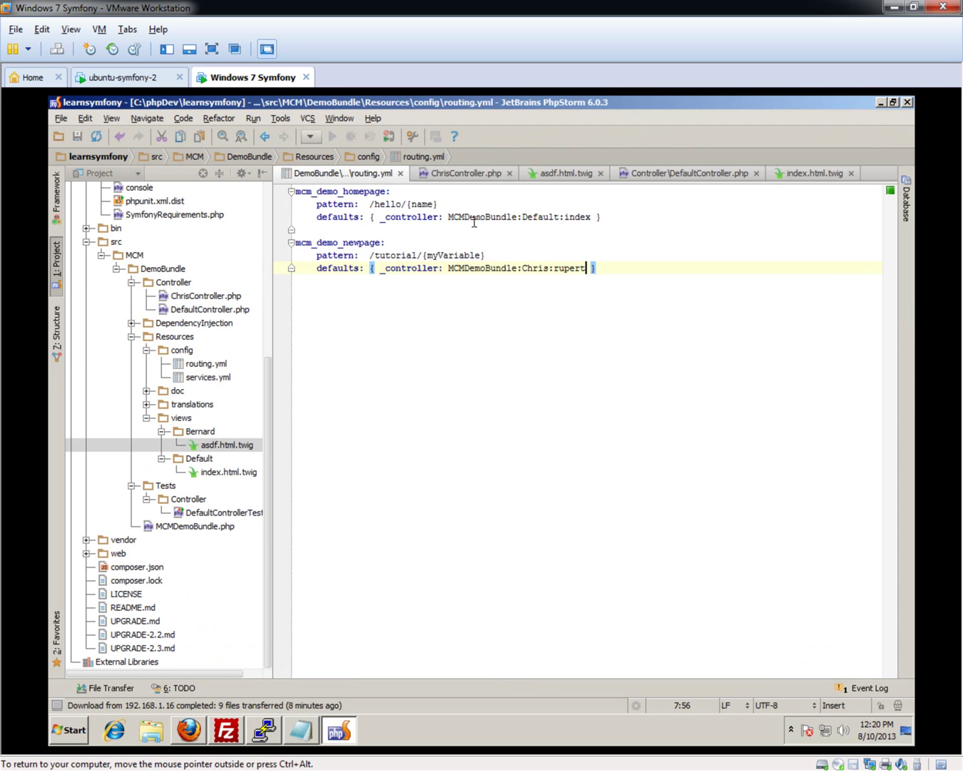
{"action": "double_click", "coordinate": [455, 254]}
{"action": "key", "text": "ctrl+c"}
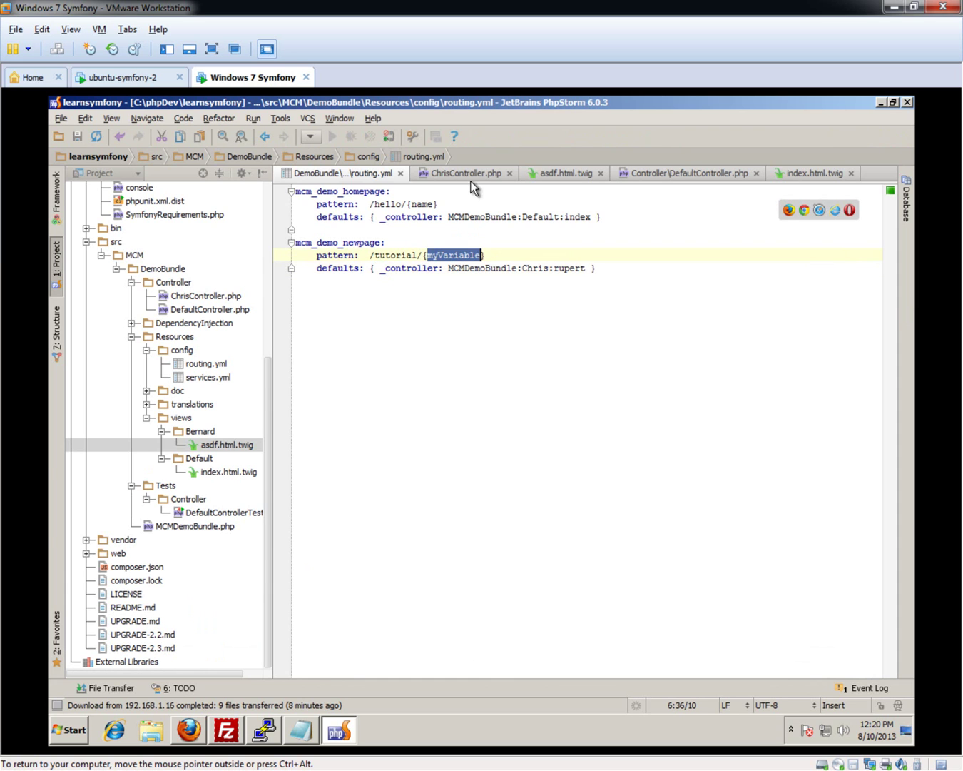
{"action": "left_click", "coordinate": [461, 173]}
{"action": "double_click", "coordinate": [485, 313]}
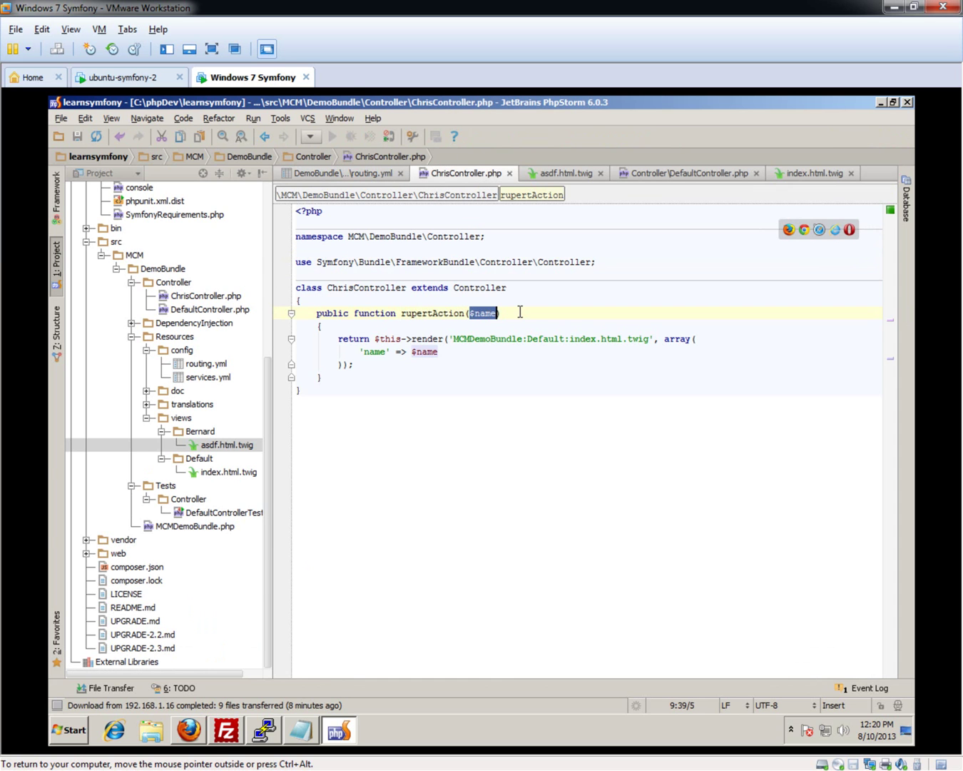
{"action": "key", "text": "ctrl+v"}
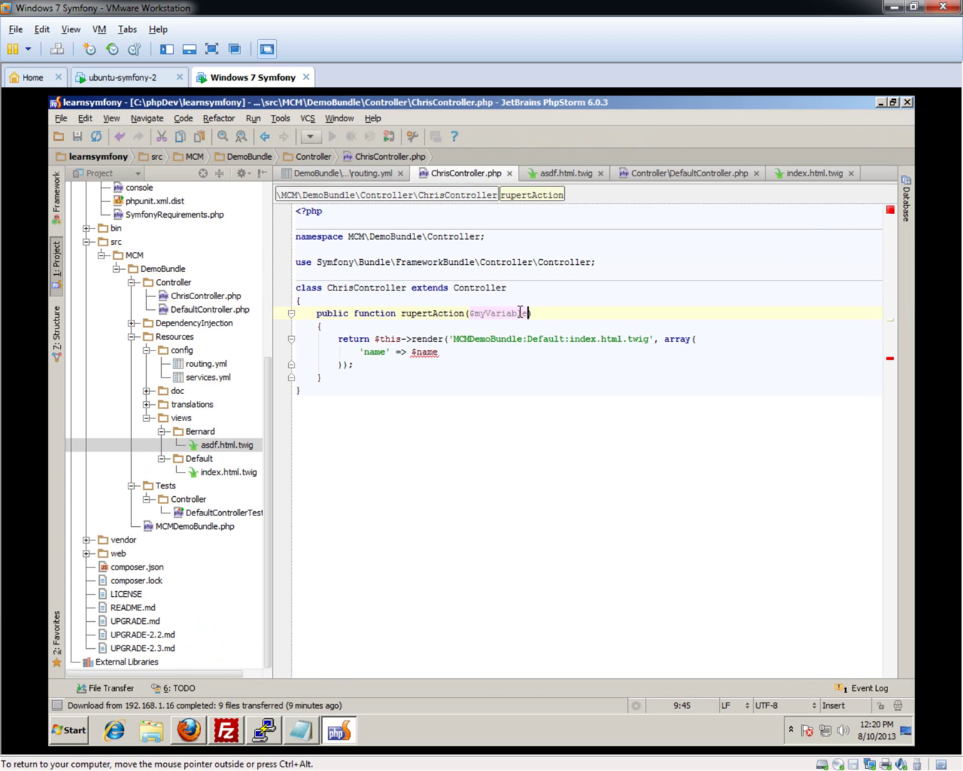
{"action": "double_click", "coordinate": [503, 312]}
{"action": "key", "text": "ctrl+c"}
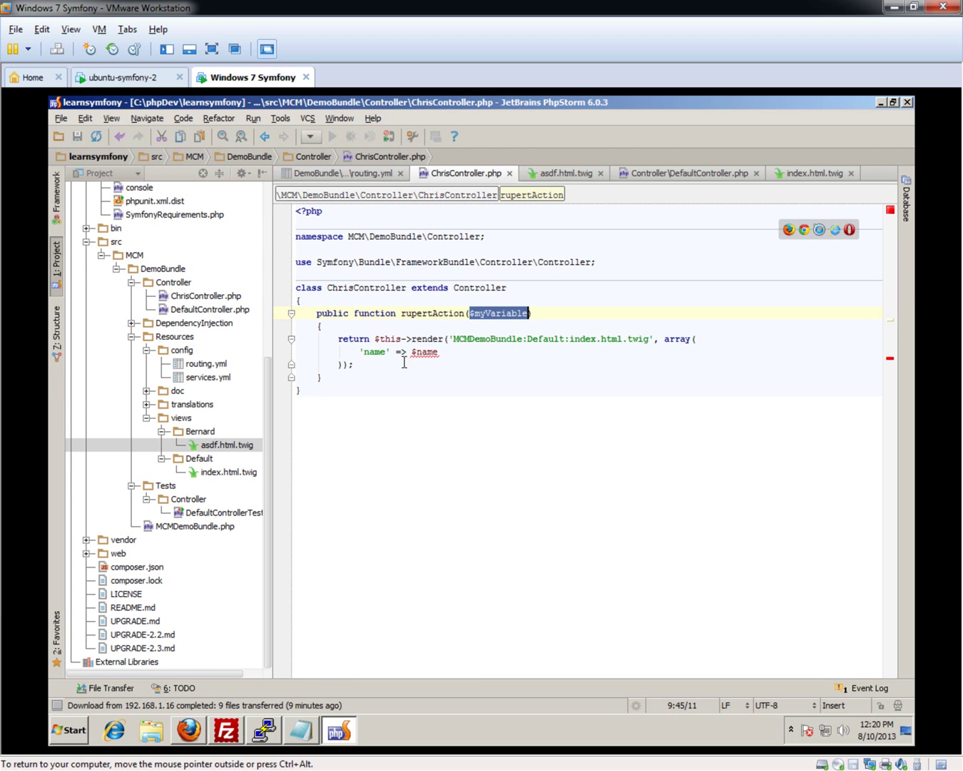
{"action": "double_click", "coordinate": [423, 352]}
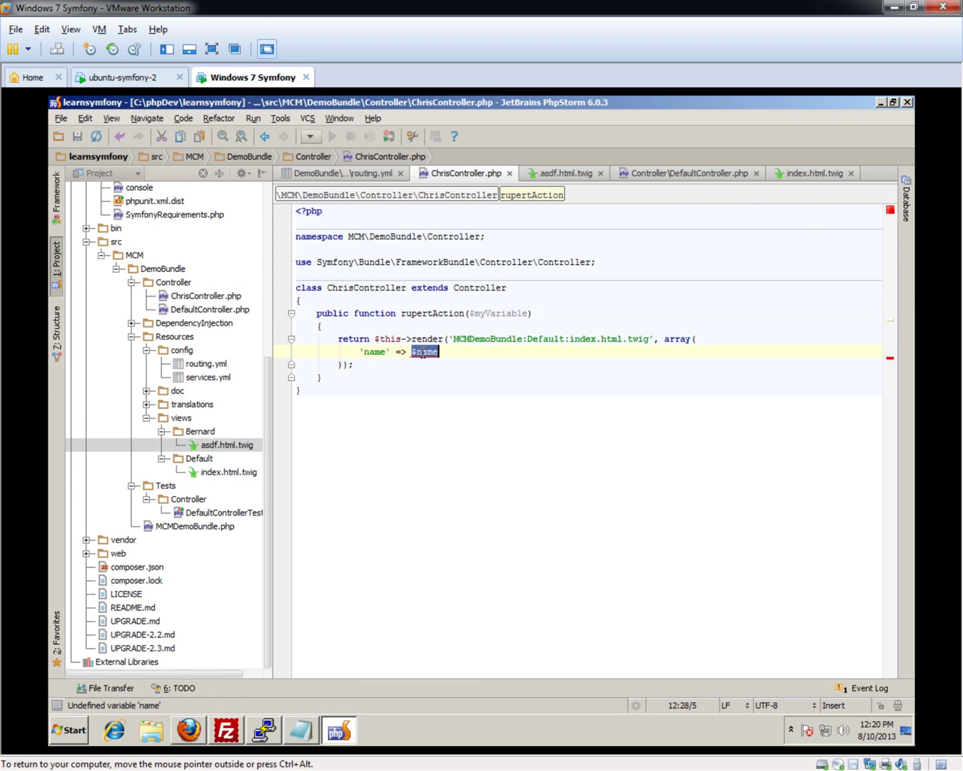
{"action": "key", "text": "ctrl+v"}
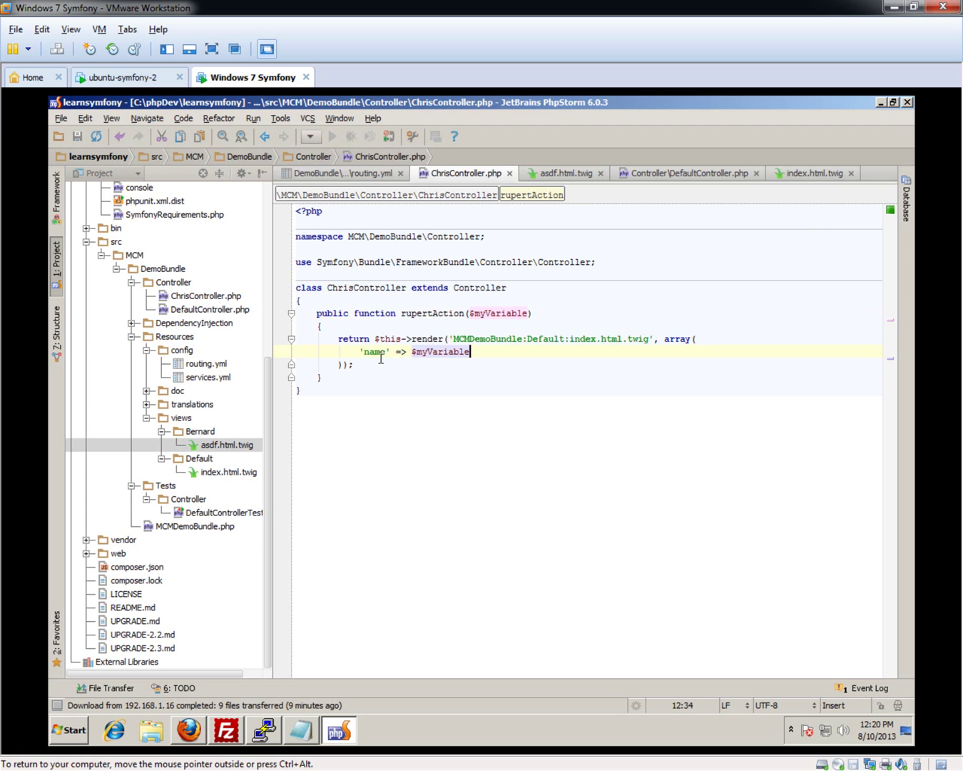
Use array key 'cheese', template Bernard:asdf.html.twig, and {{ cheese }} in asdf.html.twig
{"action": "double_click", "coordinate": [374, 352]}
{"action": "type", "text": "myVariable"}
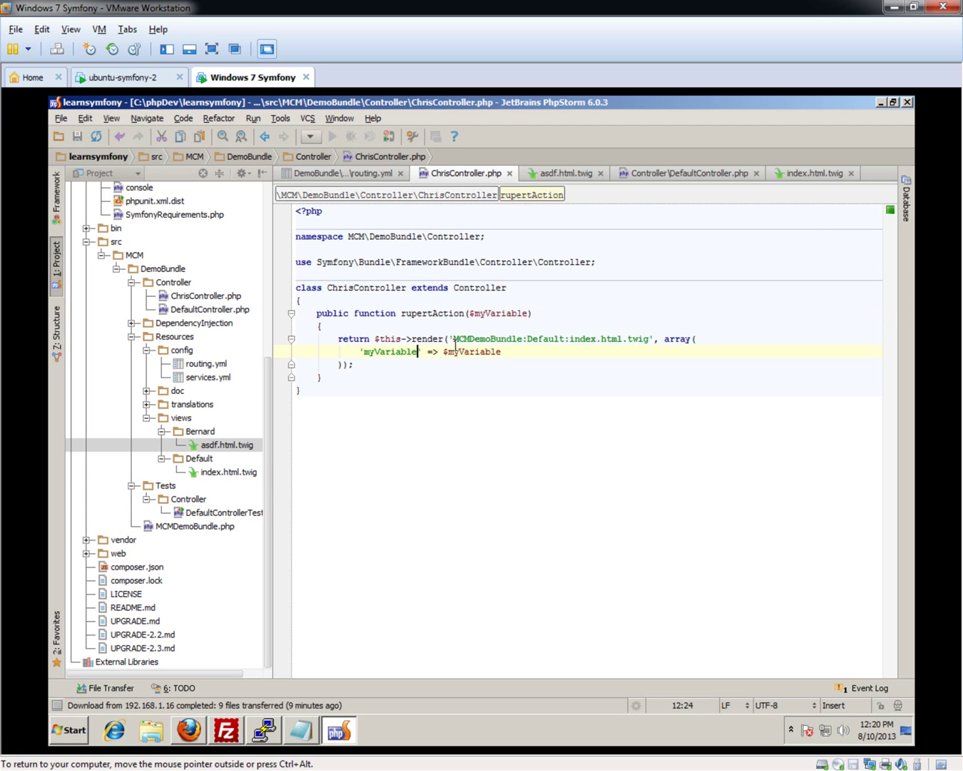
{"action": "double_click", "coordinate": [397, 352]}
{"action": "type", "text": "cheese"}
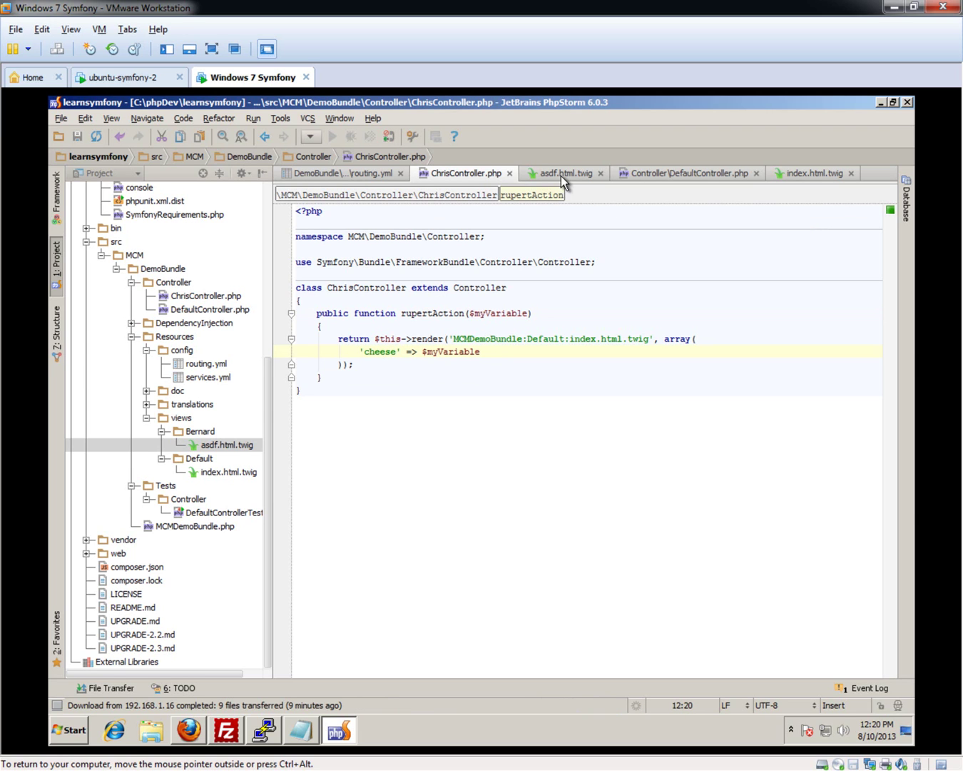
{"action": "double_click", "coordinate": [548, 340]}
{"action": "type", "text": "Bernard"}
{"action": "double_click", "coordinate": [586, 339]}
{"action": "type", "text": "asdf"}
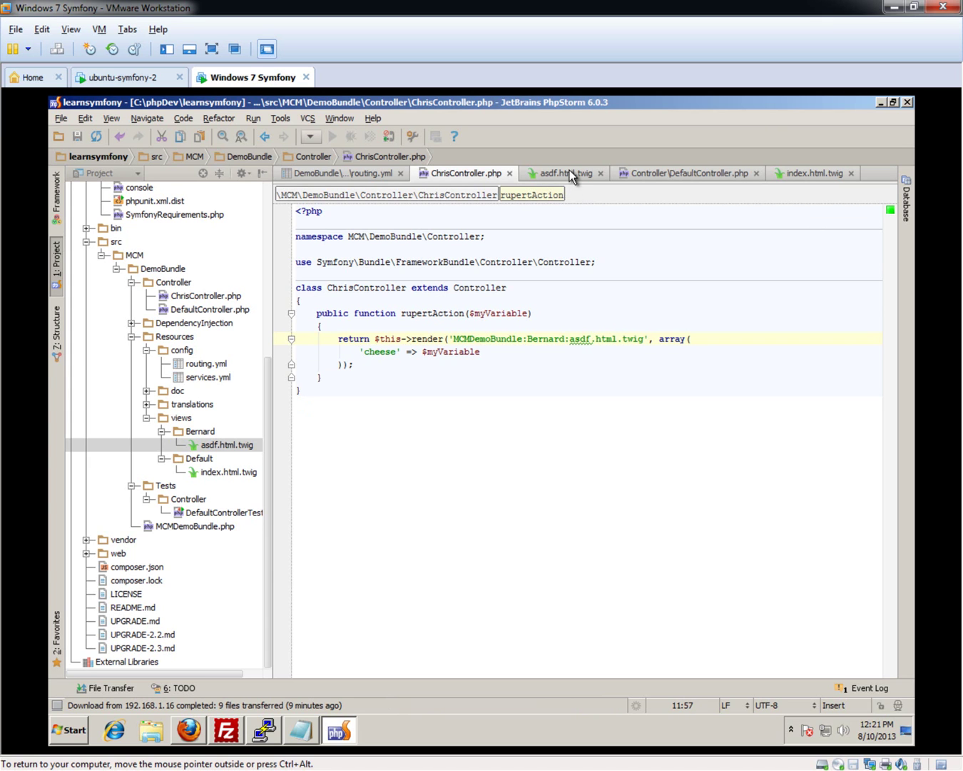
{"action": "left_click", "coordinate": [561, 174]}
{"action": "double_click", "coordinate": [369, 212]}
{"action": "type", "text": "cheese"}
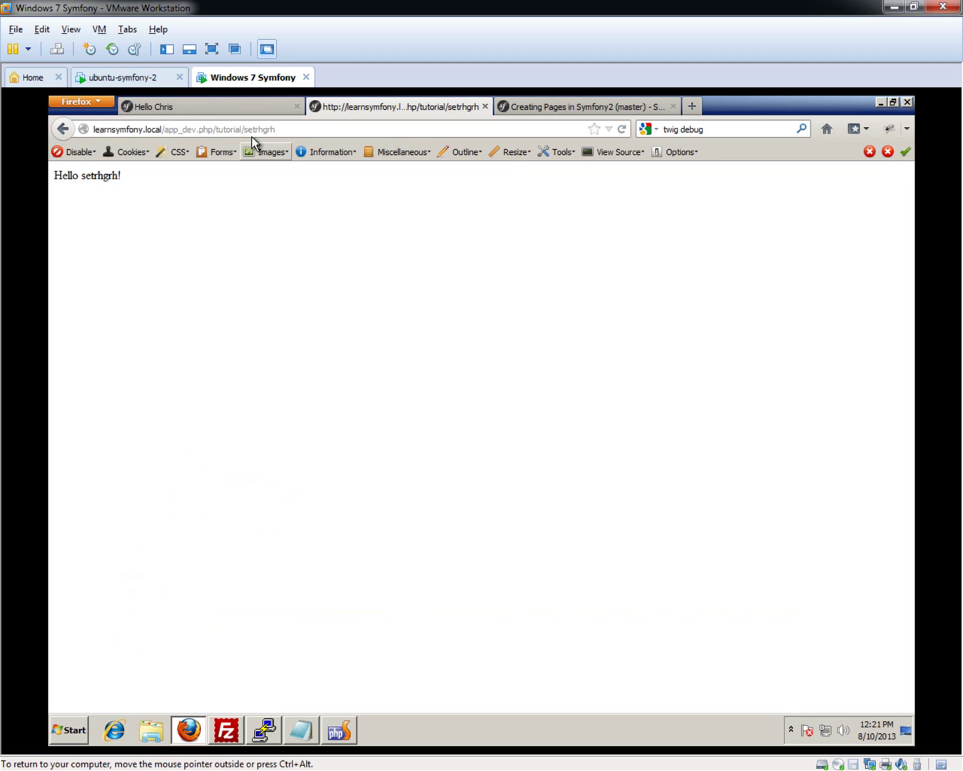
Load /tutorial/erghaergw to see 'Hello erghaergw!', then return to the Hello Chris tab
{"action": "left_click_drag", "start_coordinate": [243, 130], "coordinate": [394, 131]}
{"action": "type", "text": "erghaergw"}
{"action": "key", "text": "Return"}
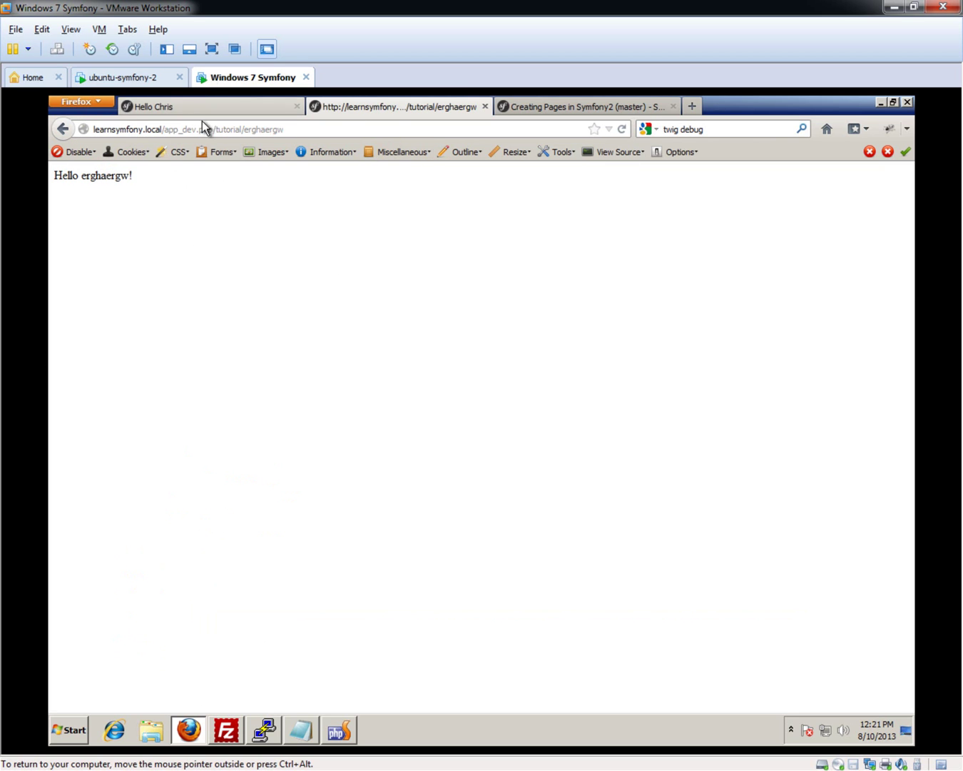
{"action": "left_click", "coordinate": [202, 109]}
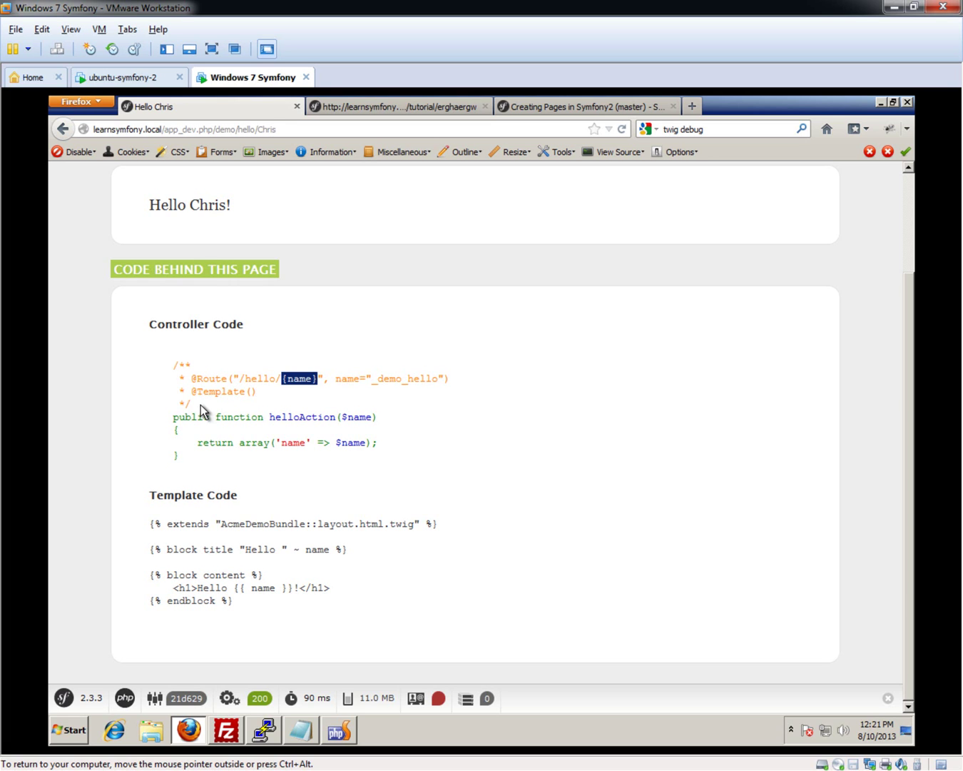
{"action": "left_click_drag", "start_coordinate": [179, 363], "coordinate": [202, 416]}
{"action": "left_click", "coordinate": [205, 388]}
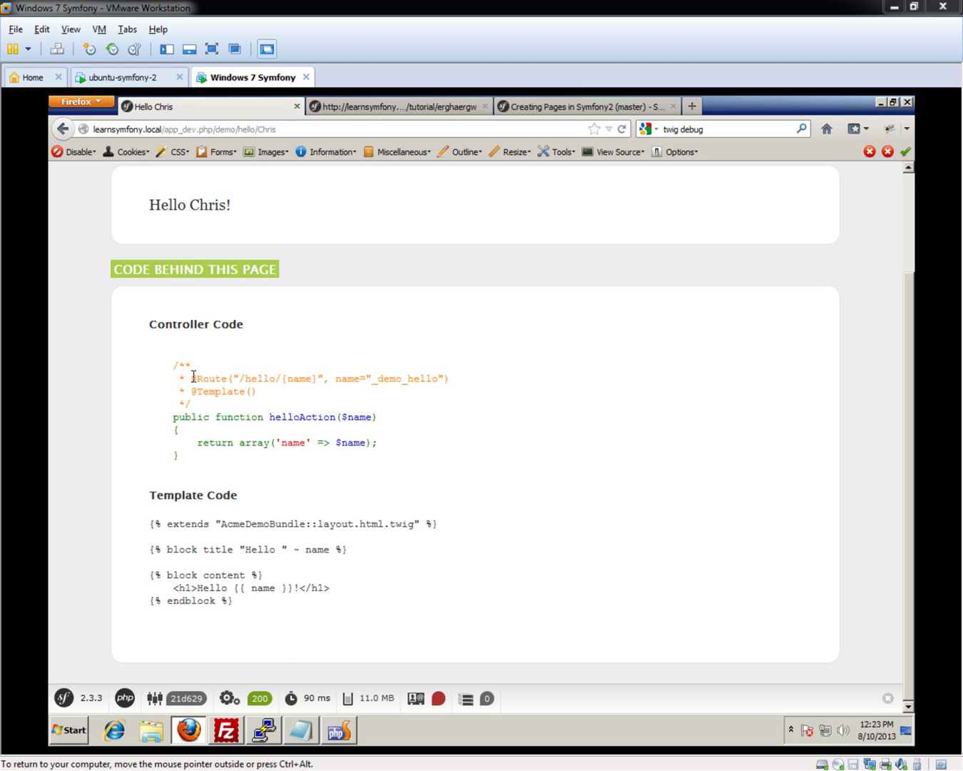
{"action": "left_click", "coordinate": [339, 730]}
{"action": "left_click", "coordinate": [379, 173]}
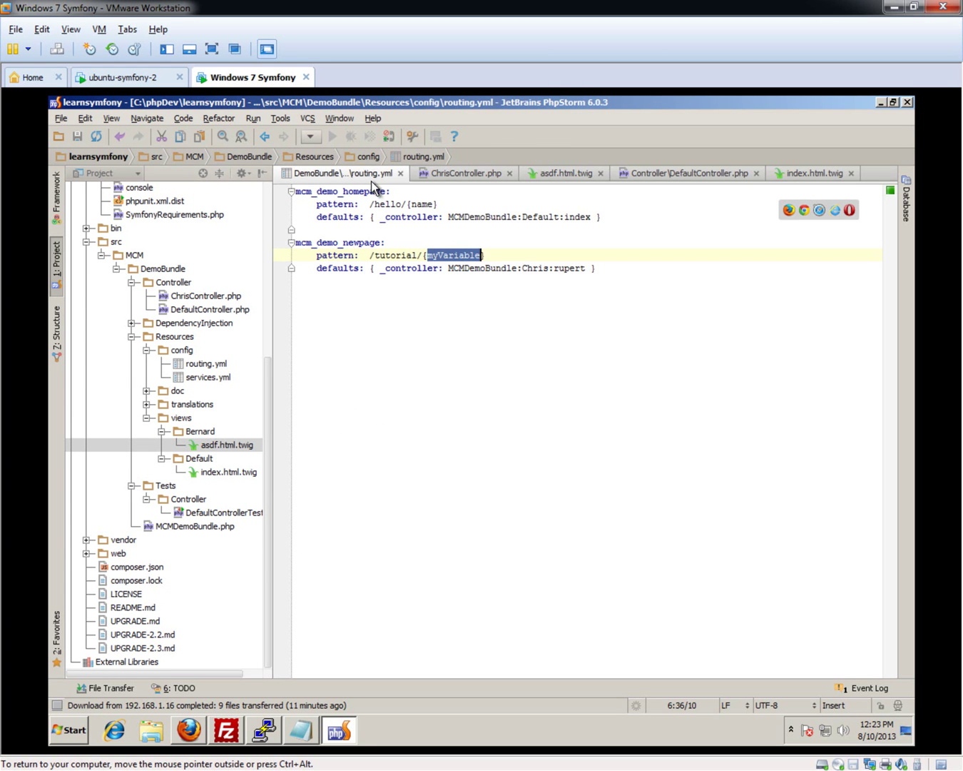
{"action": "left_click", "coordinate": [339, 734]}
{"action": "left_click_drag", "start_coordinate": [192, 378], "coordinate": [452, 379]}
{"action": "left_click", "coordinate": [279, 380]}
{"action": "left_click_drag", "start_coordinate": [239, 379], "coordinate": [322, 379]}
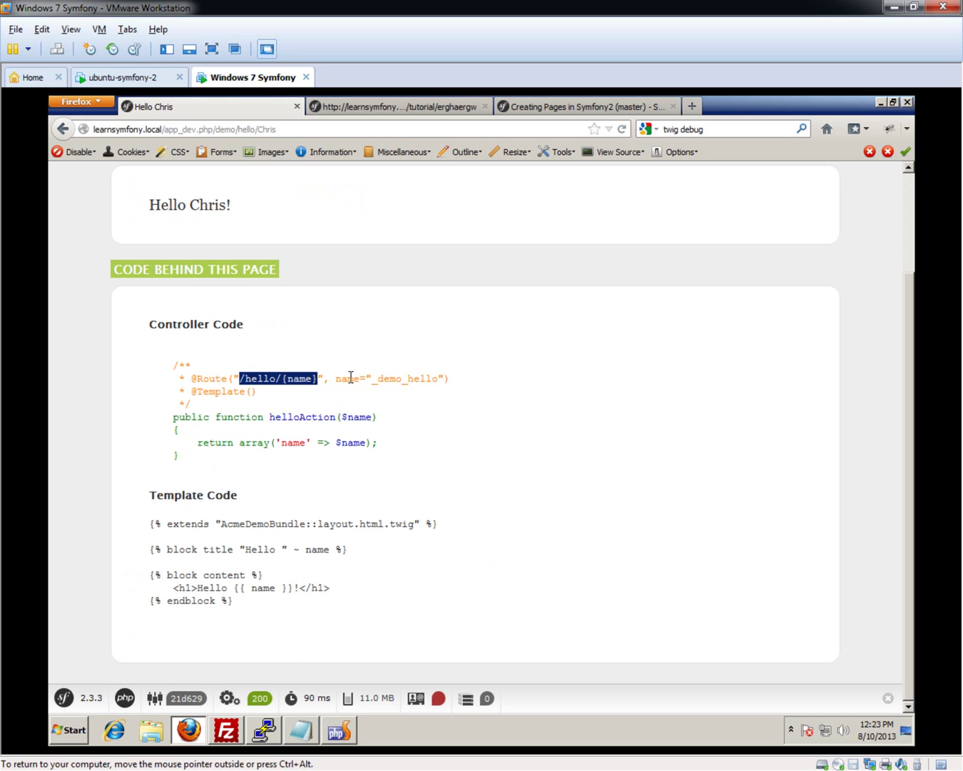
Highlight the mcm_demo_homepage route and its /hello/{name} pattern in routing.yml
{"action": "left_click", "coordinate": [338, 730]}
{"action": "double_click", "coordinate": [343, 191]}
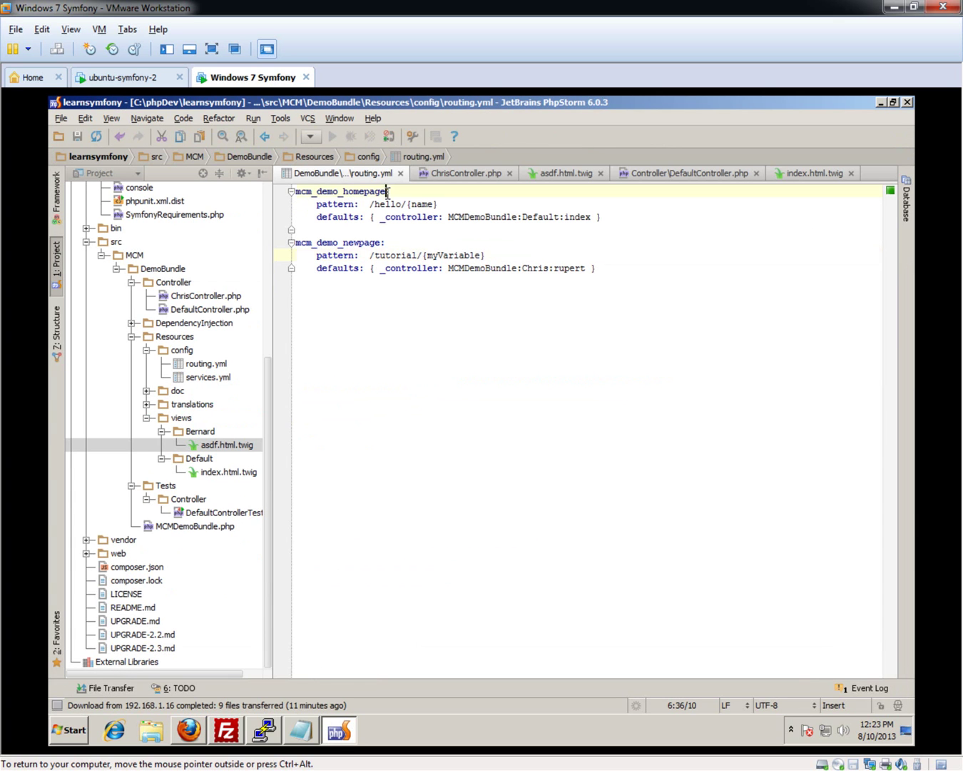
{"action": "left_click", "coordinate": [343, 731]}
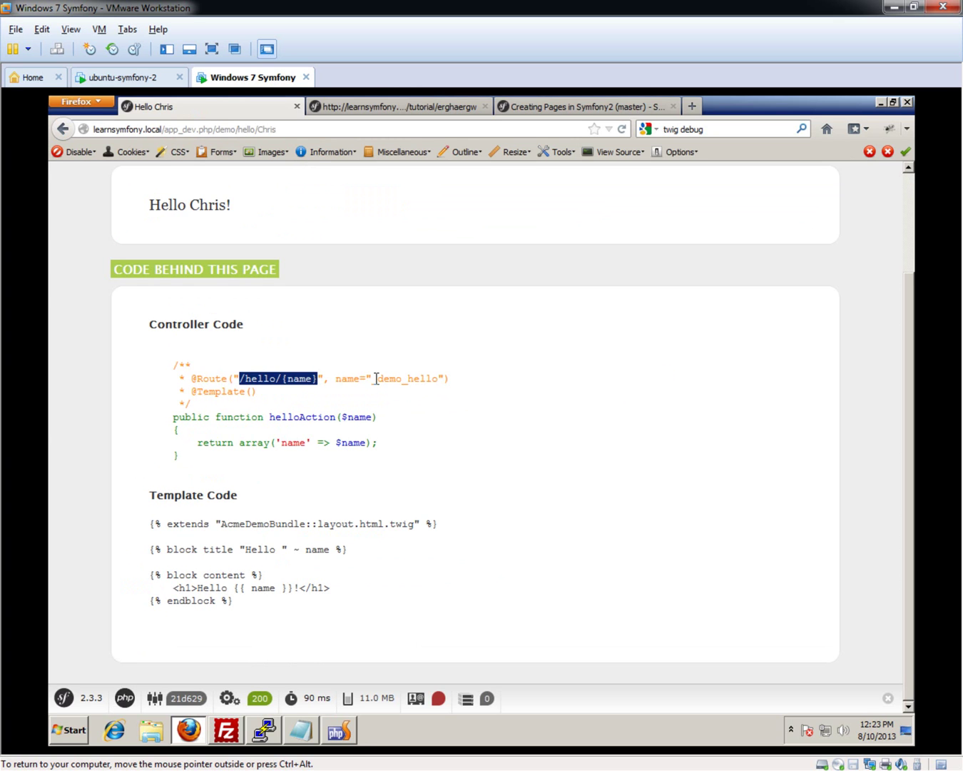
{"action": "left_click", "coordinate": [219, 377]}
{"action": "mouse_move", "coordinate": [311, 697]}
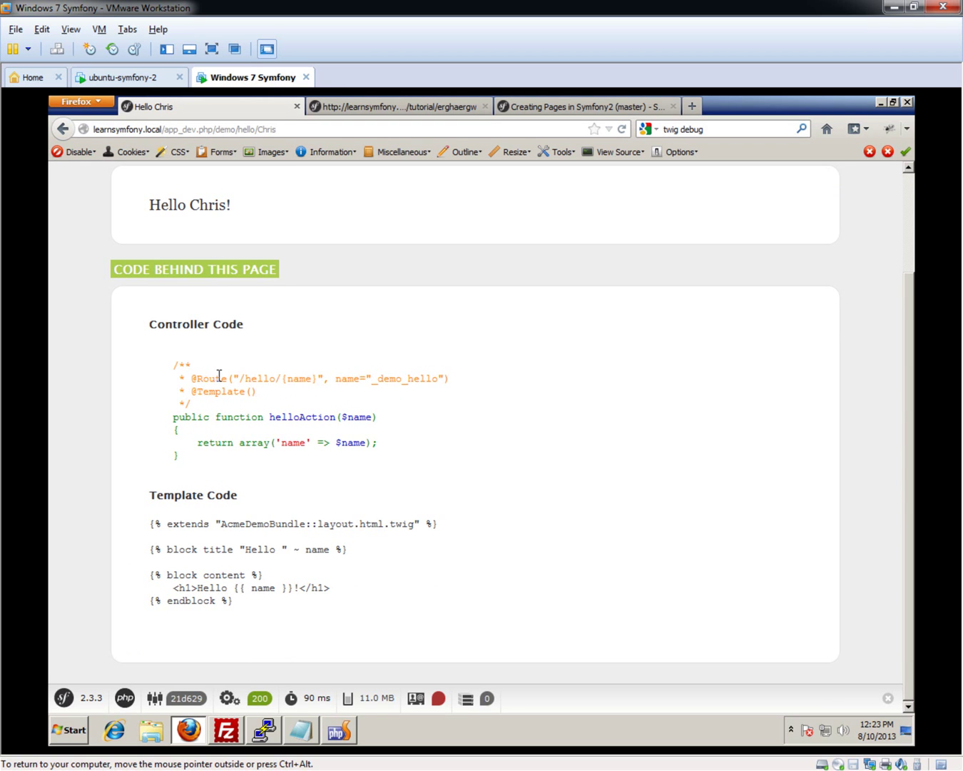
{"action": "key", "text": "alt+Tab"}
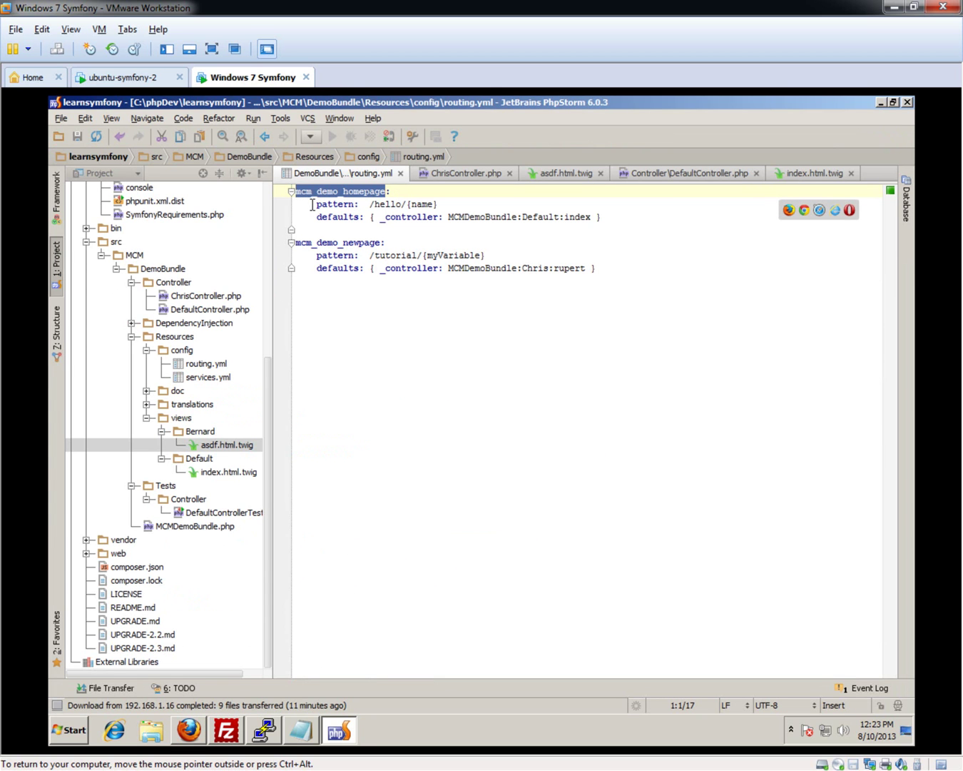
{"action": "left_click_drag", "start_coordinate": [314, 203], "coordinate": [441, 203]}
{"action": "left_click", "coordinate": [459, 202]}
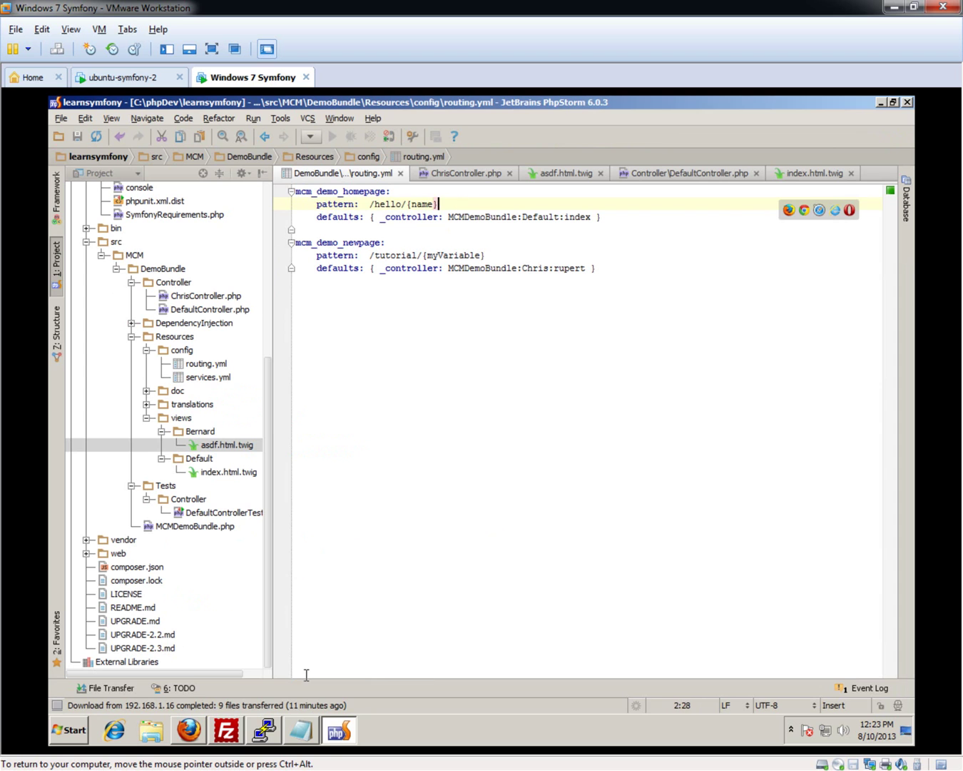
{"action": "left_click", "coordinate": [331, 734]}
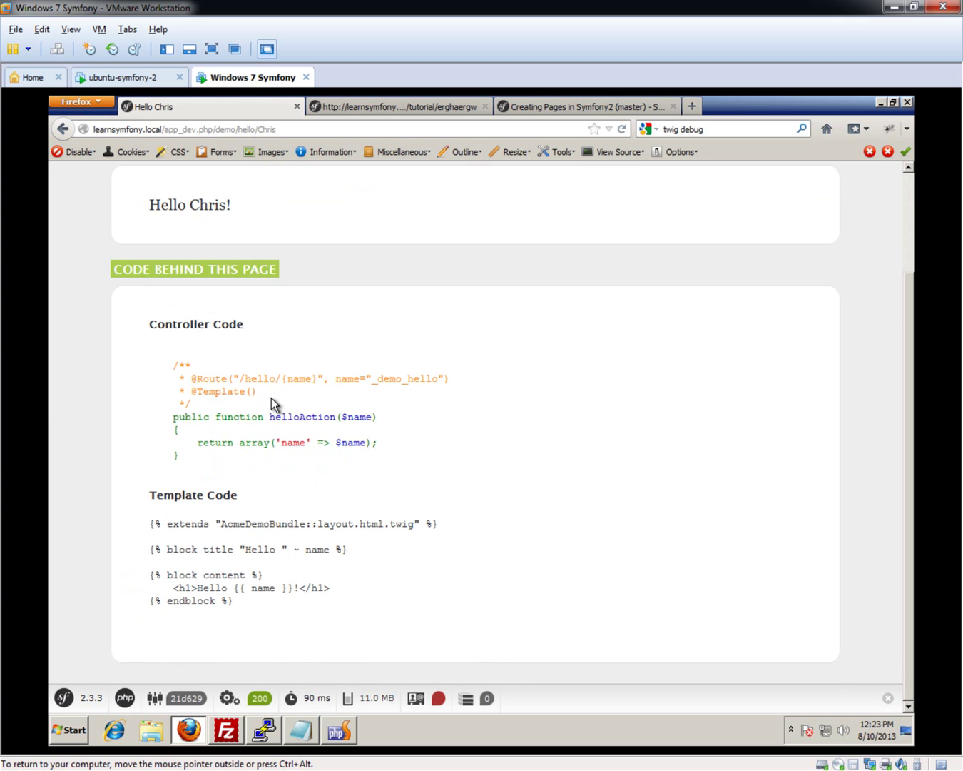
{"action": "left_click", "coordinate": [338, 730]}
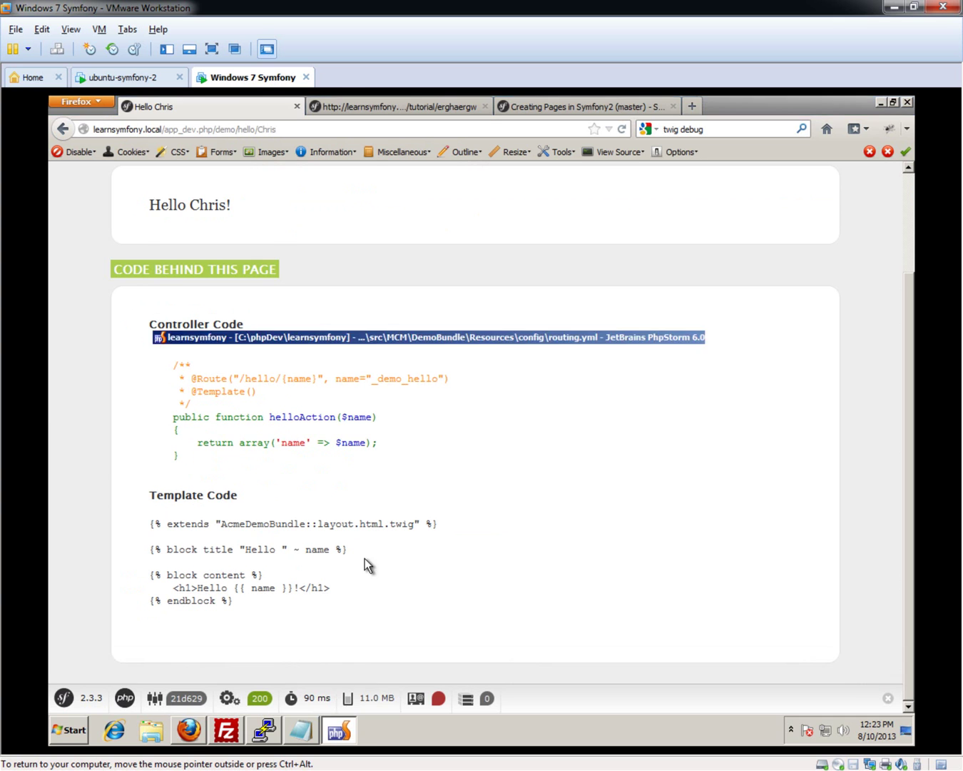
{"action": "left_click_drag", "start_coordinate": [606, 216], "coordinate": [274, 217]}
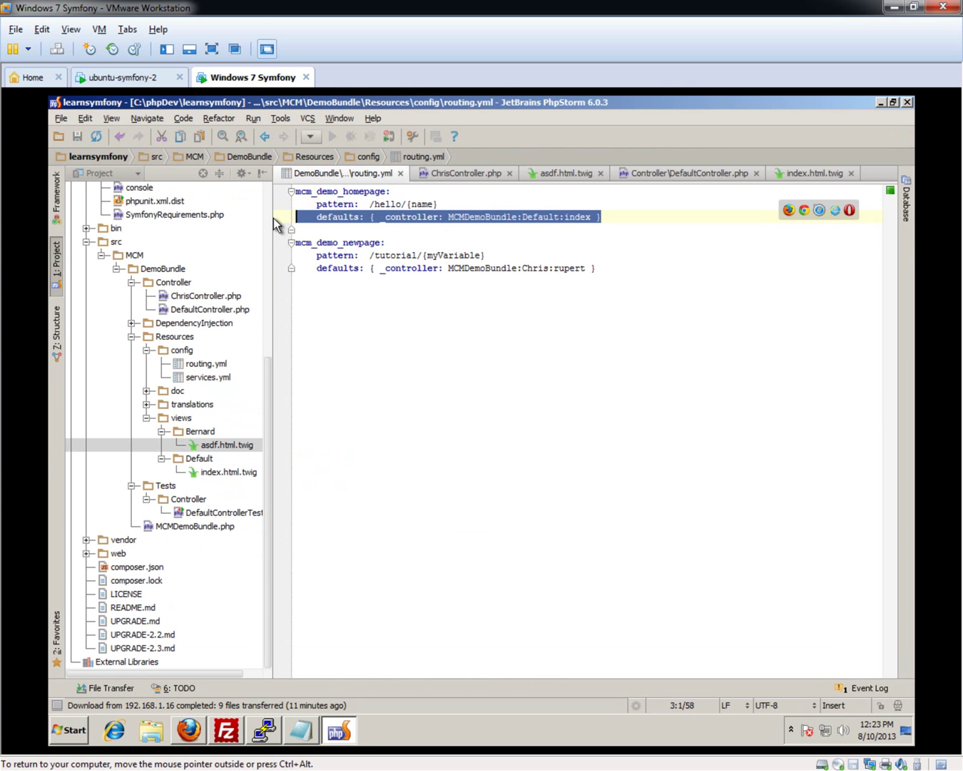
{"action": "left_click", "coordinate": [385, 570]}
{"action": "left_click", "coordinate": [188, 730]}
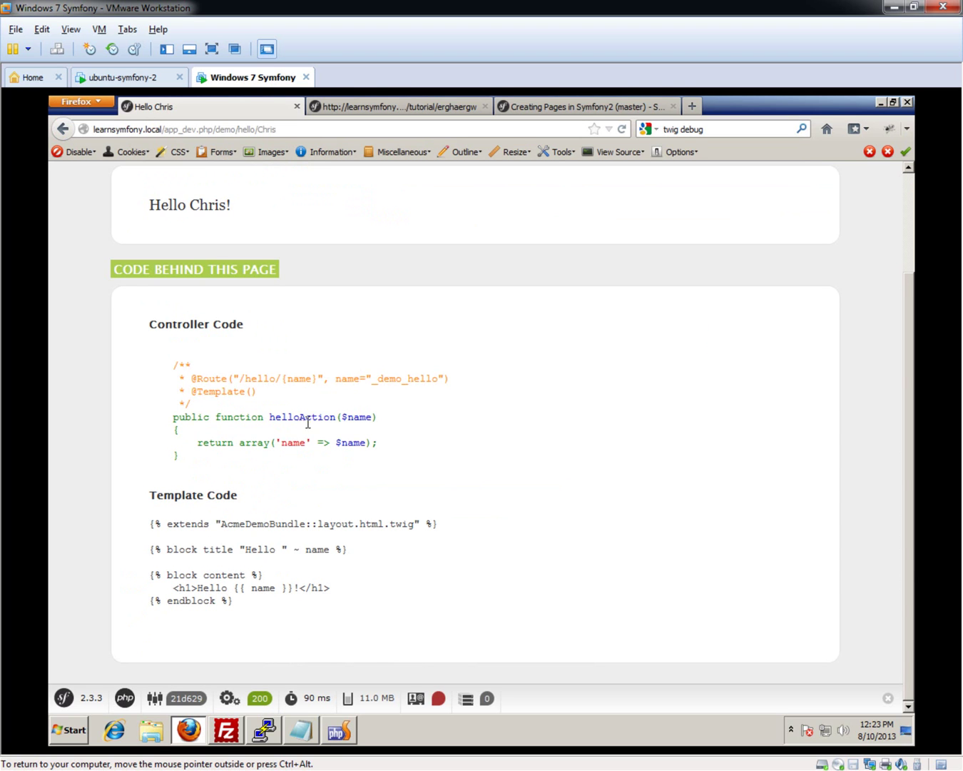
{"action": "left_click_drag", "start_coordinate": [191, 391], "coordinate": [257, 393]}
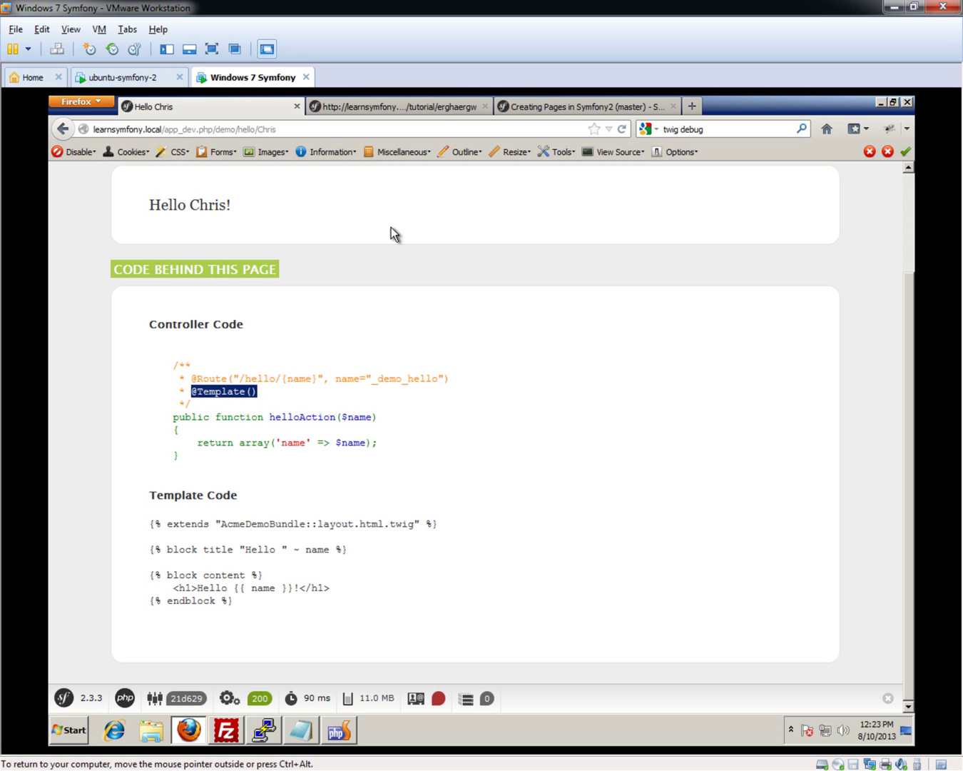
{"action": "left_click", "coordinate": [441, 105]}
{"action": "left_click", "coordinate": [506, 106]}
{"action": "left_click", "coordinate": [391, 106]}
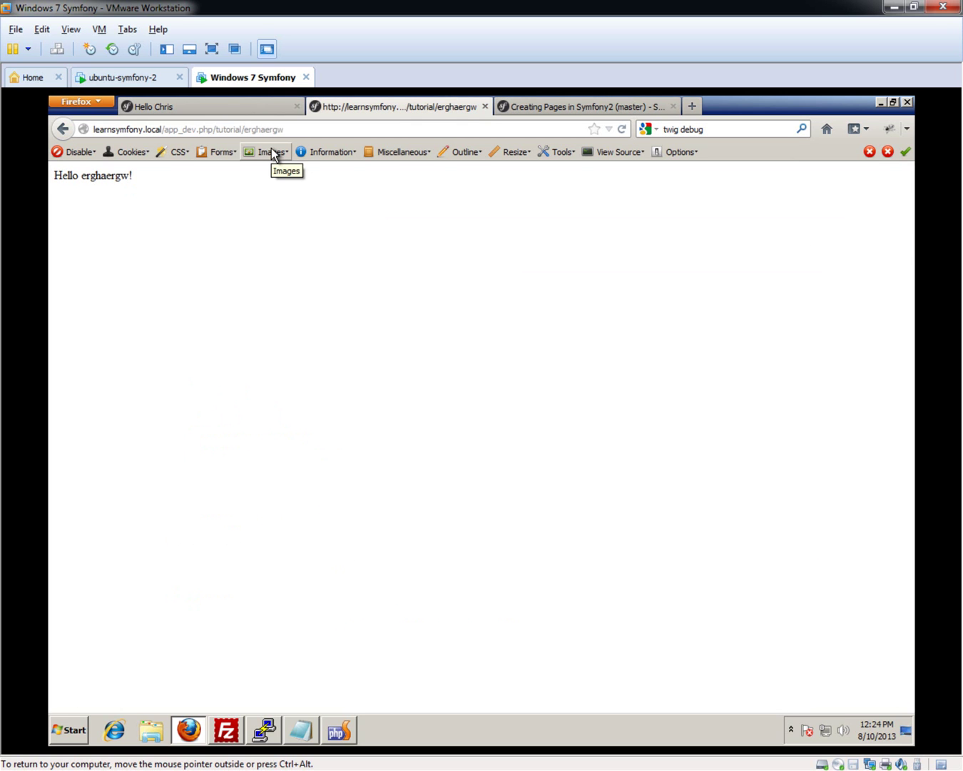
Inspect the mcm_demo_newpage route's MCMDemoBundle:Chris:rupert controller line in routing.yml
{"action": "left_click", "coordinate": [339, 729]}
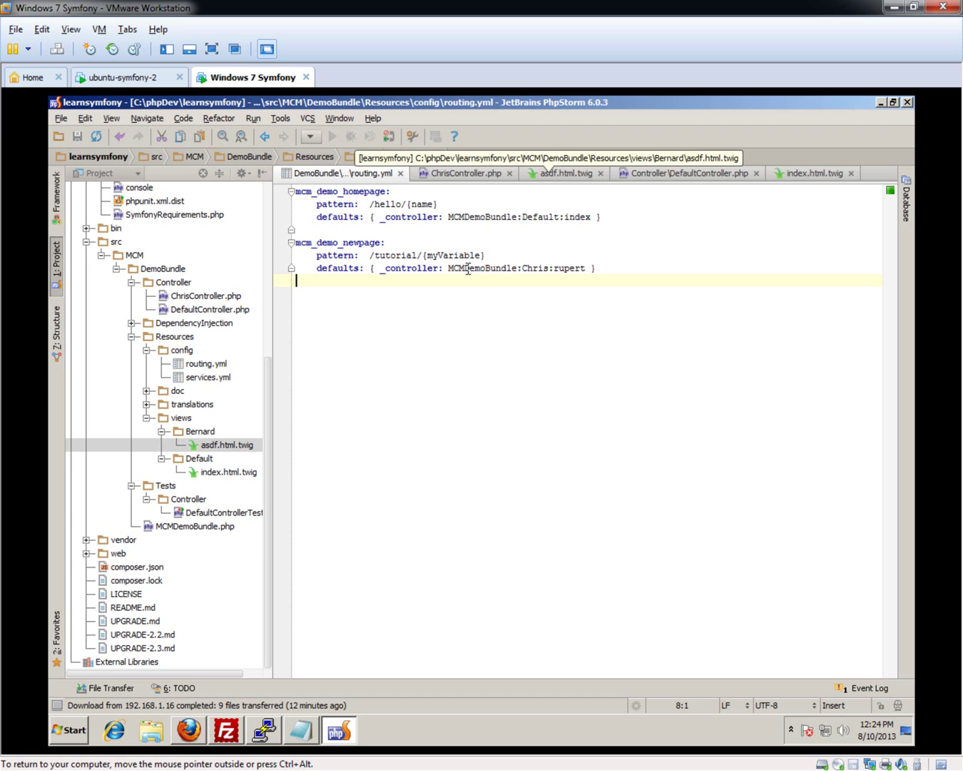
{"action": "left_click", "coordinate": [555, 268]}
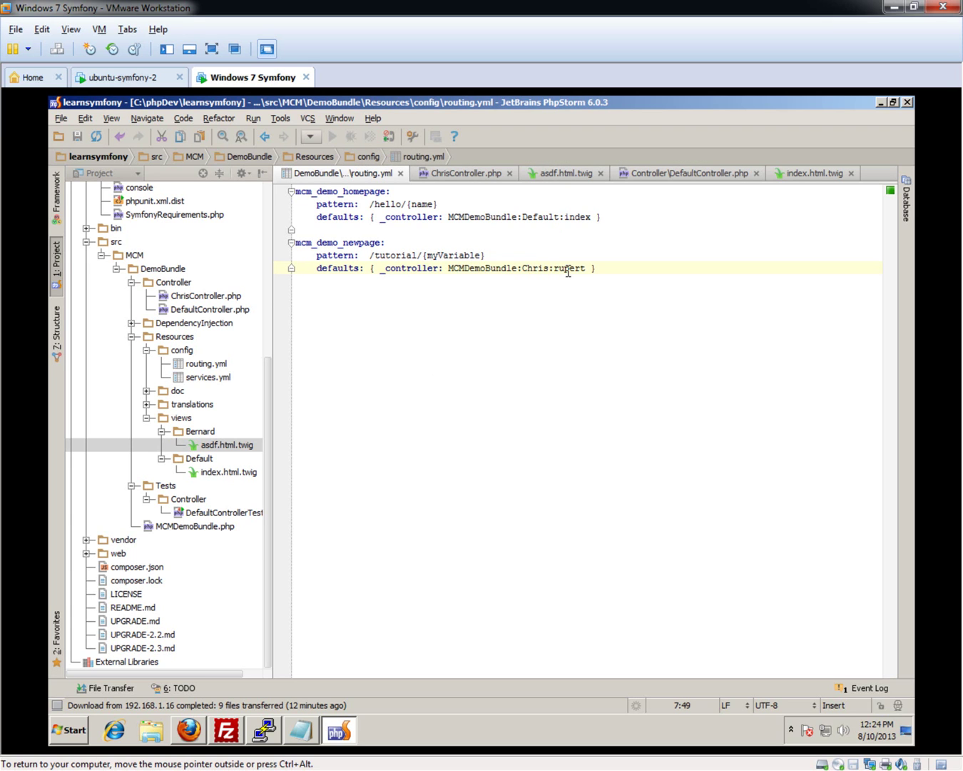
{"action": "key", "text": "Right"}
{"action": "key", "text": "Right"}
{"action": "key", "text": "Right"}
{"action": "key", "text": "Right"}
{"action": "key", "text": "Right"}
{"action": "key", "text": "Right"}
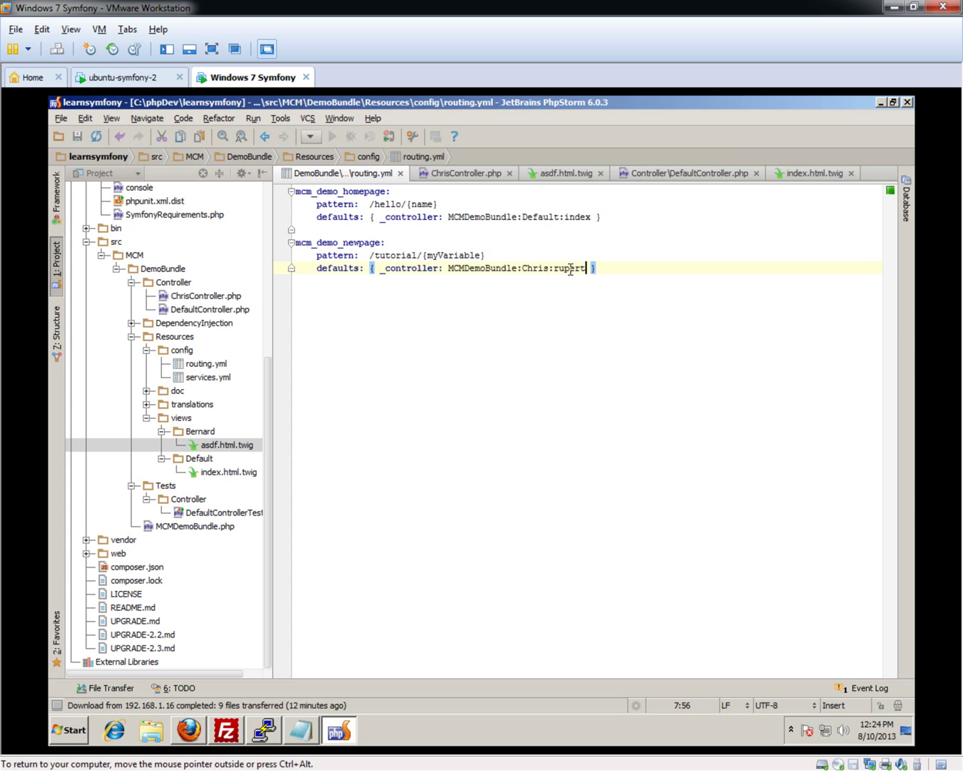